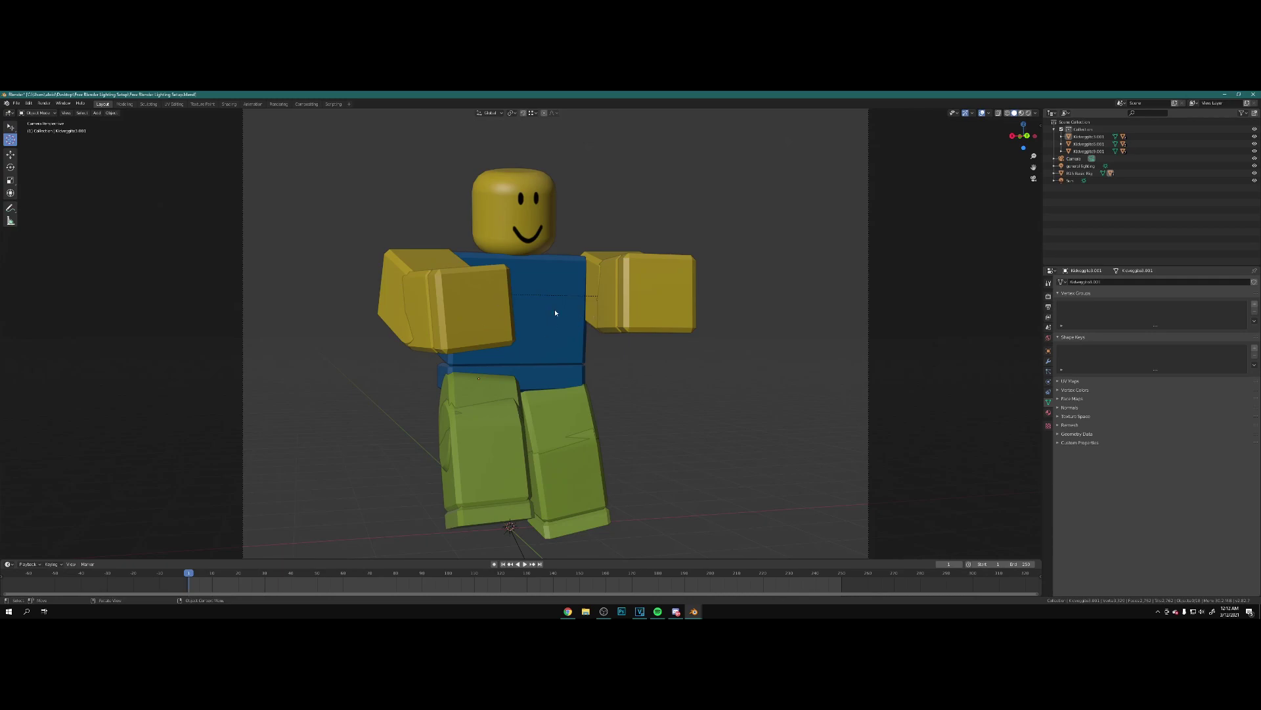
- Add a second camera to the scene
{"action": "mouse_move", "coordinate": [537, 312]}
{"action": "left_mouse_down"}
{"action": "mouse_move", "coordinate": [501, 314]}
{"action": "mouse_move", "coordinate": [550, 318]}
{"action": "left_mouse_up"}
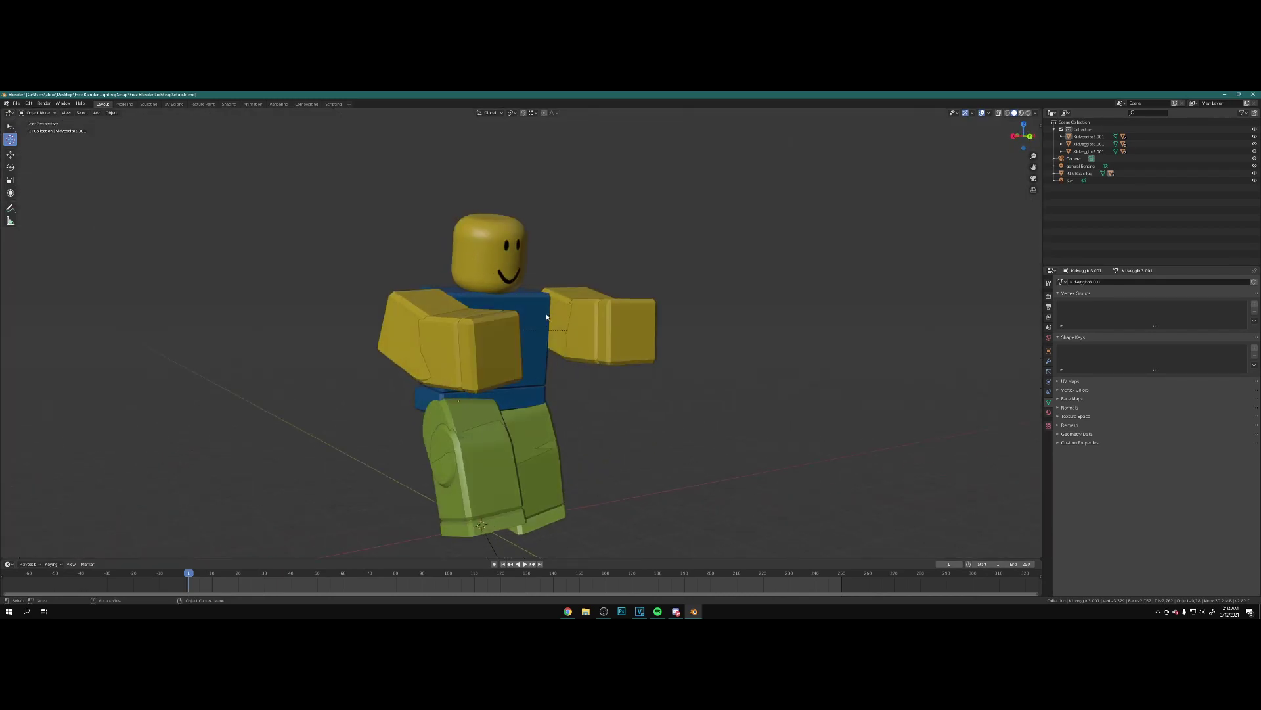
{"action": "scroll", "coordinate": [537, 320], "scroll_direction": "down", "scroll_amount": 3}
{"action": "left_click_drag", "start_coordinate": [526, 348], "coordinate": [507, 345]}
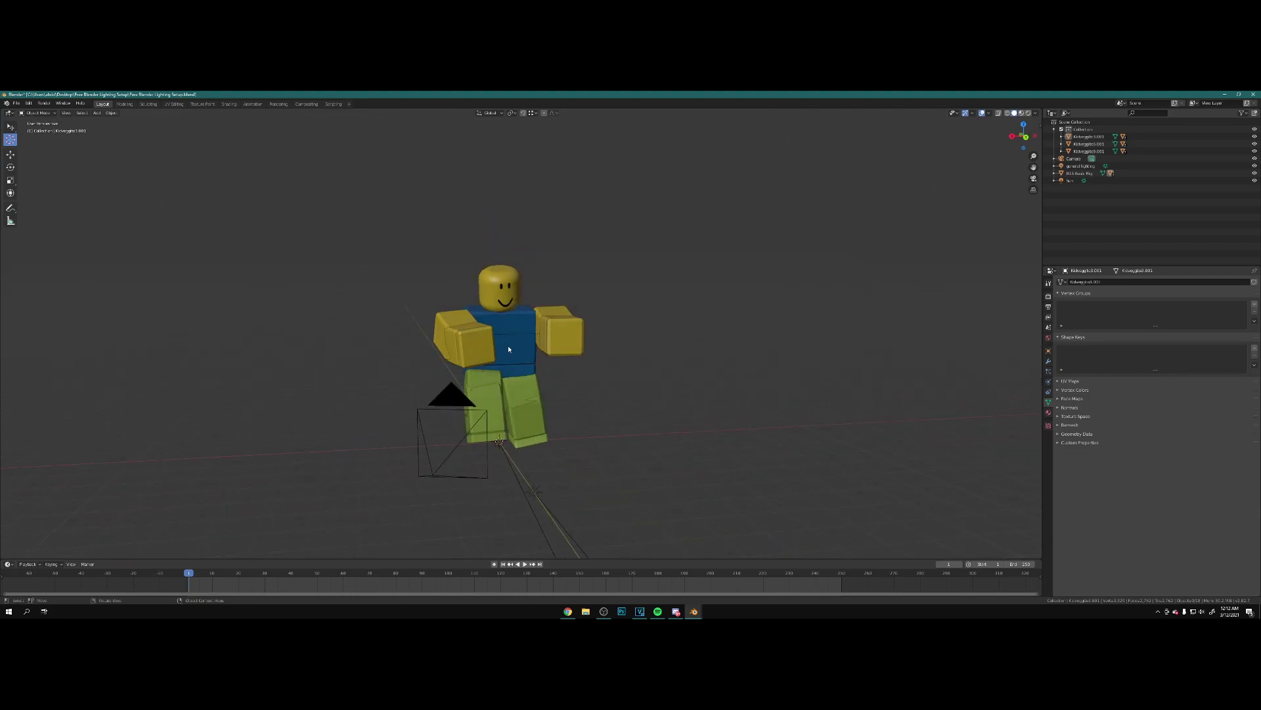
{"action": "key", "text": "KP_0"}
{"action": "key", "text": "shift+a"}
{"action": "mouse_move", "coordinate": [696, 387]}
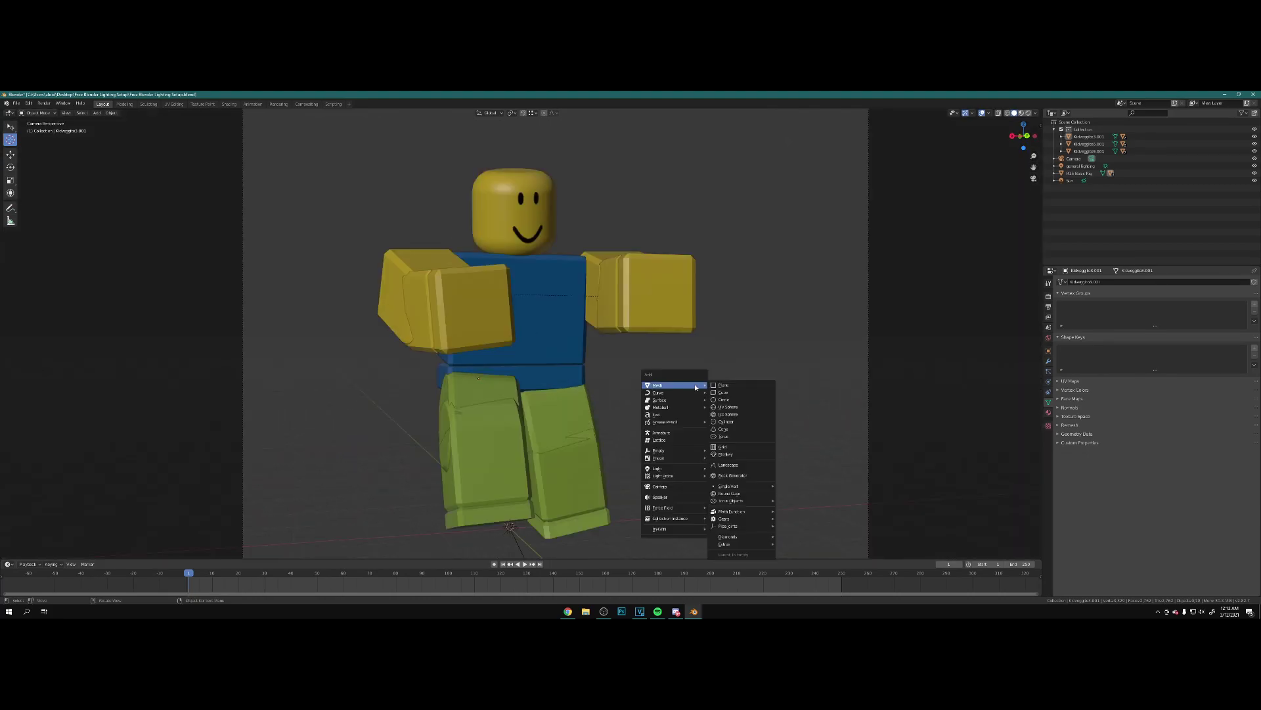
{"action": "left_click", "coordinate": [670, 486]}
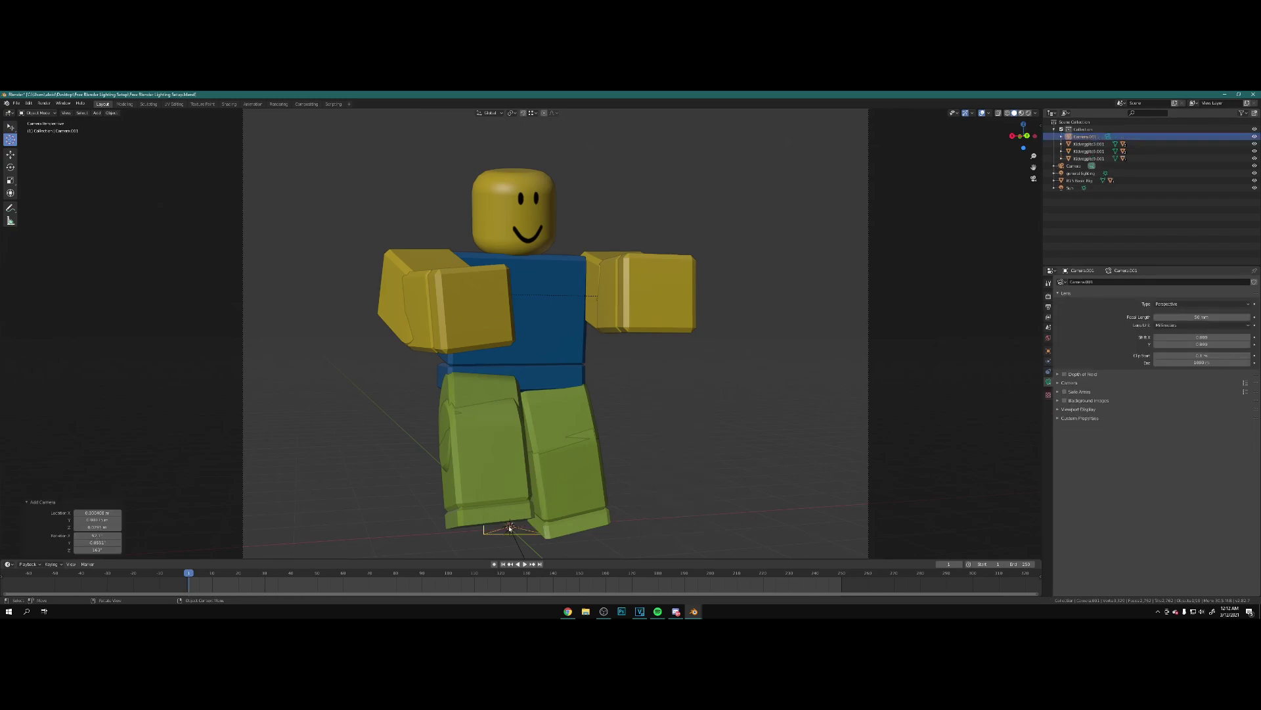
- Fly the view around to the character's other side and align the active camera to that angle
{"action": "scroll", "coordinate": [283, 237], "scroll_direction": "down", "scroll_amount": 1}
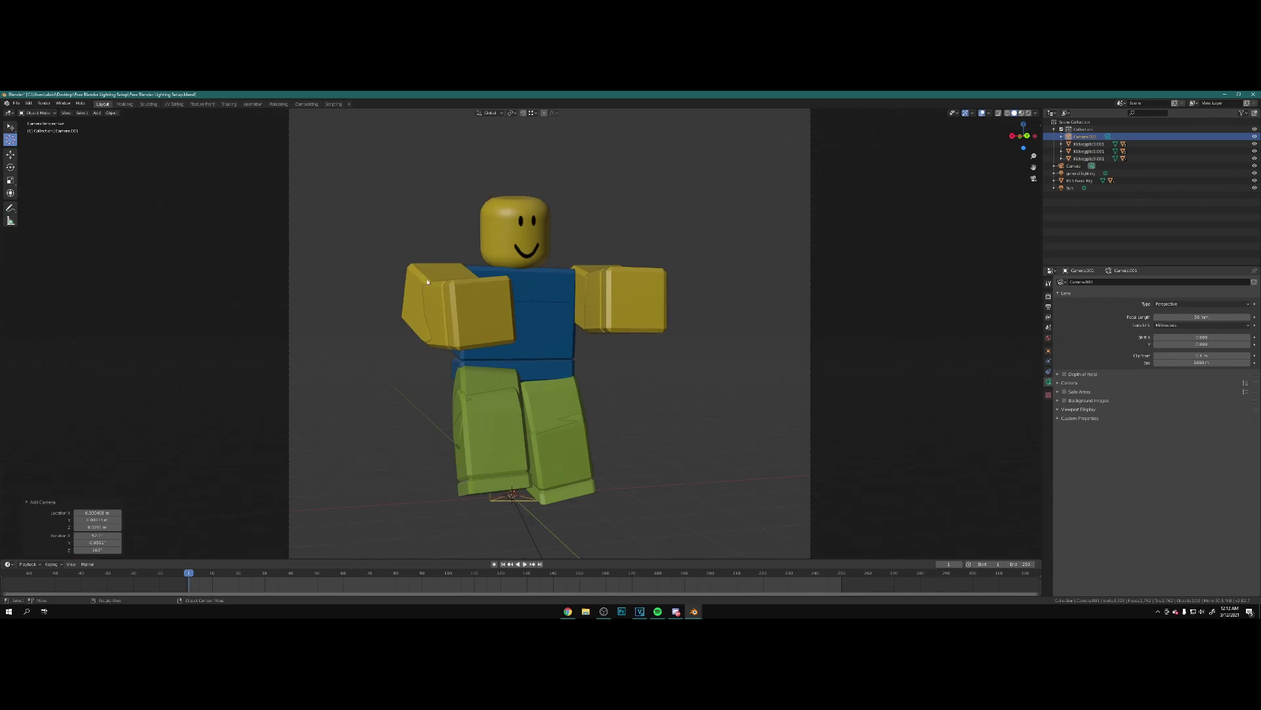
{"action": "key", "text": "KP_0"}
{"action": "left_click_drag", "start_coordinate": [552, 465], "coordinate": [556, 456]}
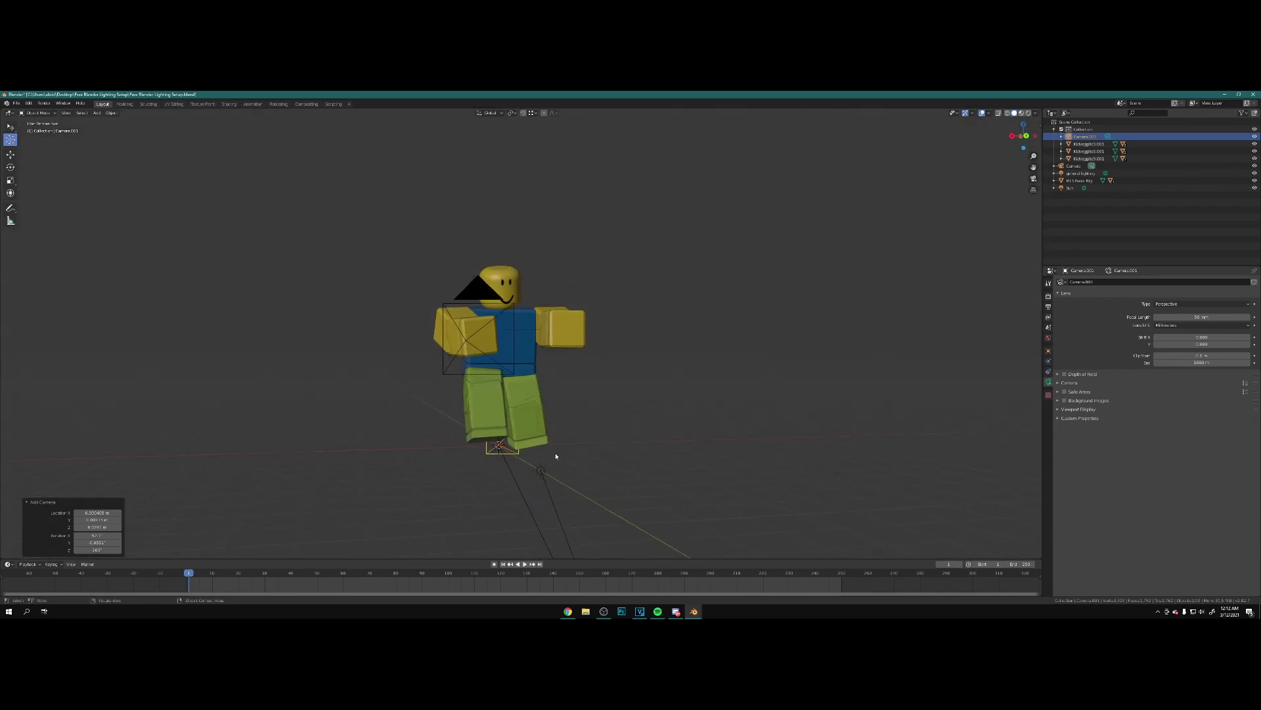
{"action": "scroll", "coordinate": [534, 420], "scroll_direction": "up", "scroll_amount": 4}
{"action": "key", "text": "shift+grave"}
{"action": "key", "text": "w"}
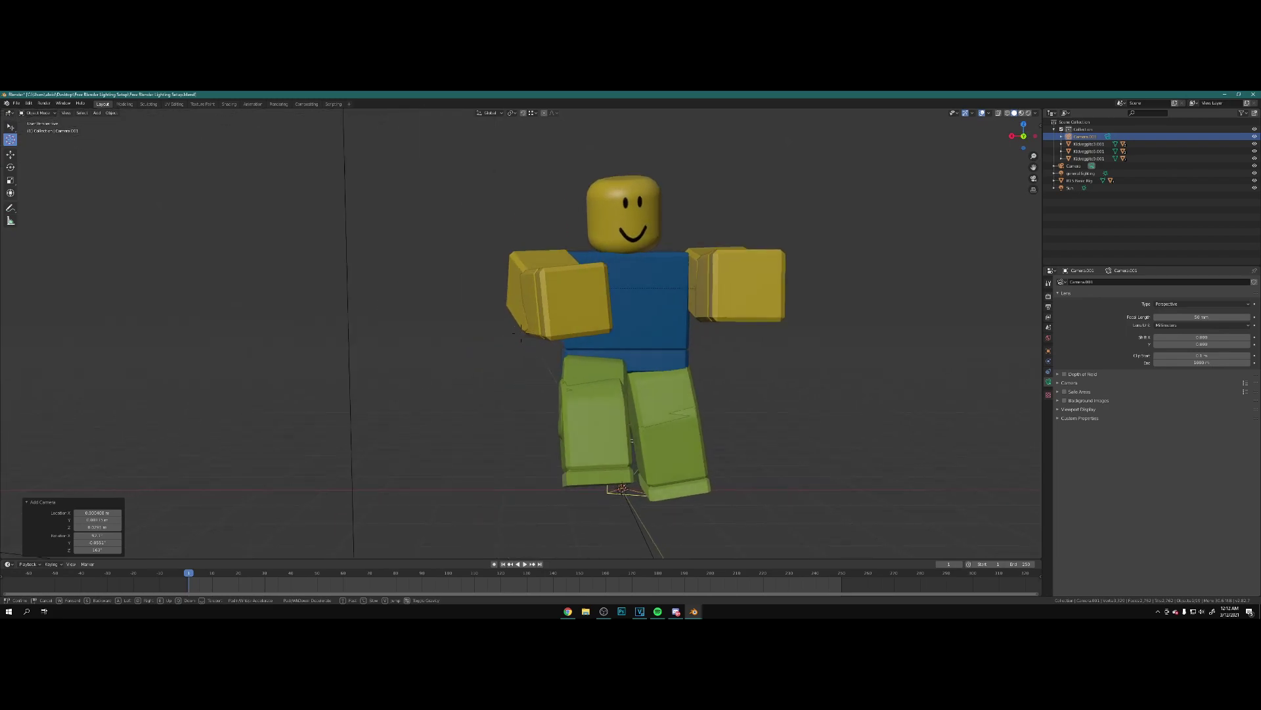
{"action": "key", "text": "d"}
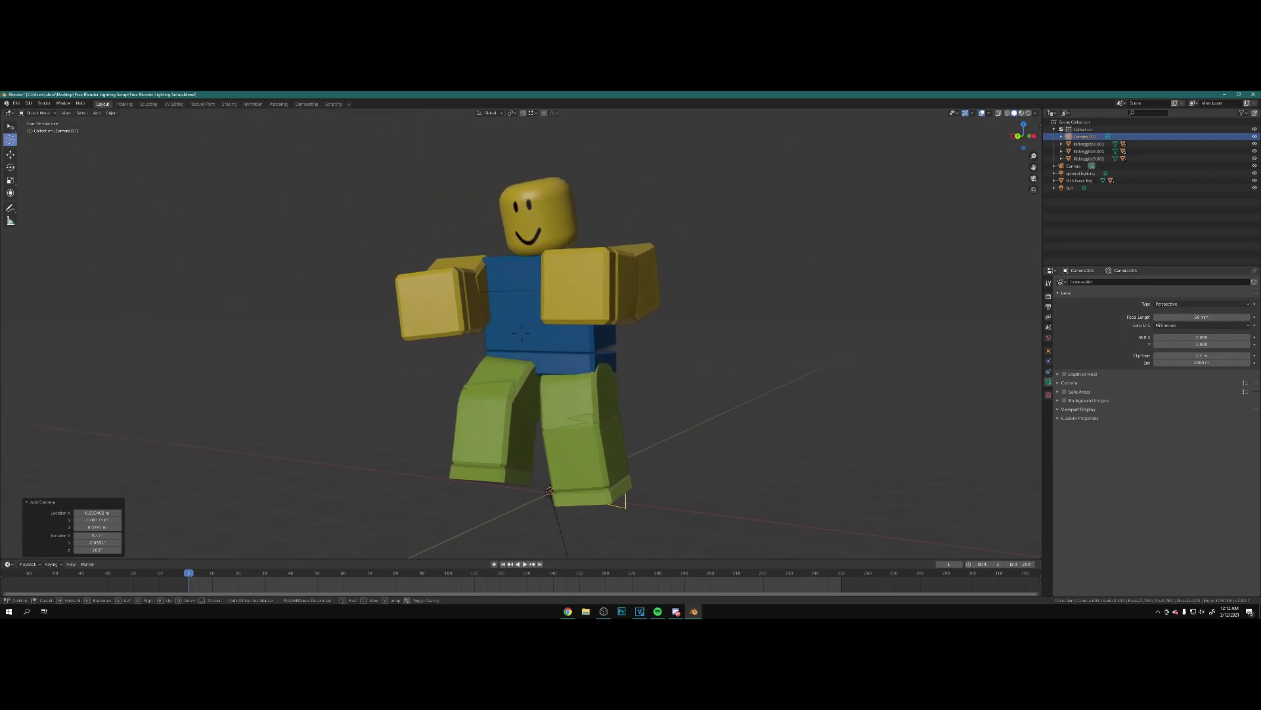
{"action": "left_click", "coordinate": [572, 333]}
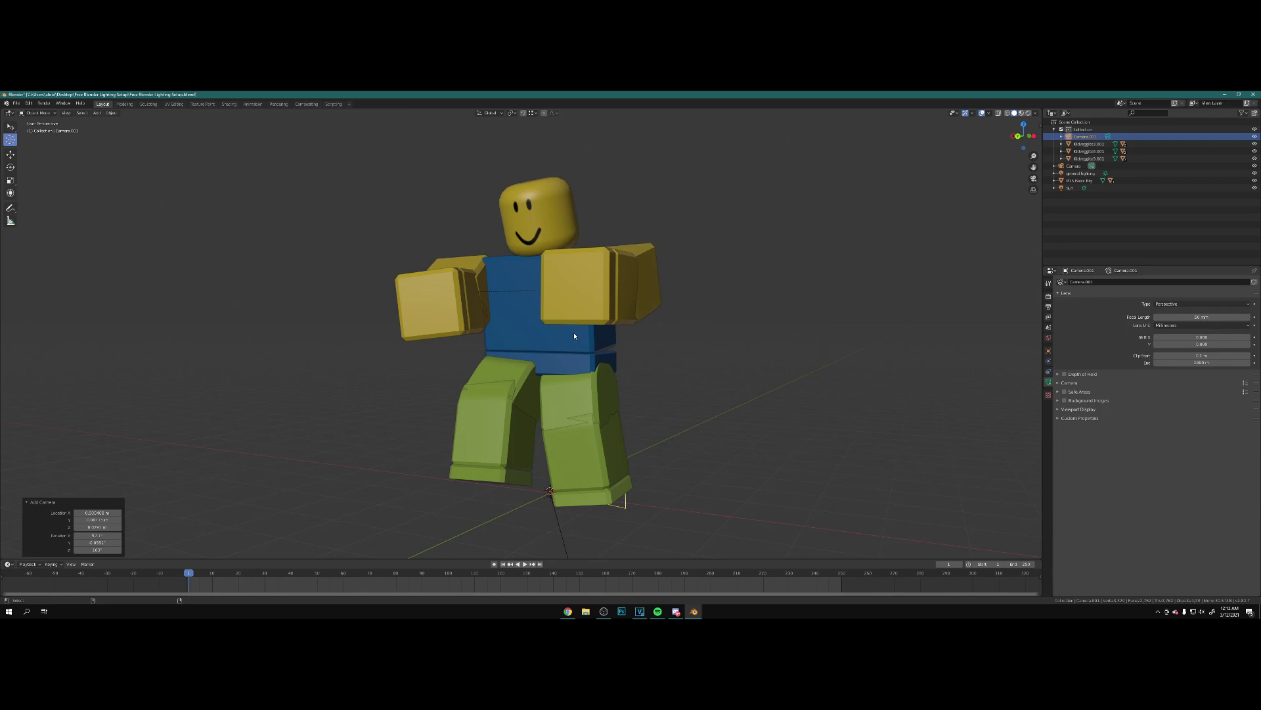
{"action": "key", "text": "ctrl+KP_0"}
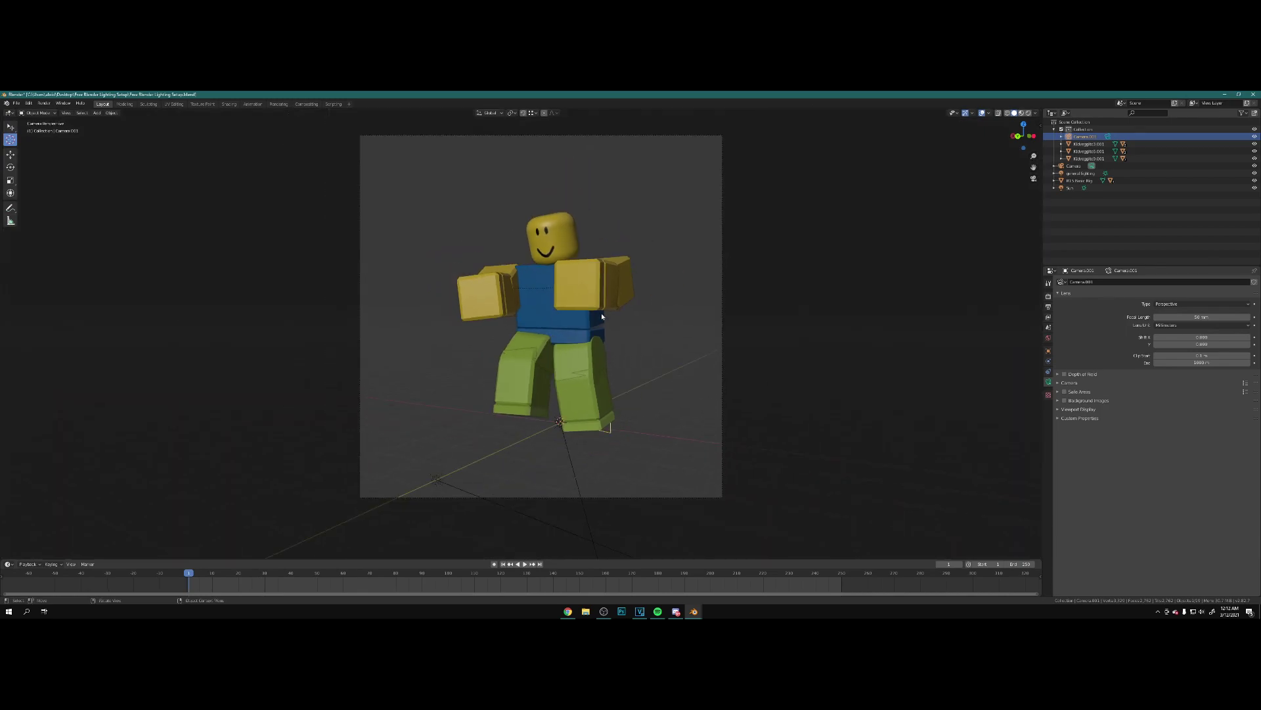
{"action": "key", "text": "KP_0"}
{"action": "key", "text": "KP_0"}
{"action": "key", "text": "KP_0"}
{"action": "key", "text": "KP_0"}
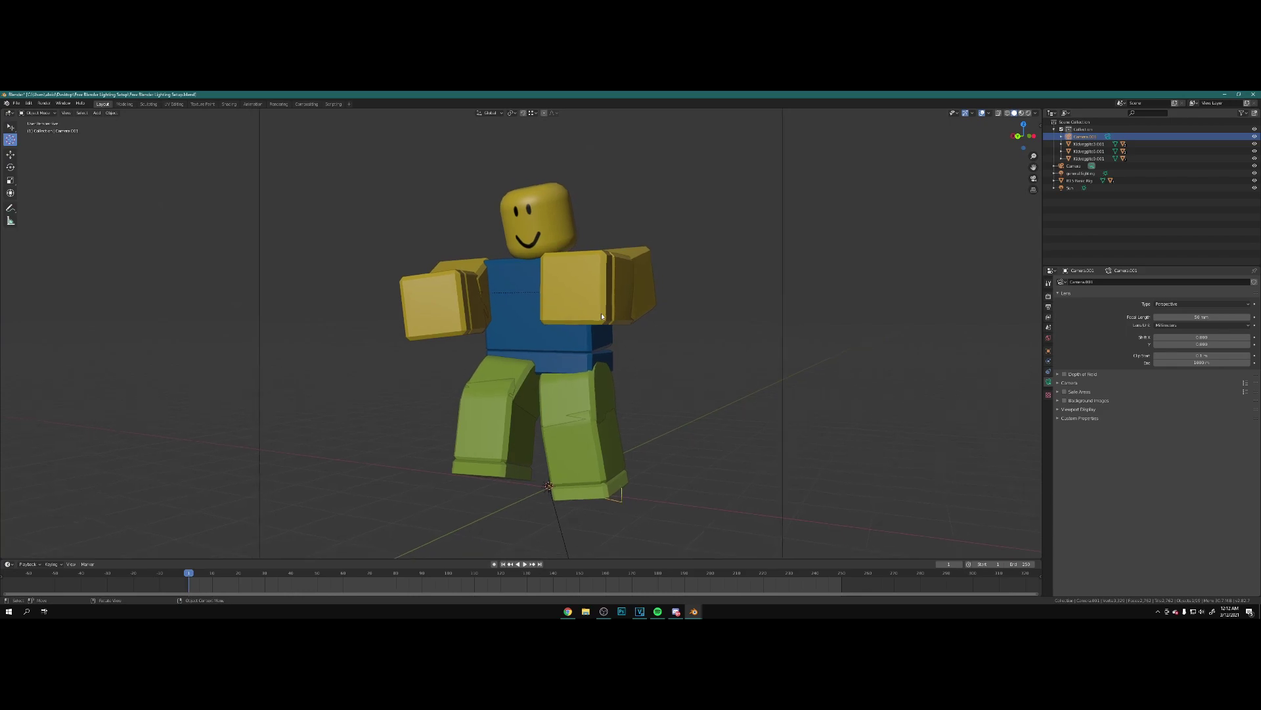
{"action": "key", "text": "shift+grave"}
{"action": "left_click", "coordinate": [522, 336]}
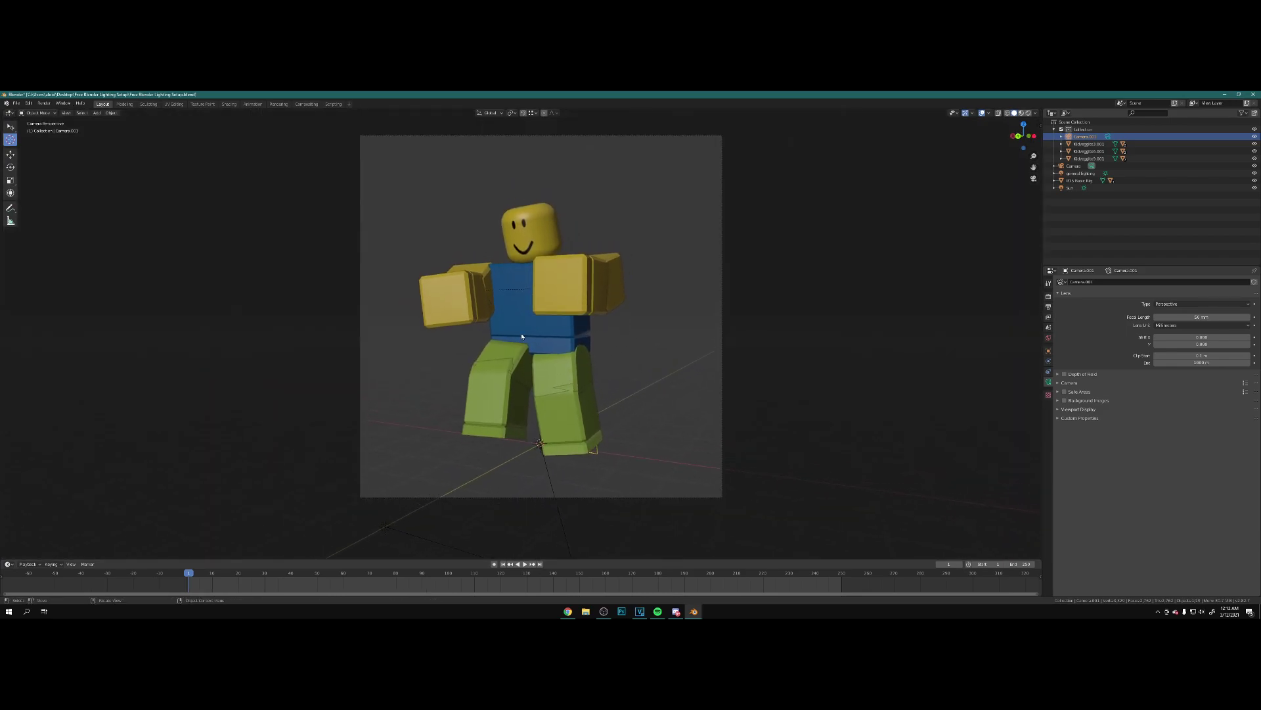
- Delete the original camera and look at the character through Camera.001
{"action": "left_click", "coordinate": [670, 301]}
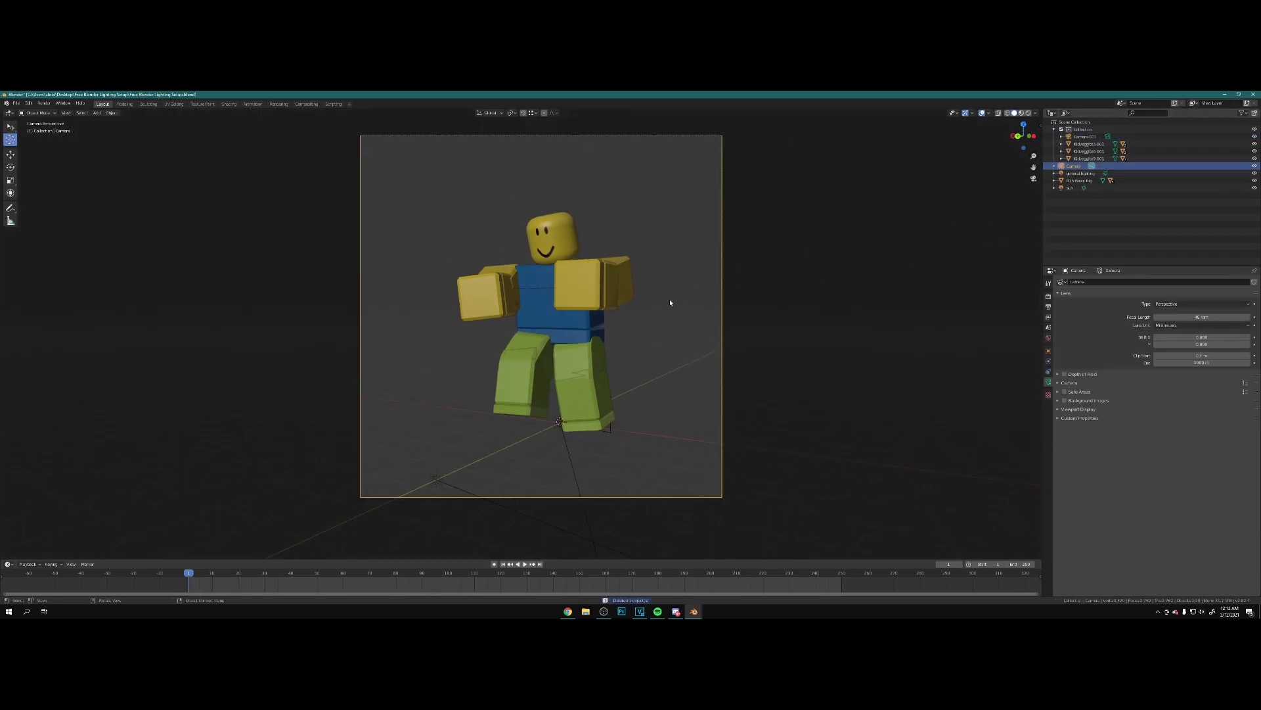
{"action": "key", "text": "Delete"}
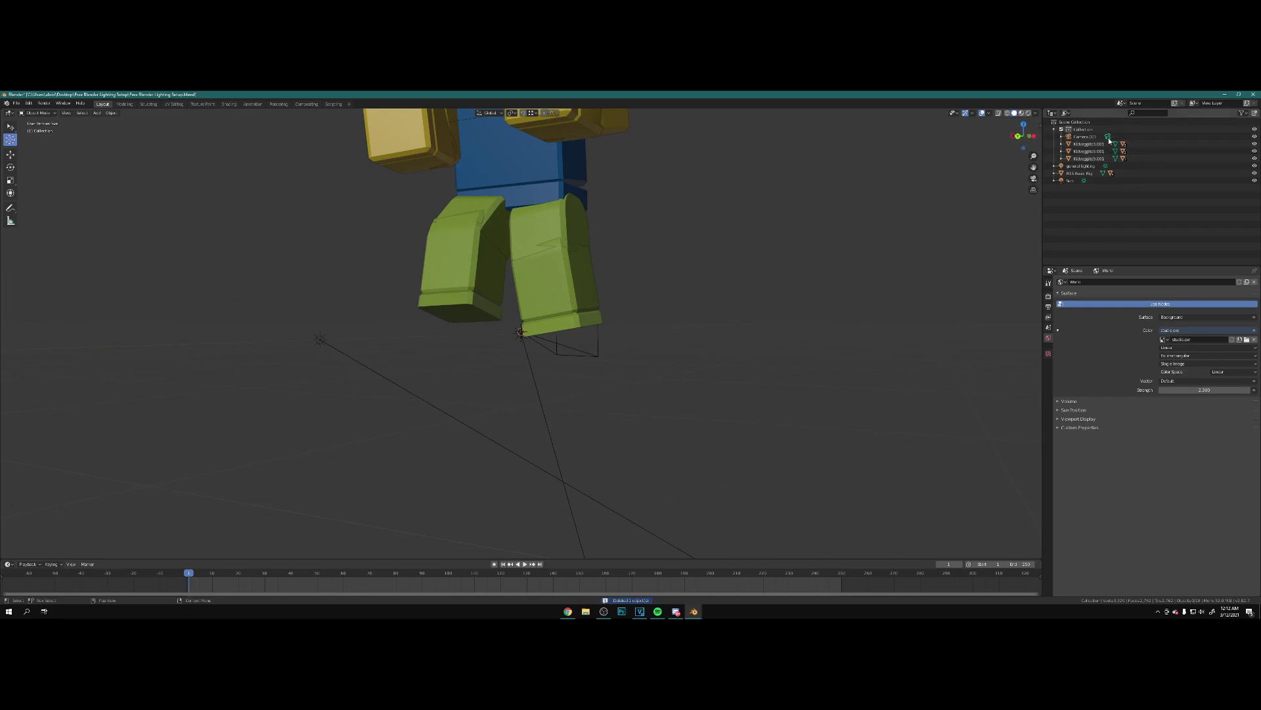
{"action": "key", "text": "ctrl+z"}
{"action": "key", "text": "KP_0"}
{"action": "scroll", "coordinate": [940, 176], "scroll_direction": "up", "scroll_amount": 4}
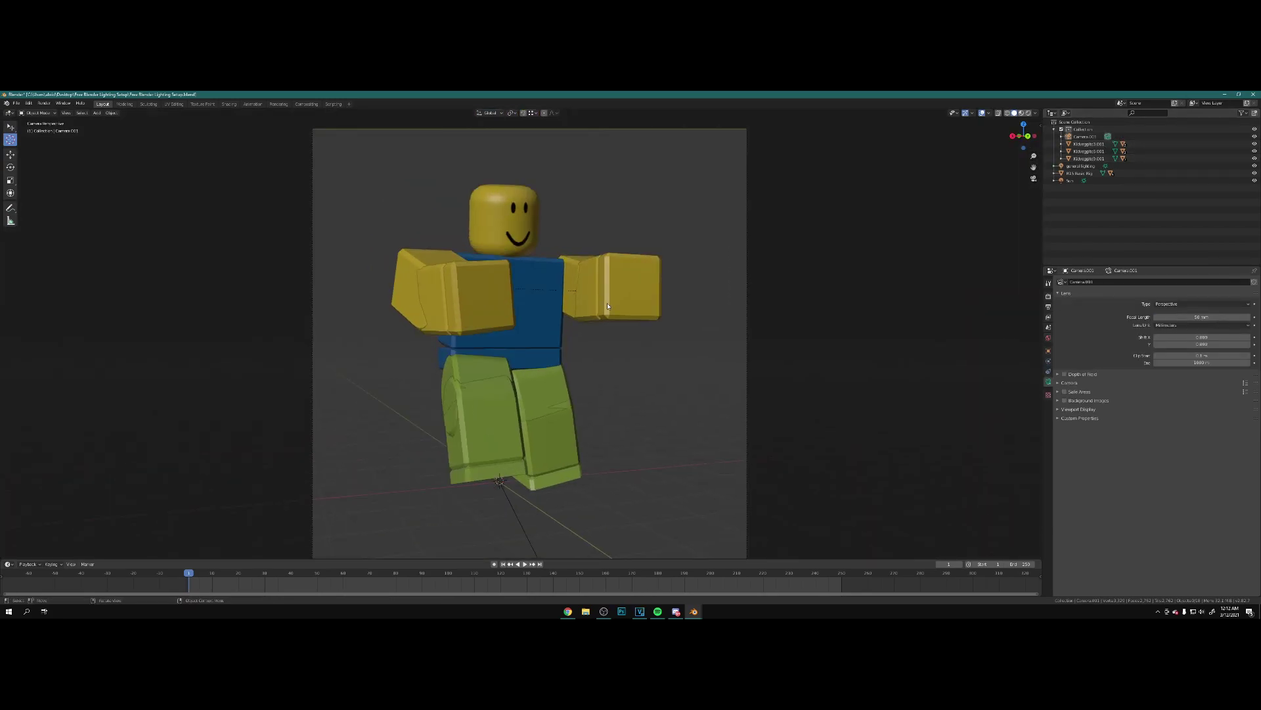
- Rotate the character's raised right arm downward, finishing with a turn about the global Y axis
{"action": "left_click_drag", "start_coordinate": [640, 286], "coordinate": [728, 276]}
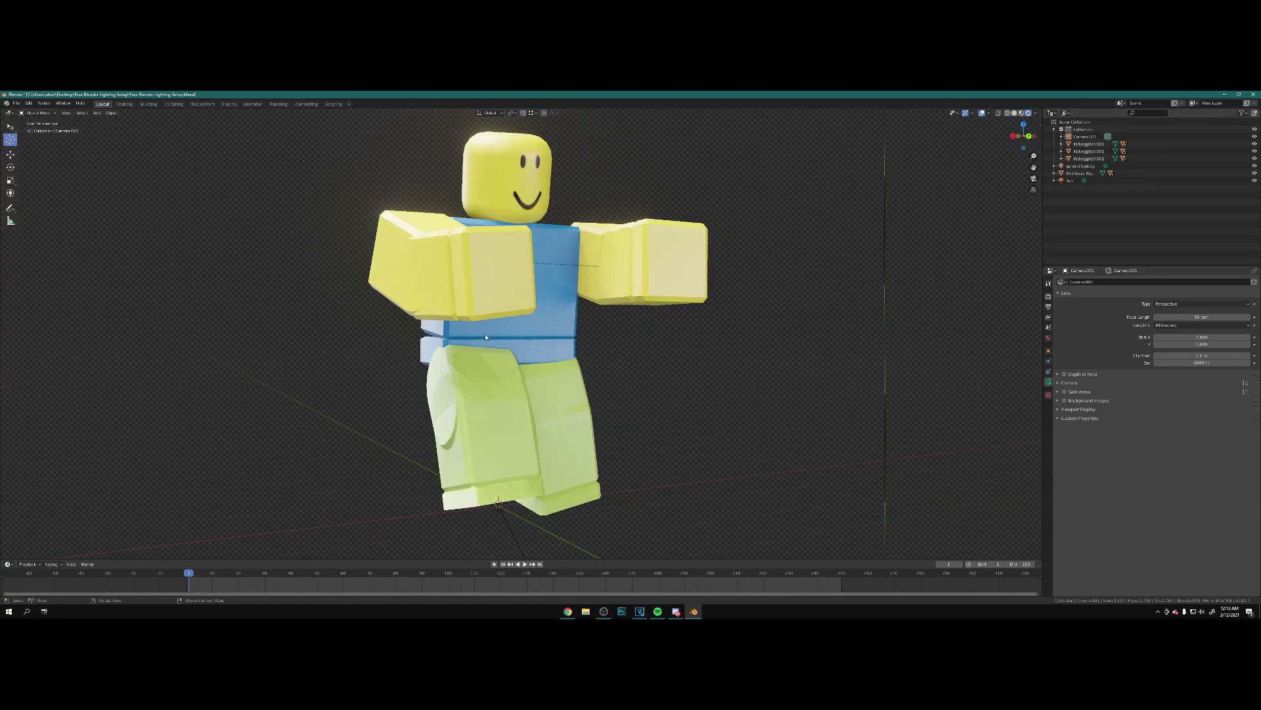
{"action": "mouse_move", "coordinate": [578, 322]}
{"action": "left_mouse_down"}
{"action": "mouse_move", "coordinate": [522, 323]}
{"action": "mouse_move", "coordinate": [598, 318]}
{"action": "mouse_move", "coordinate": [545, 316]}
{"action": "left_mouse_up"}
{"action": "left_click", "coordinate": [446, 271]}
{"action": "key", "text": "r"}
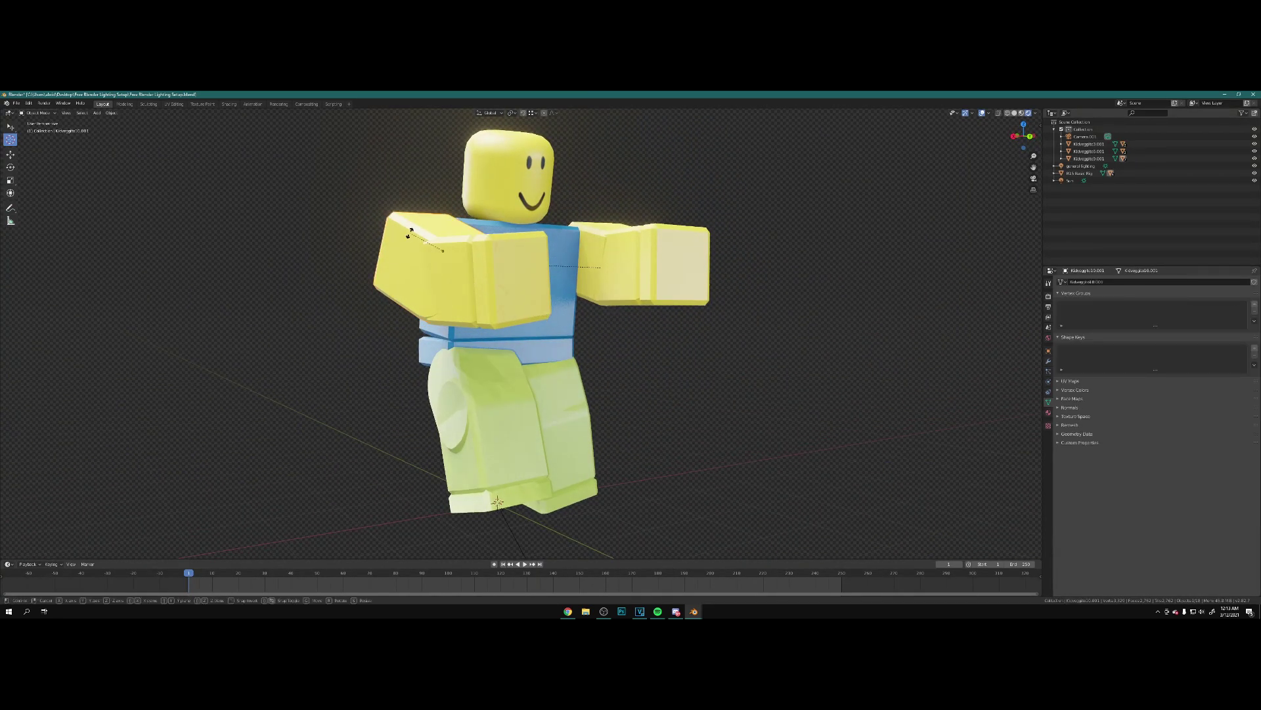
{"action": "left_click", "coordinate": [479, 174]}
{"action": "left_click_drag", "start_coordinate": [552, 335], "coordinate": [511, 352]}
{"action": "key", "text": "r"}
{"action": "key", "text": "y"}
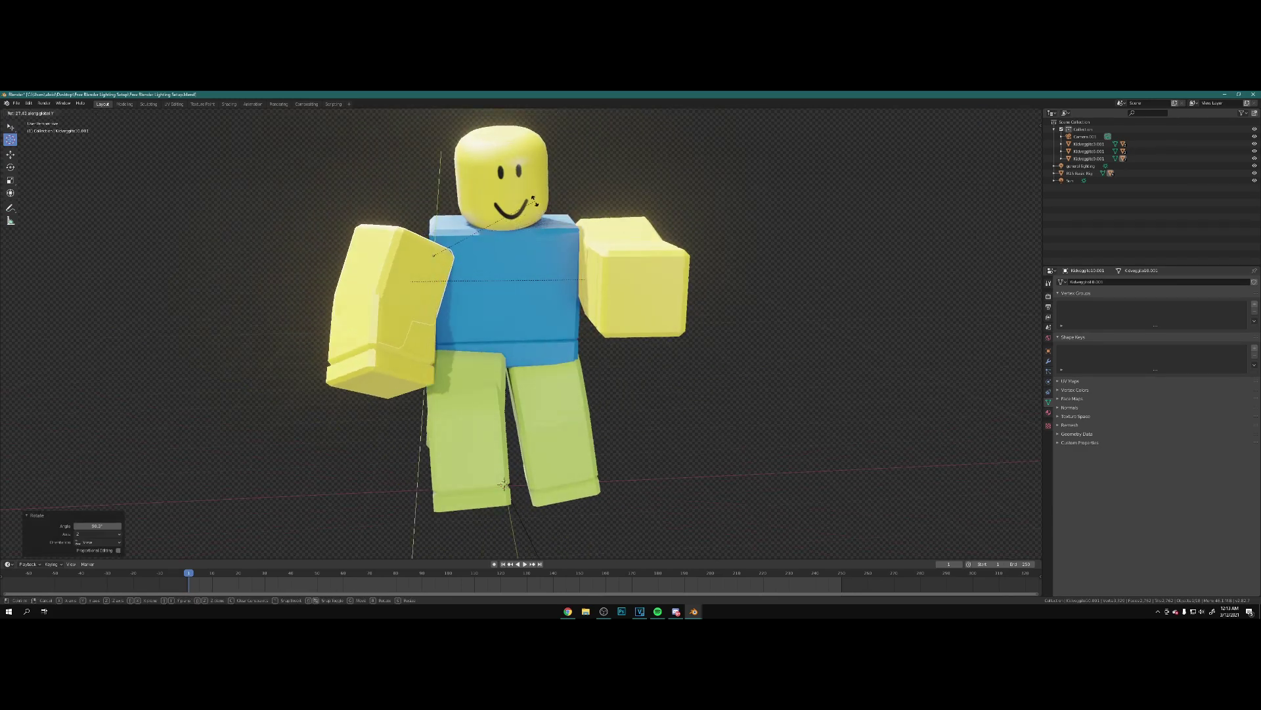
{"action": "left_click", "coordinate": [528, 197]}
- Shift the right arm along the X axis against the torso and rotate it about the Z axis
{"action": "left_click_drag", "start_coordinate": [483, 268], "coordinate": [584, 267]}
{"action": "key", "text": "g"}
{"action": "key", "text": "x"}
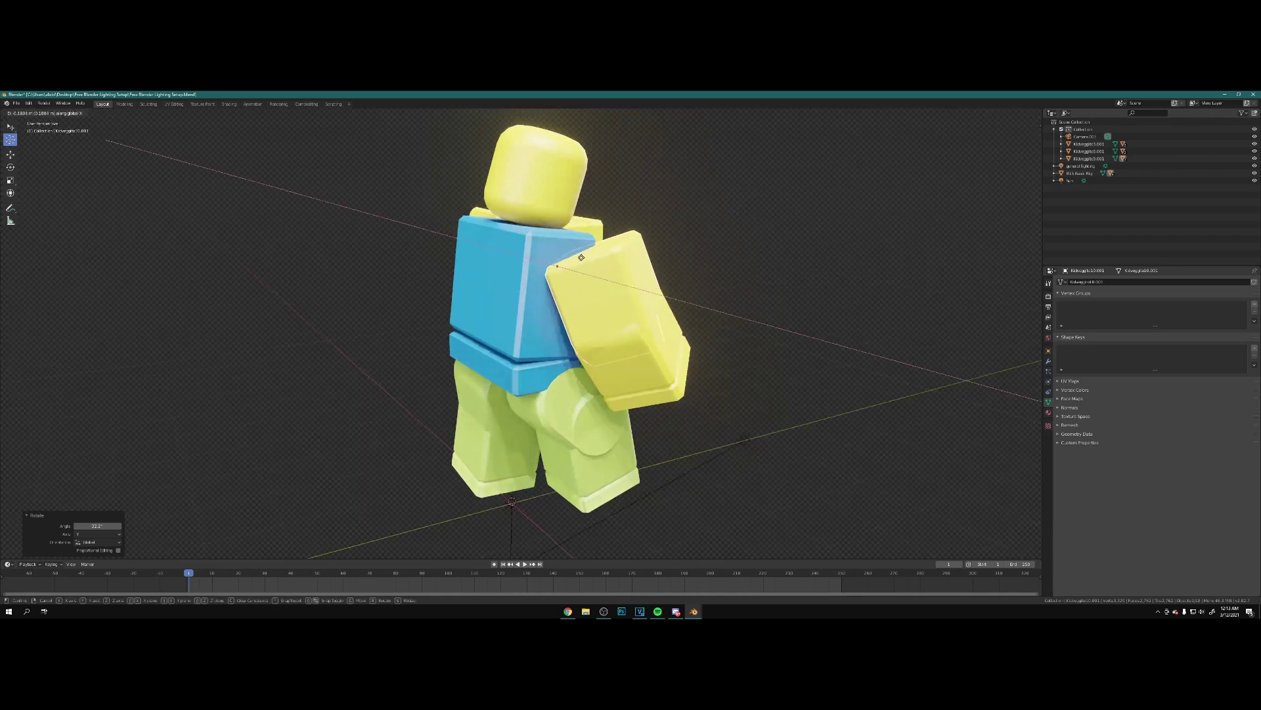
{"action": "left_click", "coordinate": [578, 255]}
{"action": "key", "text": "r"}
{"action": "key", "text": "z"}
{"action": "left_click", "coordinate": [597, 278]}
- Reposition the right arm along the Z, Y and X axes so it sits at the shoulder
{"action": "left_click_drag", "start_coordinate": [596, 278], "coordinate": [501, 256]}
{"action": "key", "text": "g"}
{"action": "key", "text": "g"}
{"action": "key", "text": "z"}
{"action": "left_click", "coordinate": [437, 253]}
{"action": "key", "text": "g"}
{"action": "key", "text": "y"}
{"action": "left_click", "coordinate": [539, 264]}
{"action": "key", "text": "g"}
{"action": "key", "text": "x"}
{"action": "left_click", "coordinate": [509, 255]}
- Rotate the character's raised left arm about the global X axis until it hangs down beside the torso
{"action": "key", "text": "r"}
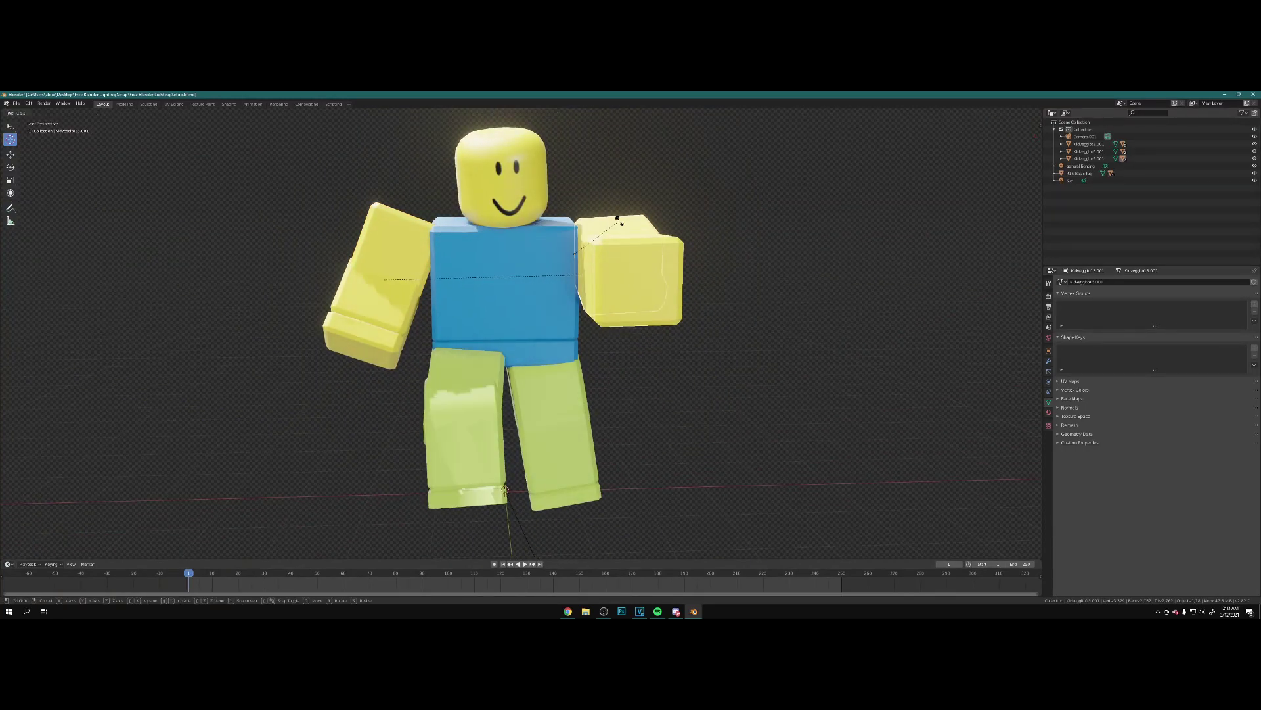
{"action": "left_click", "coordinate": [624, 217]}
{"action": "key", "text": "r"}
{"action": "key", "text": "x"}
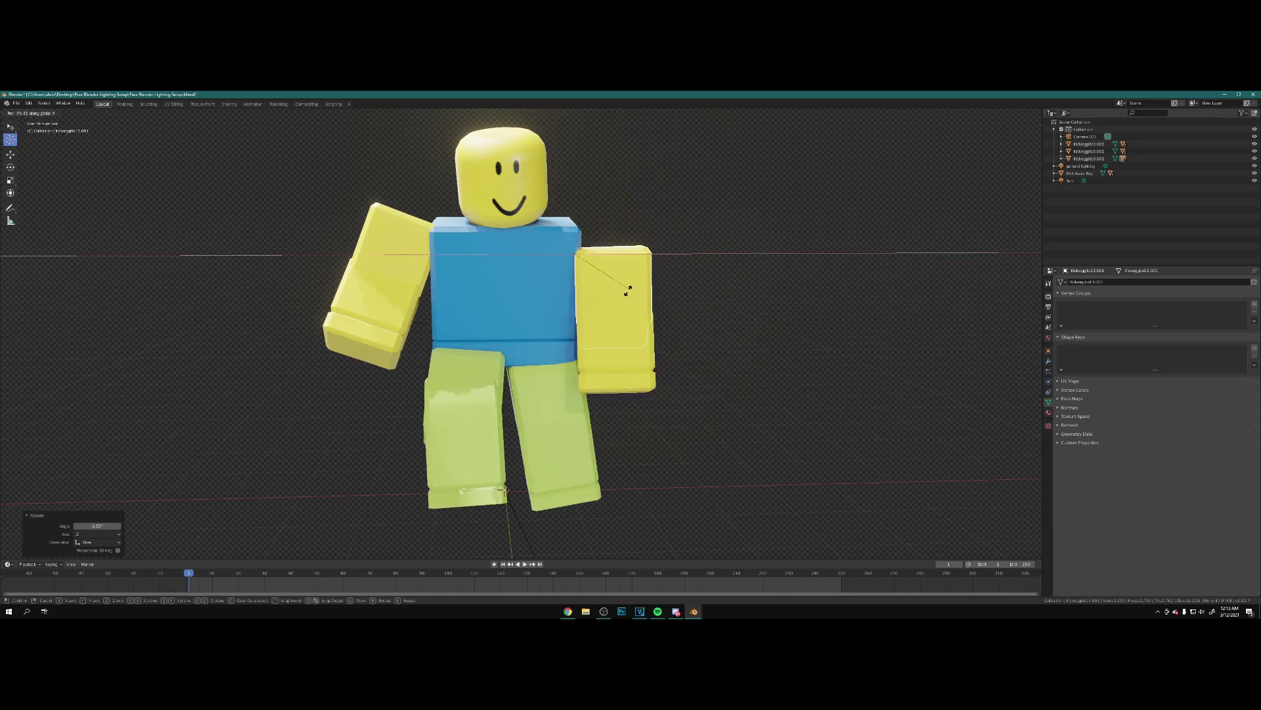
{"action": "left_click", "coordinate": [626, 291]}
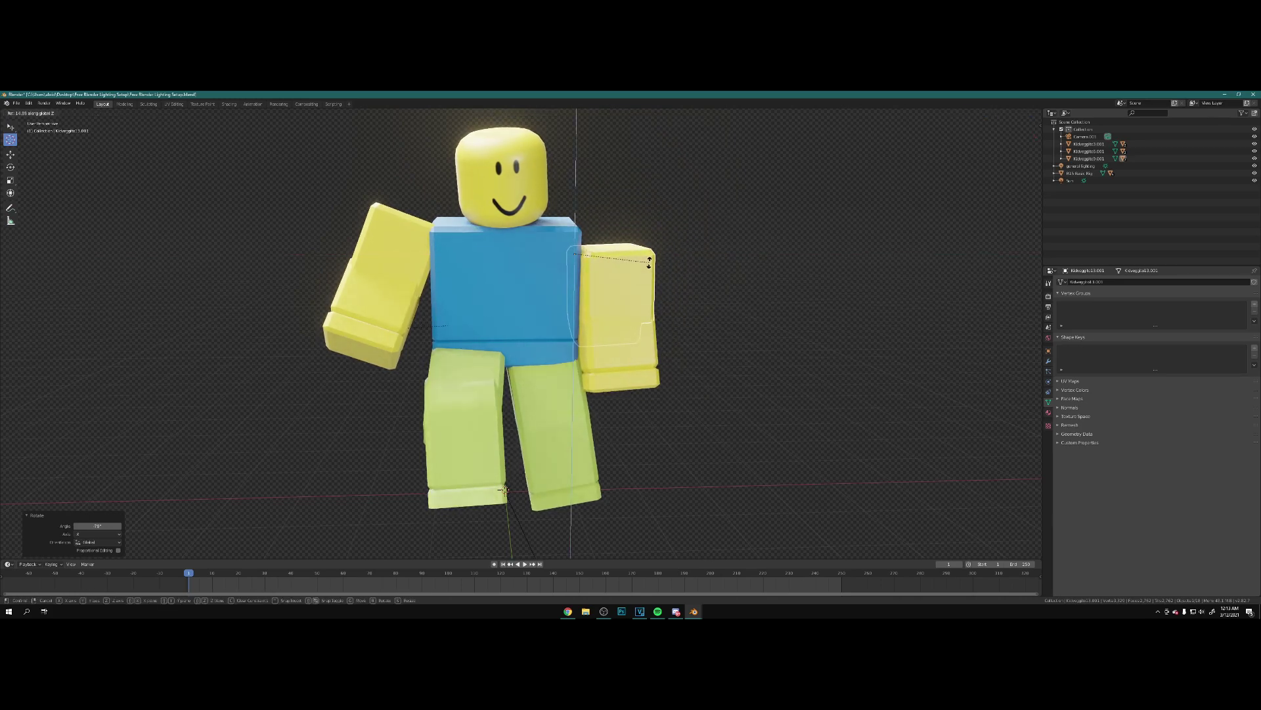
- Tilt the left arm outward 10° about the Y axis and raise it along Z to shoulder height
{"action": "key", "text": "r"}
{"action": "key", "text": "y"}
{"action": "key", "text": "1"}
{"action": "key", "text": "0"}
{"action": "key", "text": "Return"}
{"action": "key", "text": "g"}
{"action": "key", "text": "z"}
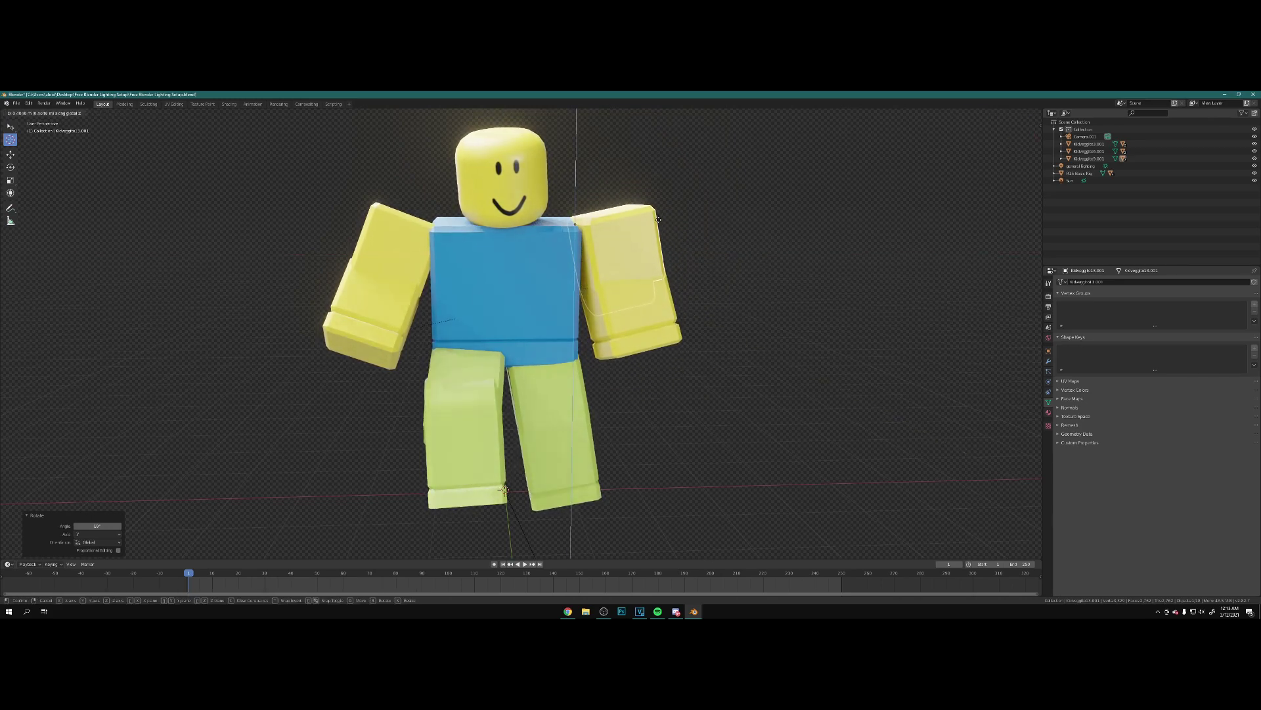
{"action": "left_click", "coordinate": [650, 221]}
- Adjust the right arm's rotation about the Z and Y axes so it hangs closer to the torso
{"action": "left_click", "coordinate": [404, 239]}
{"action": "key", "text": "r"}
{"action": "key", "text": "z"}
{"action": "left_click", "coordinate": [407, 238]}
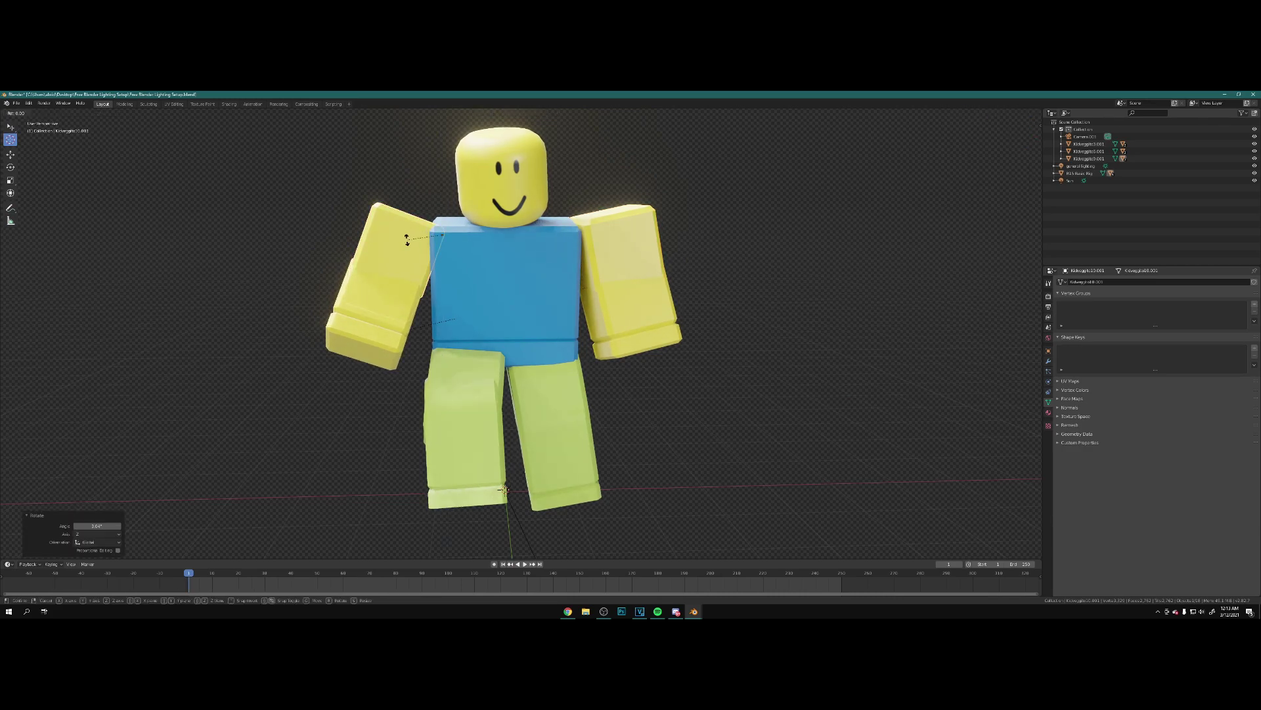
{"action": "key", "text": "r"}
{"action": "key", "text": "y"}
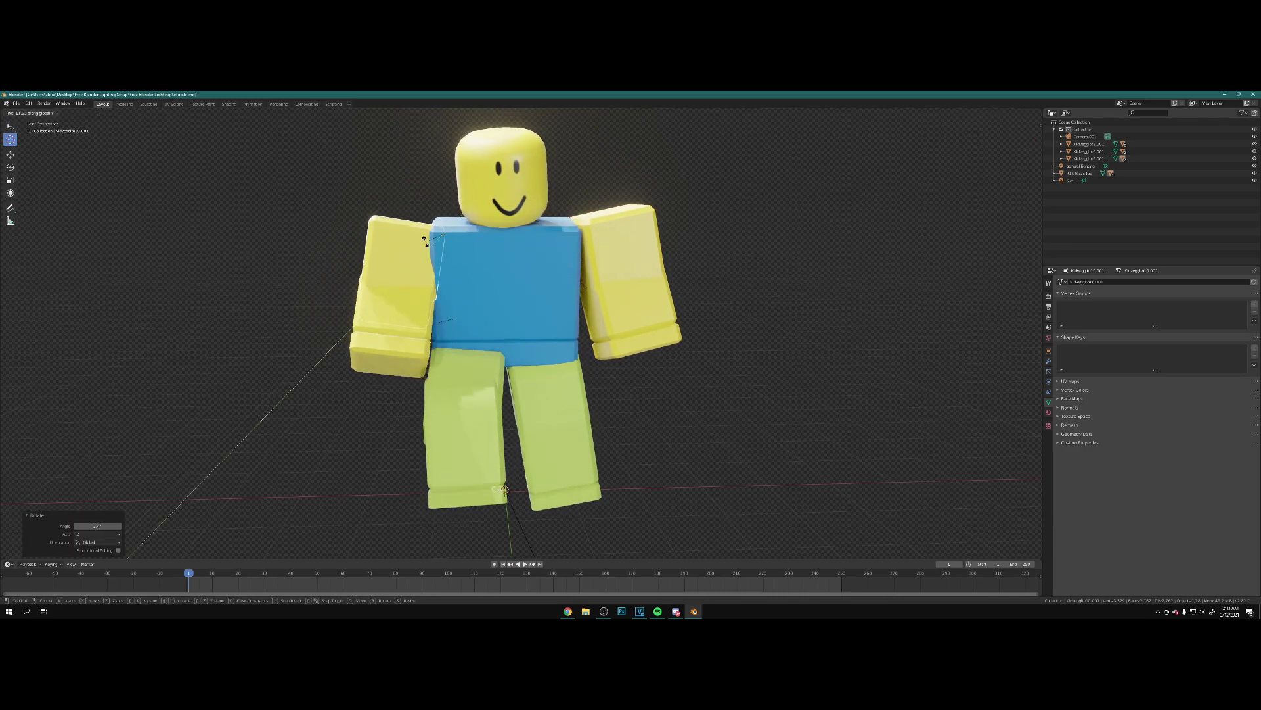
{"action": "left_click", "coordinate": [424, 242]}
- Move the right arm along the Z and X axes to meet the shoulder
{"action": "key", "text": "g"}
{"action": "key", "text": "z"}
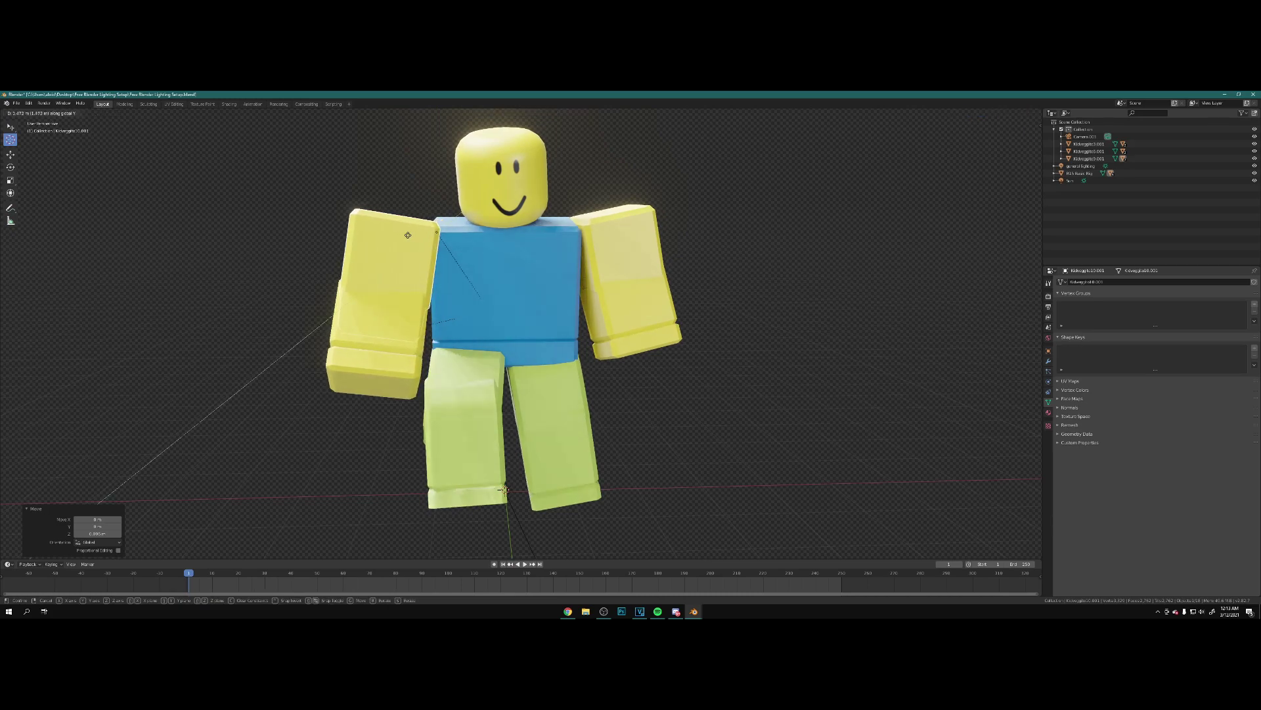
{"action": "key", "text": "x"}
{"action": "left_click", "coordinate": [414, 234]}
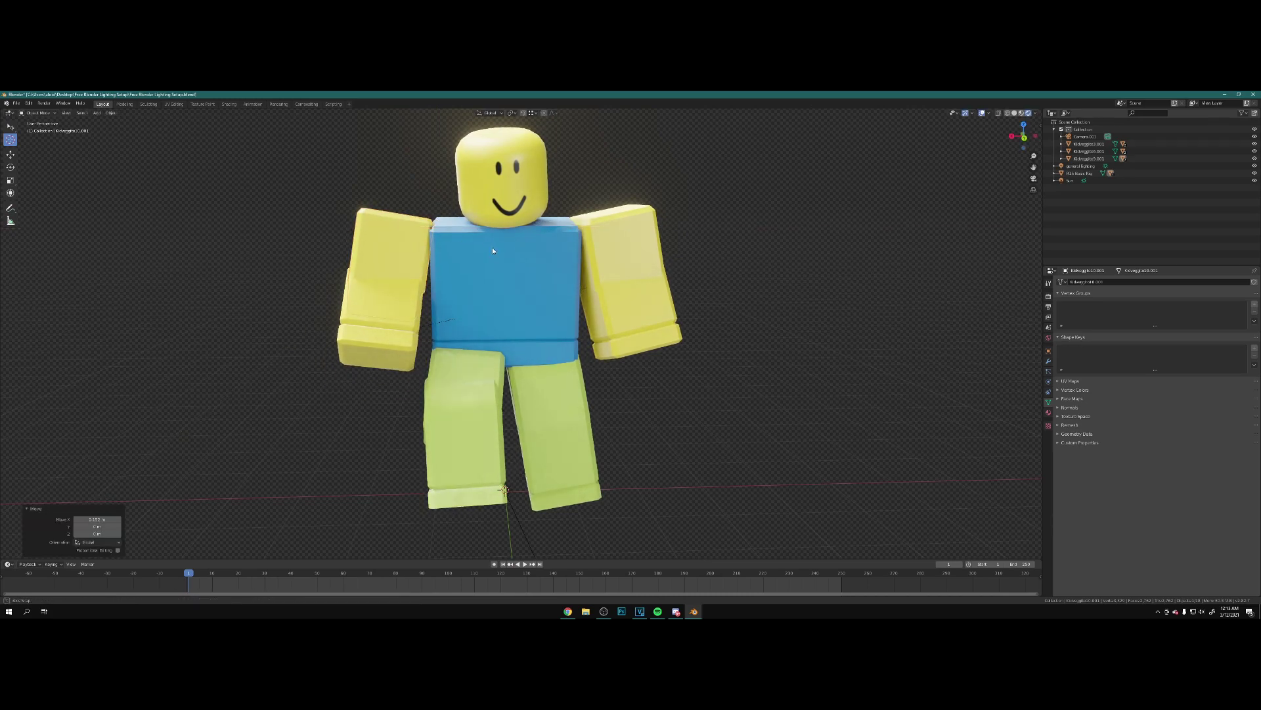
- Rotate the character's right leg outward and swing it about the global X axis
{"action": "left_click", "coordinate": [481, 360]}
{"action": "key", "text": "r"}
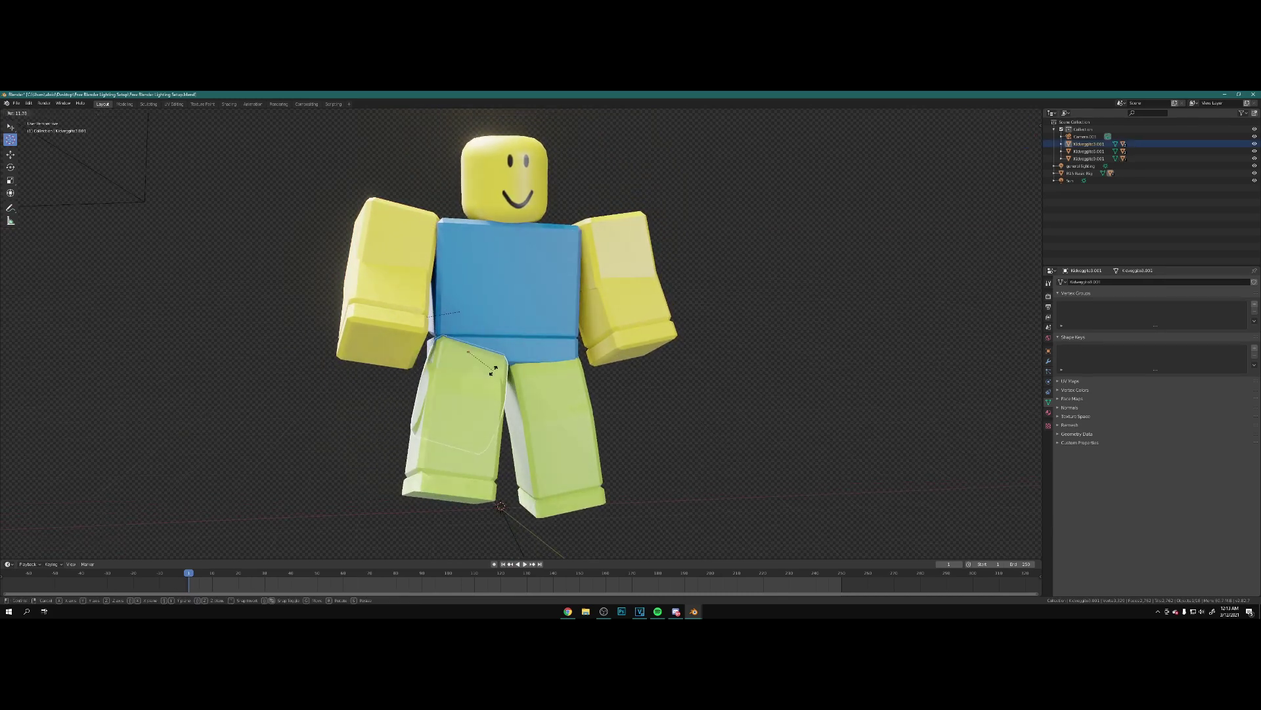
{"action": "left_click", "coordinate": [490, 369]}
{"action": "key", "text": "r"}
{"action": "key", "text": "x"}
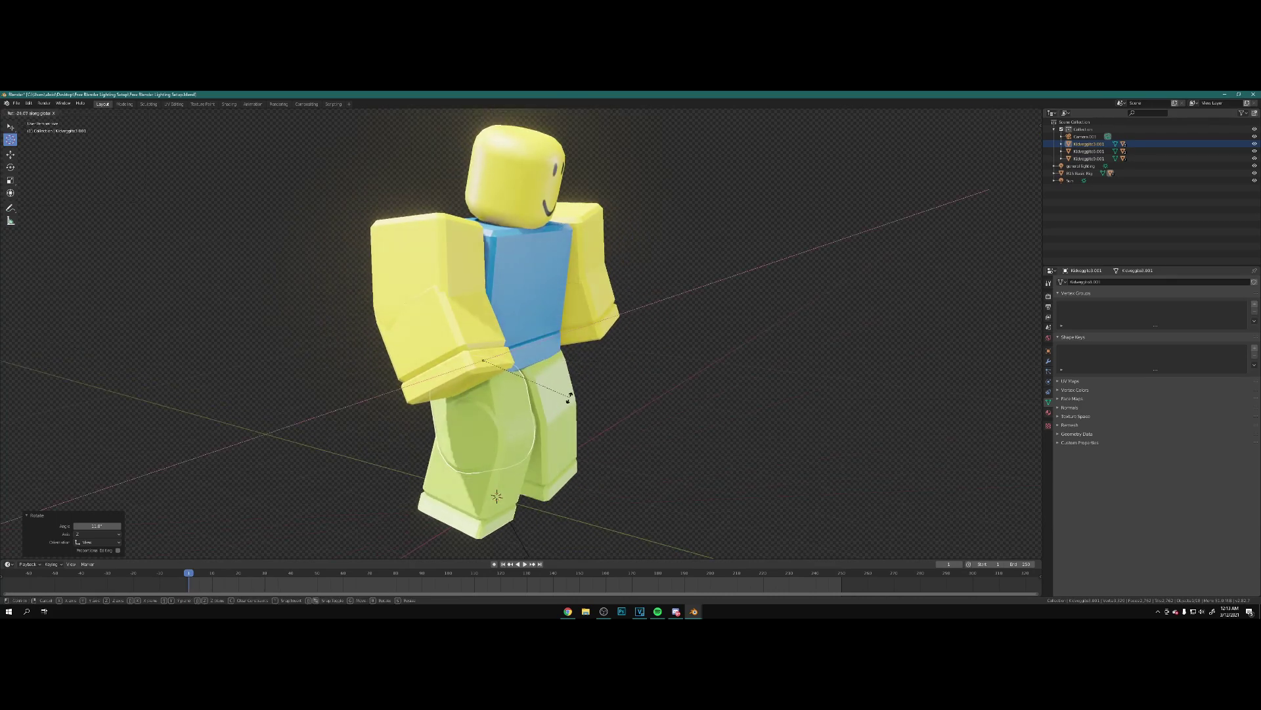
{"action": "left_click", "coordinate": [566, 397]}
- Return to the camera view and save the Blender file
{"action": "key", "text": "KP_0"}
{"action": "key", "text": "ctrl+s"}
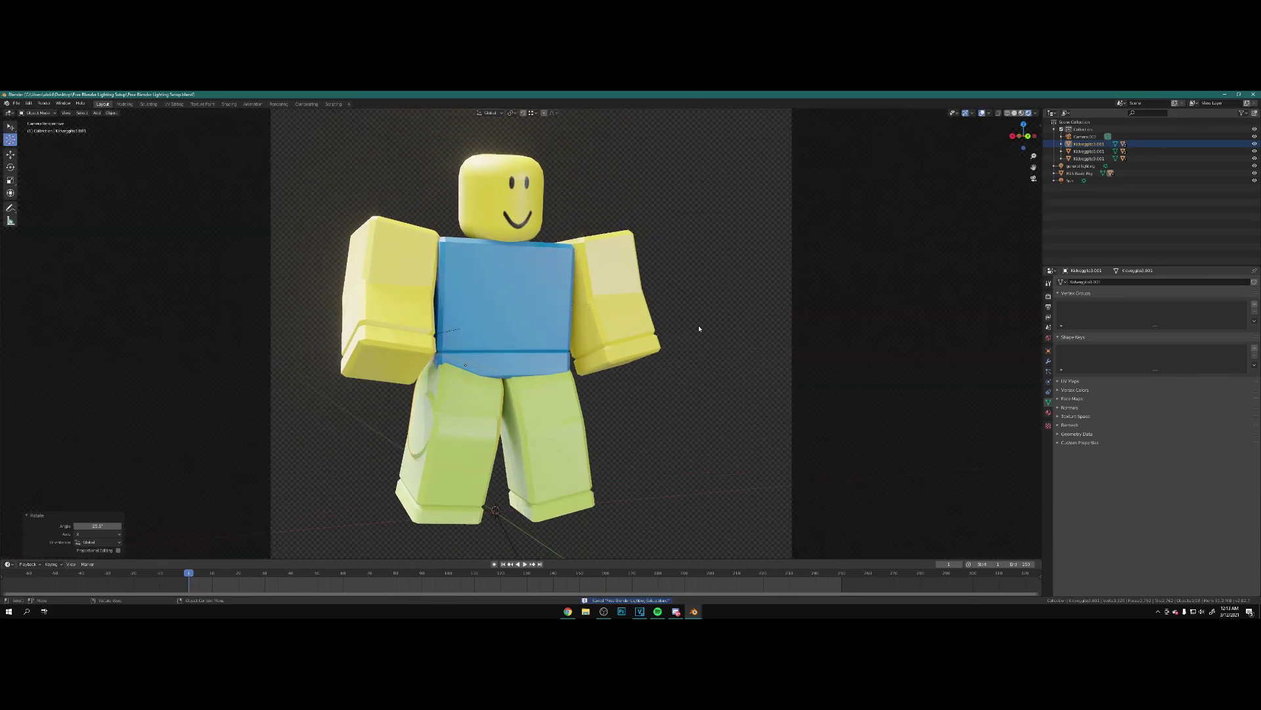
{"action": "left_click", "coordinate": [699, 328]}
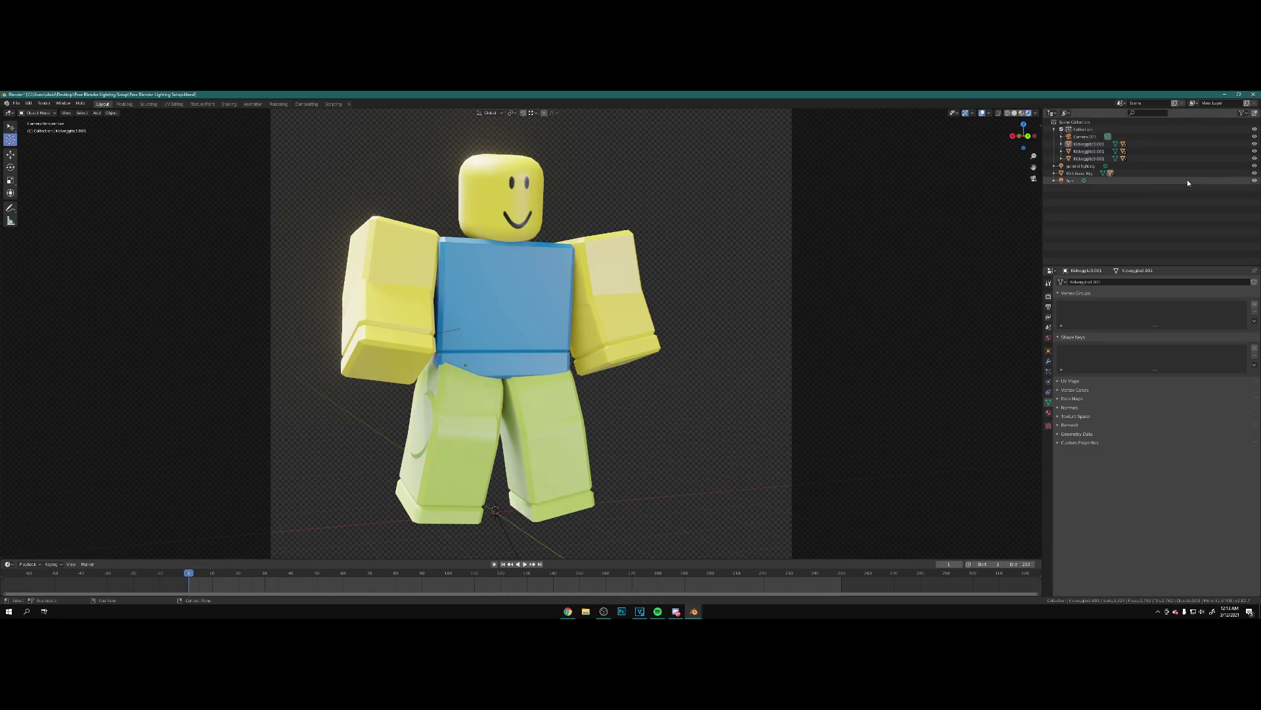
- Hide the general lighting and Sun lights in the viewport
{"action": "left_click", "coordinate": [1254, 166]}
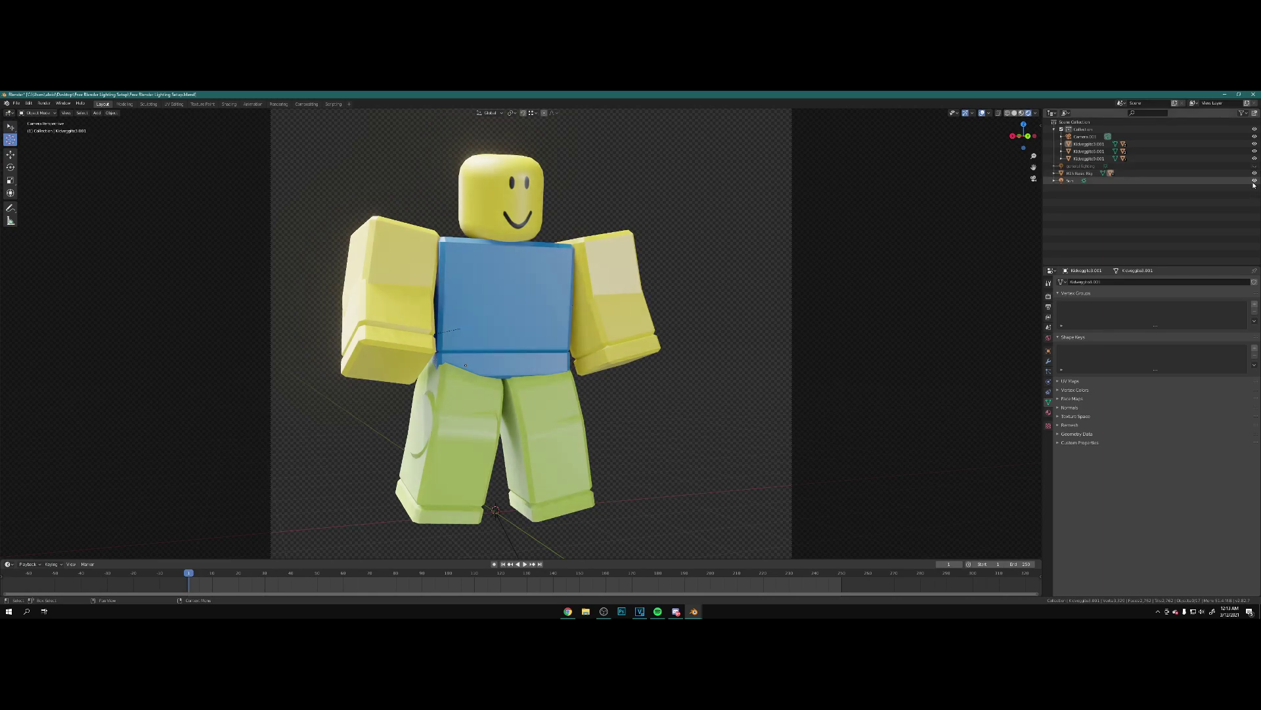
{"action": "left_click", "coordinate": [1254, 180]}
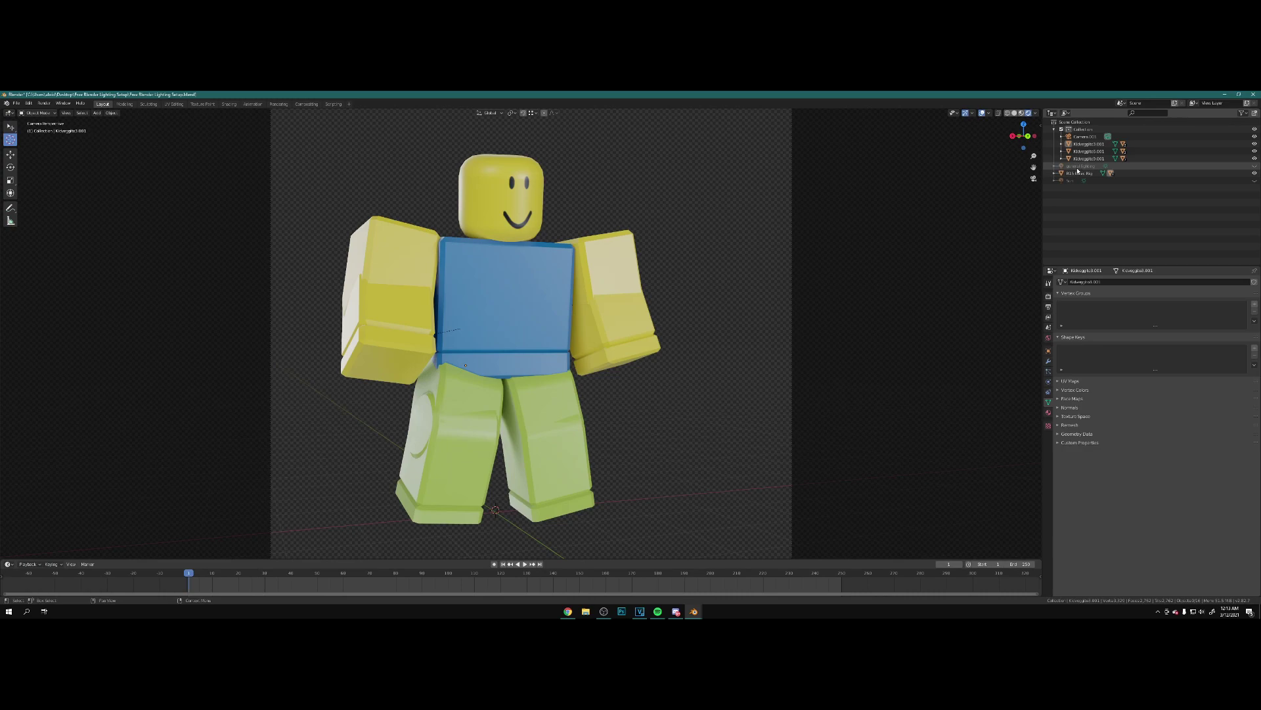
- Set the world background's color source to an Environment Texture
{"action": "left_click", "coordinate": [1049, 338]}
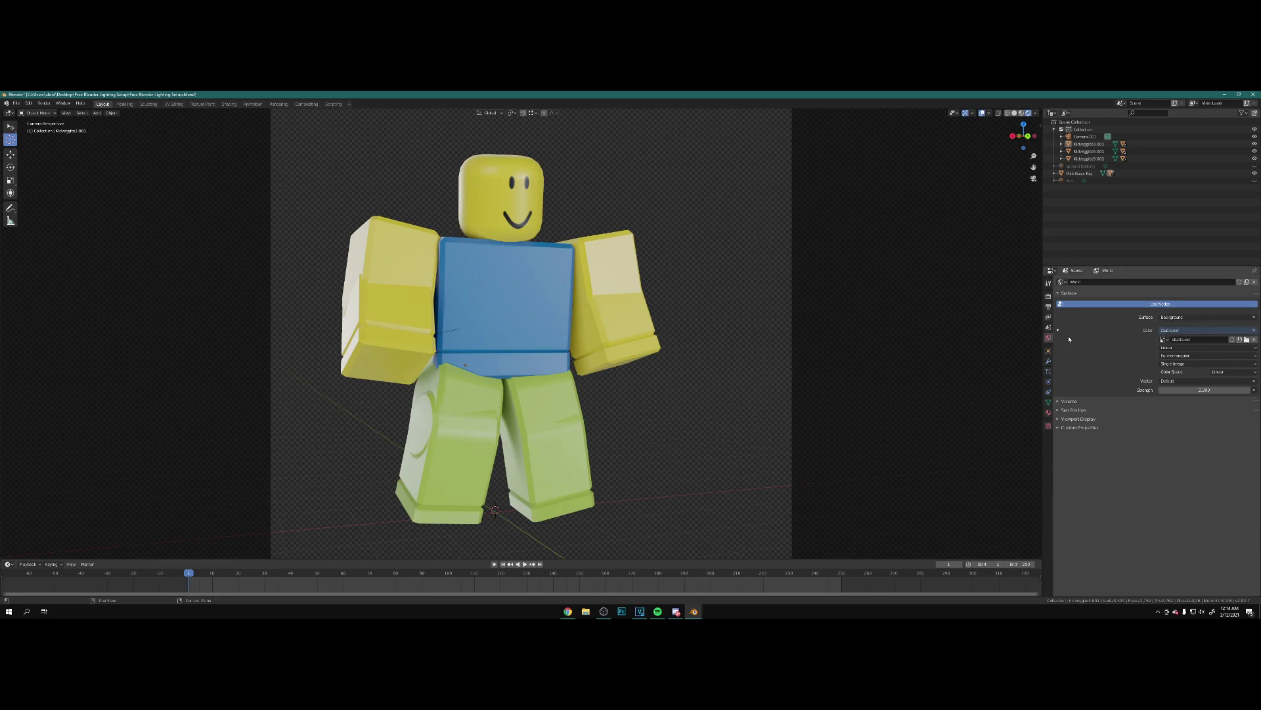
{"action": "left_click", "coordinate": [1253, 330]}
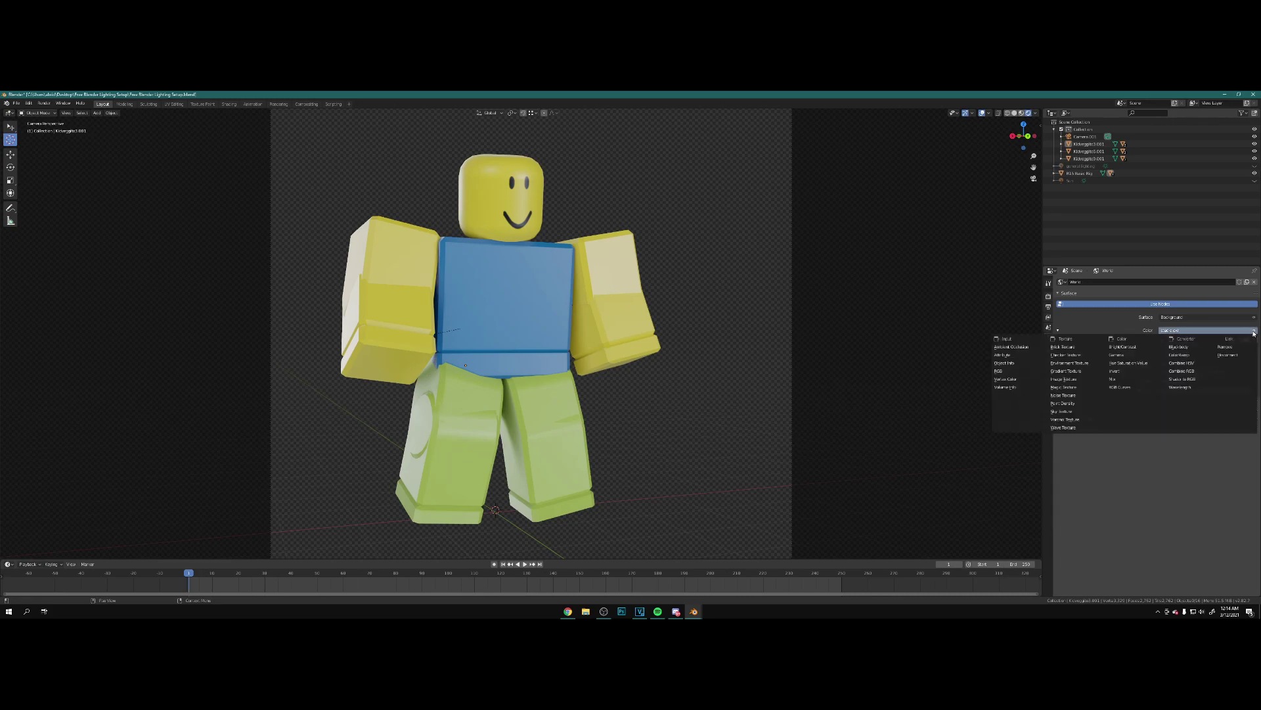
{"action": "left_click", "coordinate": [1080, 363]}
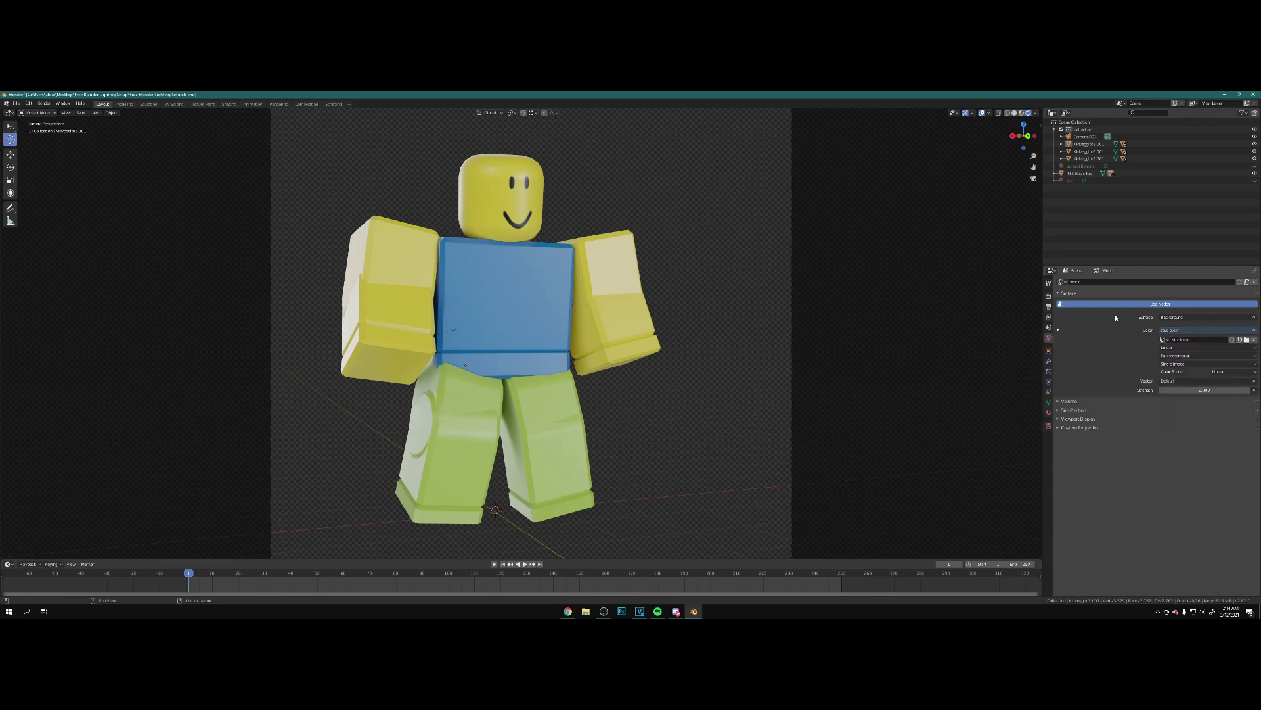
- Load courtyard.exr as the world's environment image
{"action": "left_click", "coordinate": [1248, 340]}
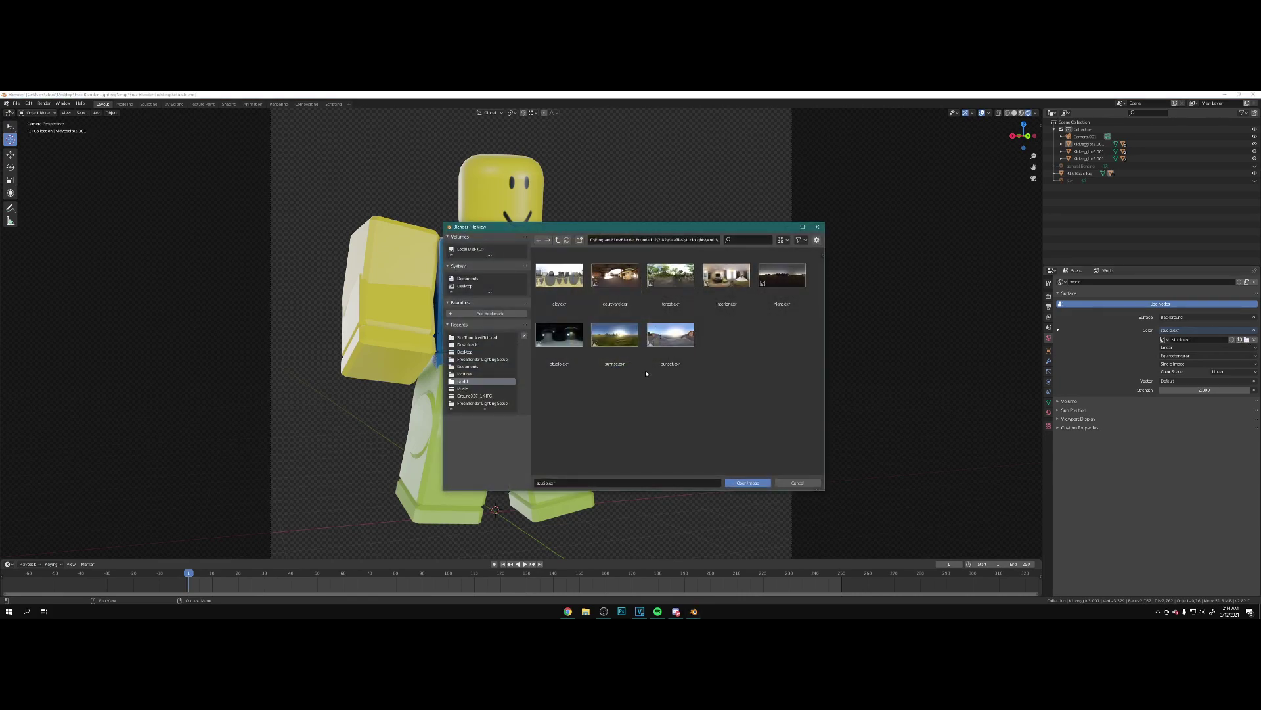
{"action": "left_click_drag", "start_coordinate": [631, 232], "coordinate": [809, 246]}
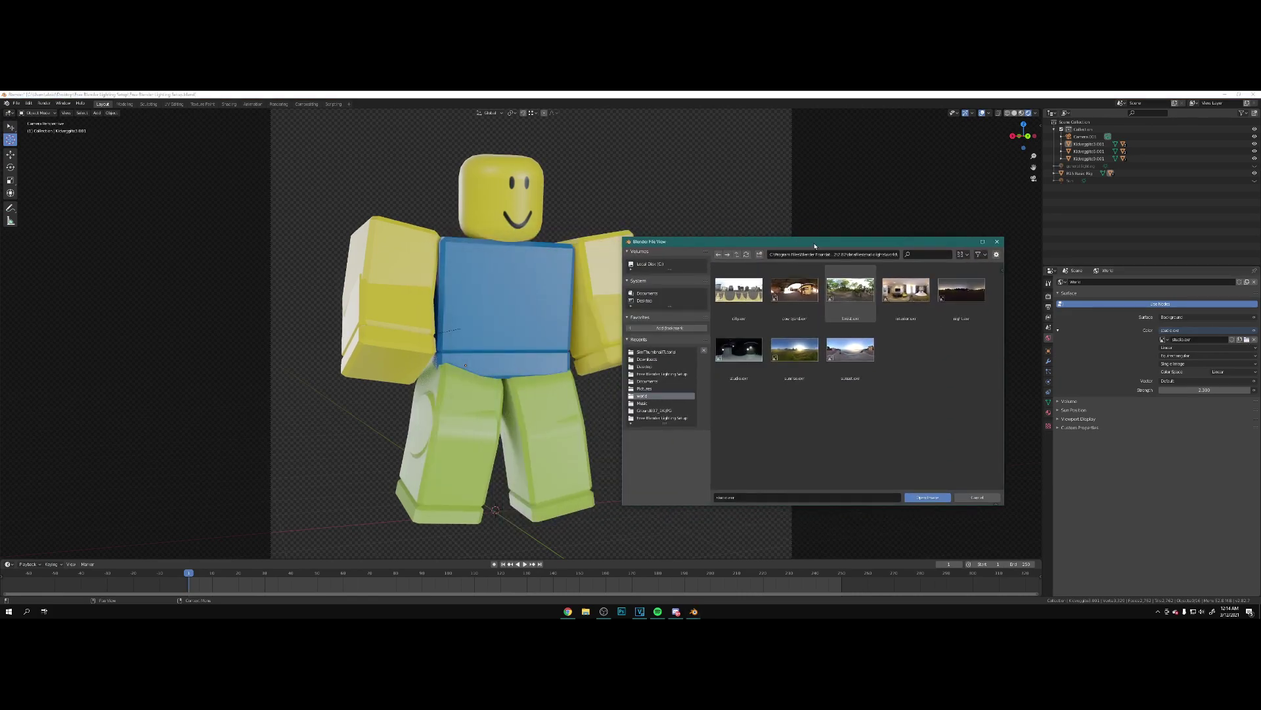
{"action": "left_click", "coordinate": [805, 306]}
{"action": "double_click", "coordinate": [805, 306]}
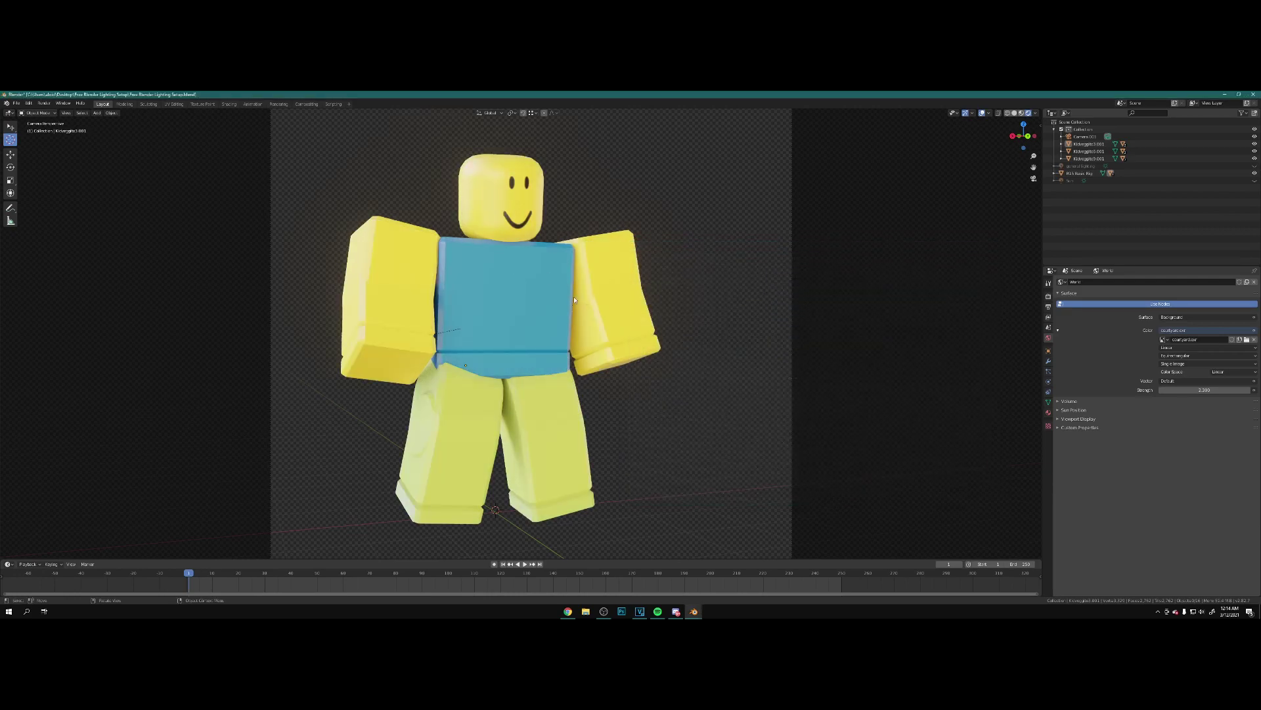
- Replace the world's environment image with interior.exr and display the world nodes in the Shader Editor
{"action": "left_click", "coordinate": [1247, 339]}
{"action": "double_click", "coordinate": [746, 289]}
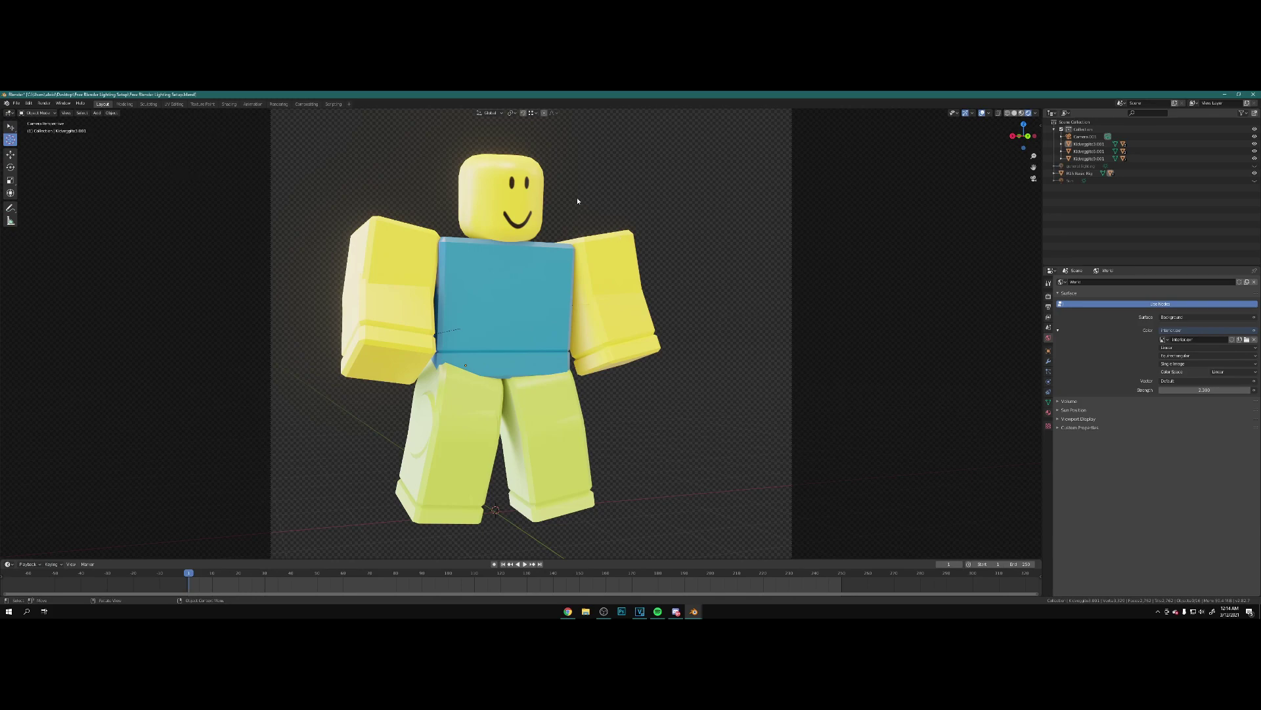
{"action": "left_click", "coordinate": [10, 113]}
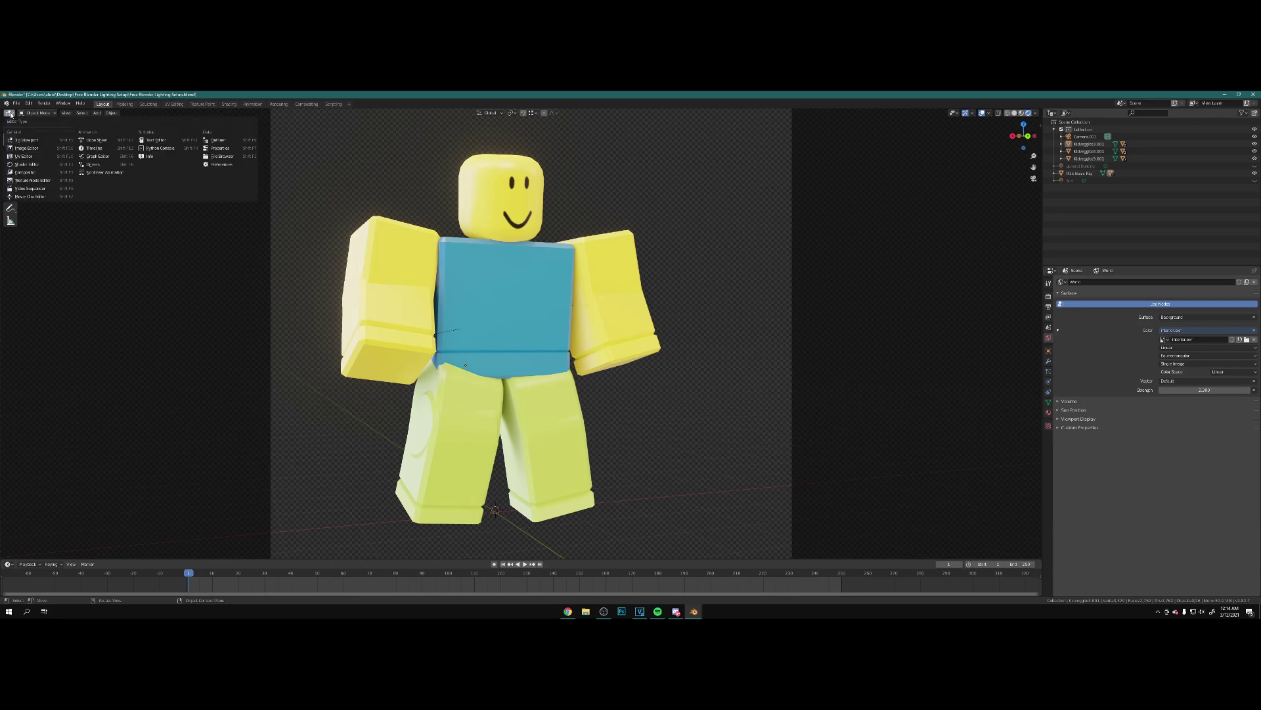
{"action": "left_click", "coordinate": [34, 165]}
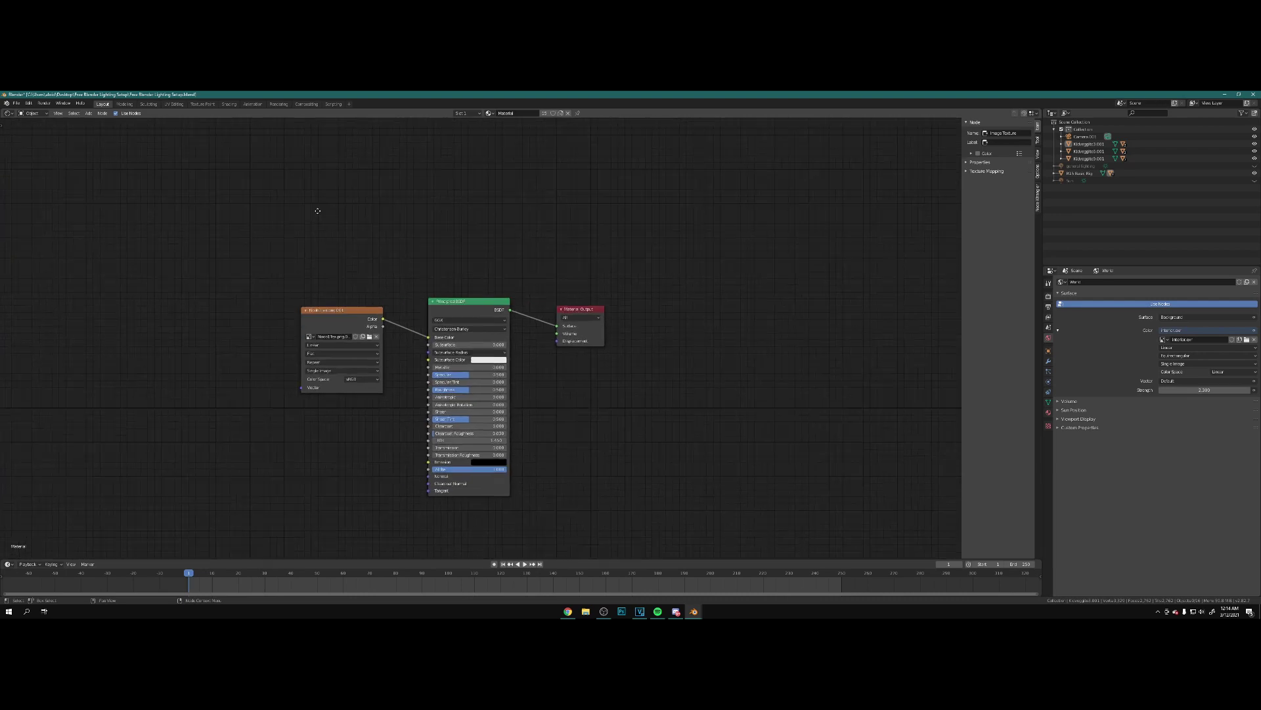
{"action": "left_click", "coordinate": [32, 113]}
{"action": "left_click", "coordinate": [33, 130]}
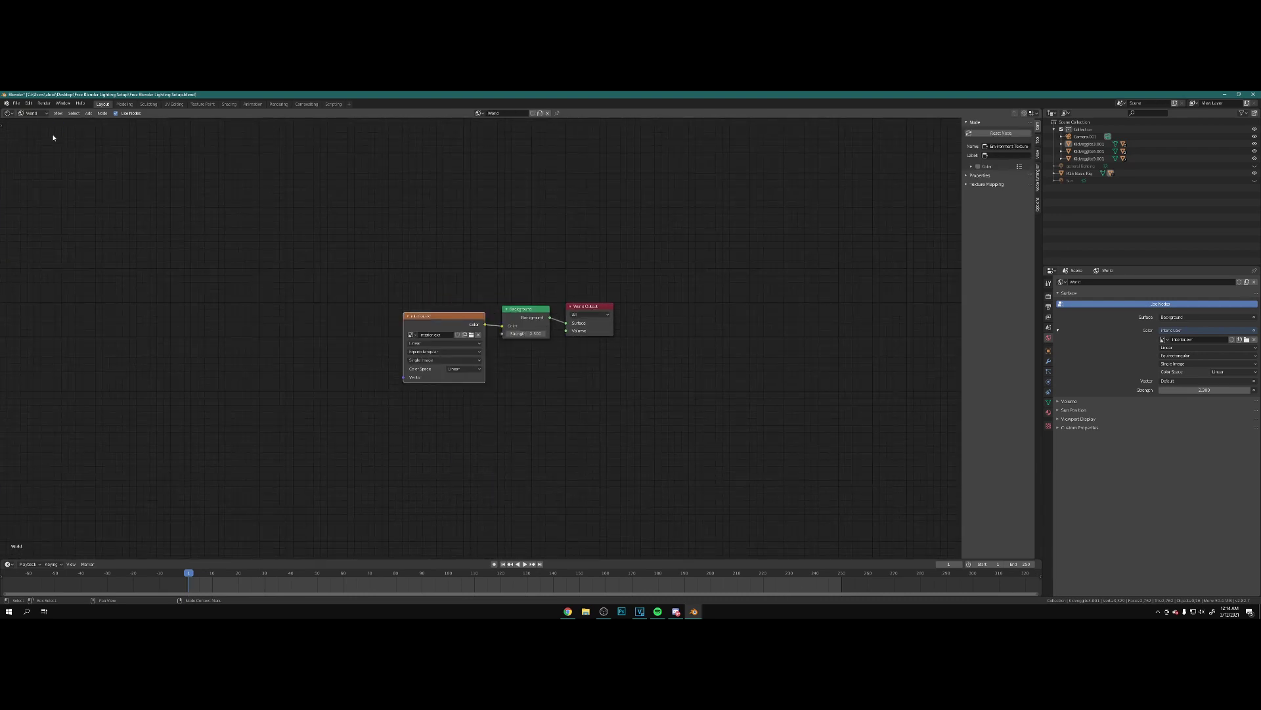
{"action": "scroll", "coordinate": [483, 268], "scroll_direction": "up", "scroll_amount": 2}
{"action": "left_click_drag", "start_coordinate": [460, 278], "coordinate": [416, 299]}
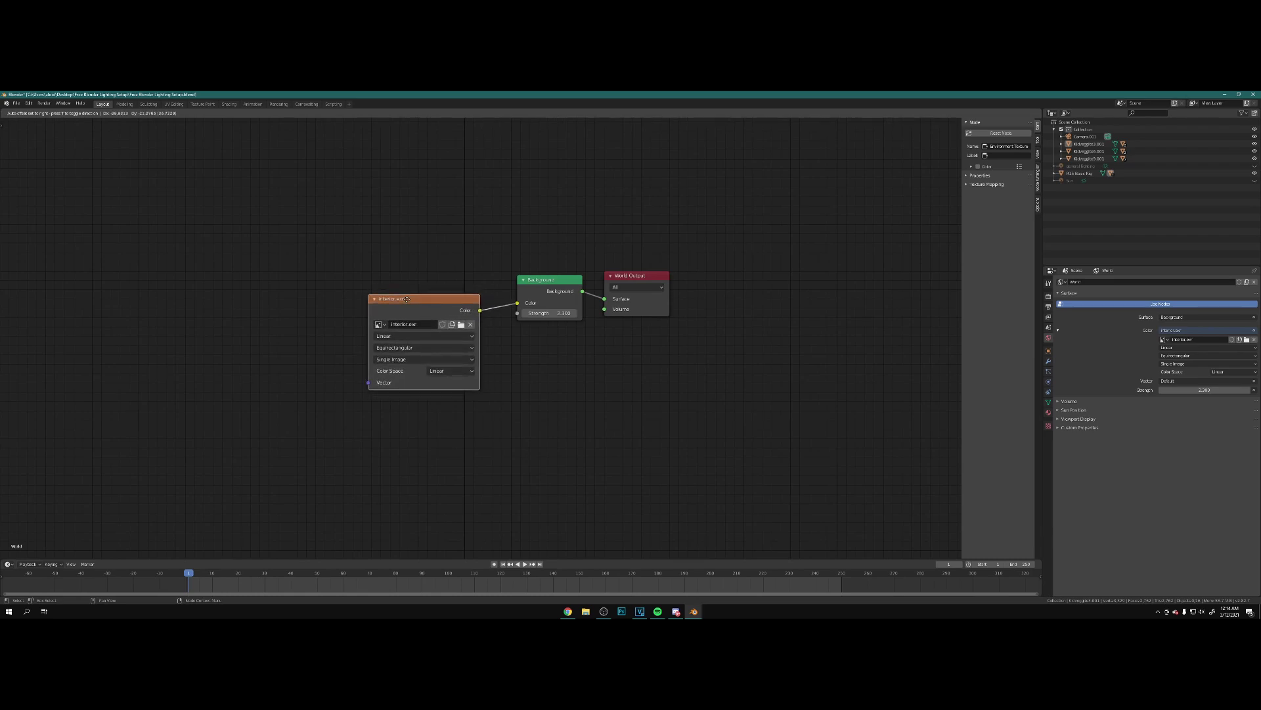
- Search the add-on preferences for "wrangle" to check that Node Wrangler is enabled
{"action": "left_click", "coordinate": [29, 104]}
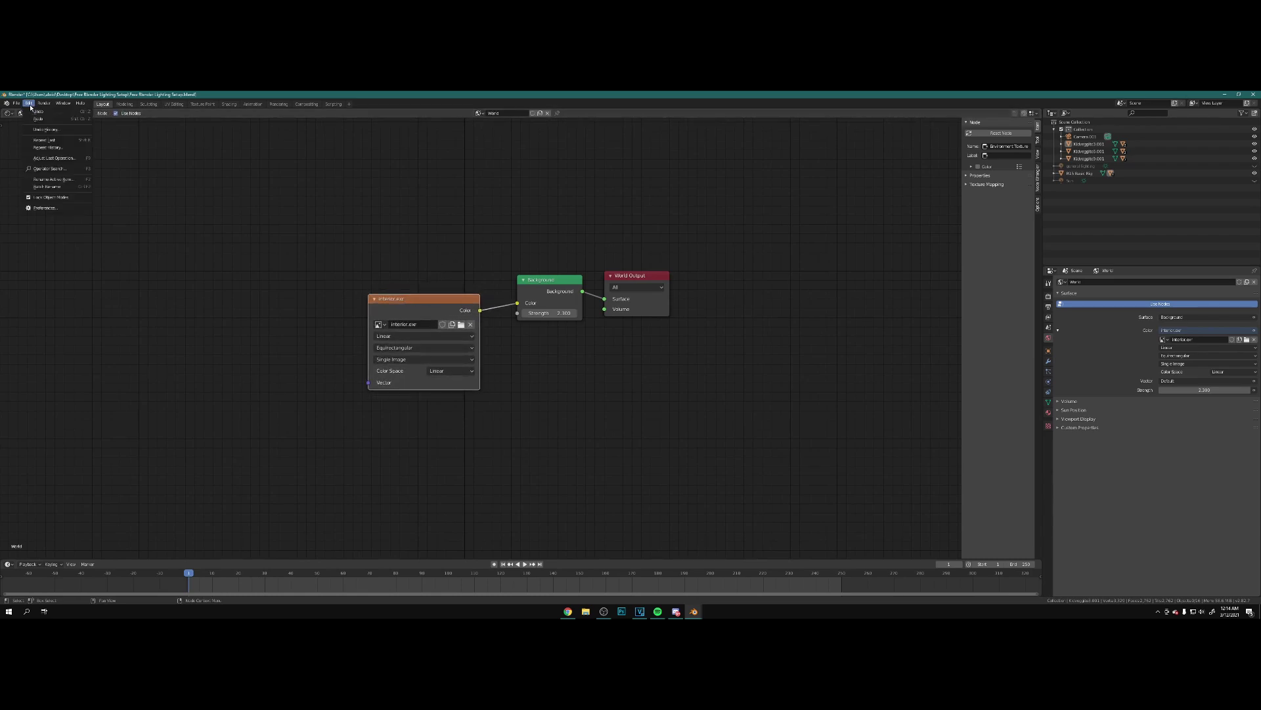
{"action": "left_click", "coordinate": [62, 209]}
{"action": "left_click_drag", "start_coordinate": [170, 122], "coordinate": [369, 161]}
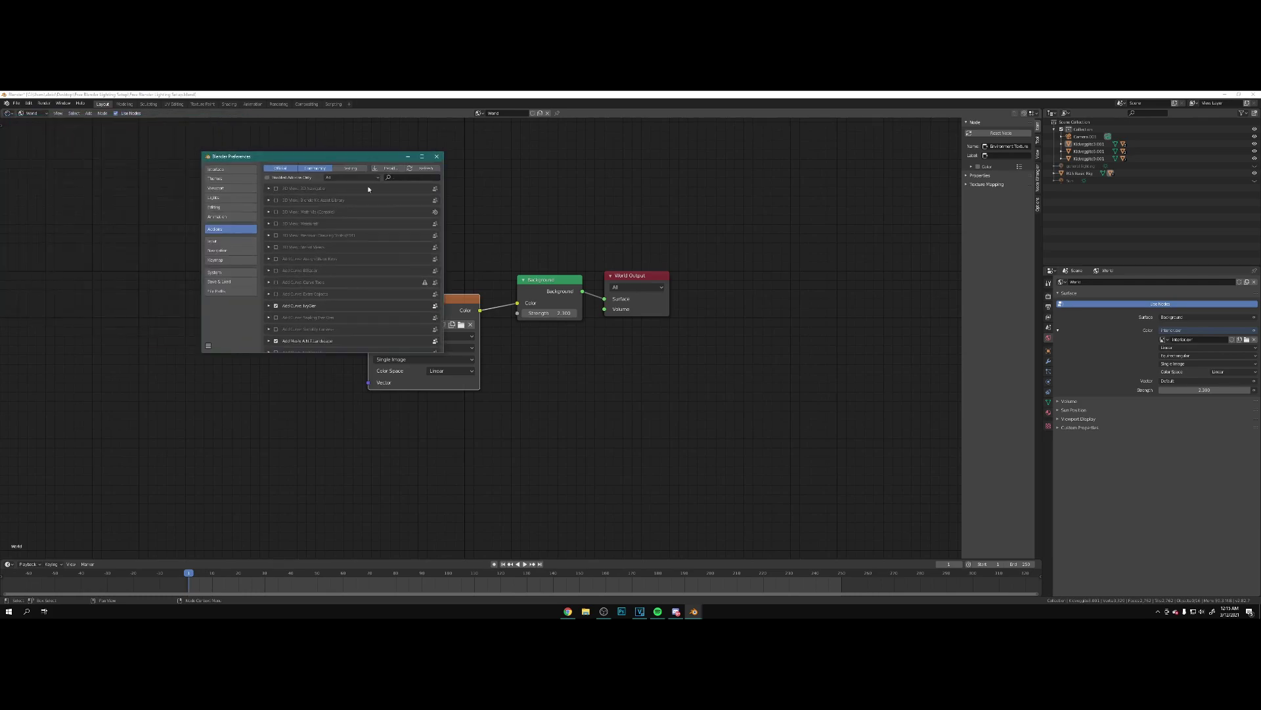
{"action": "left_click", "coordinate": [400, 177]}
{"action": "type", "text": "w"}
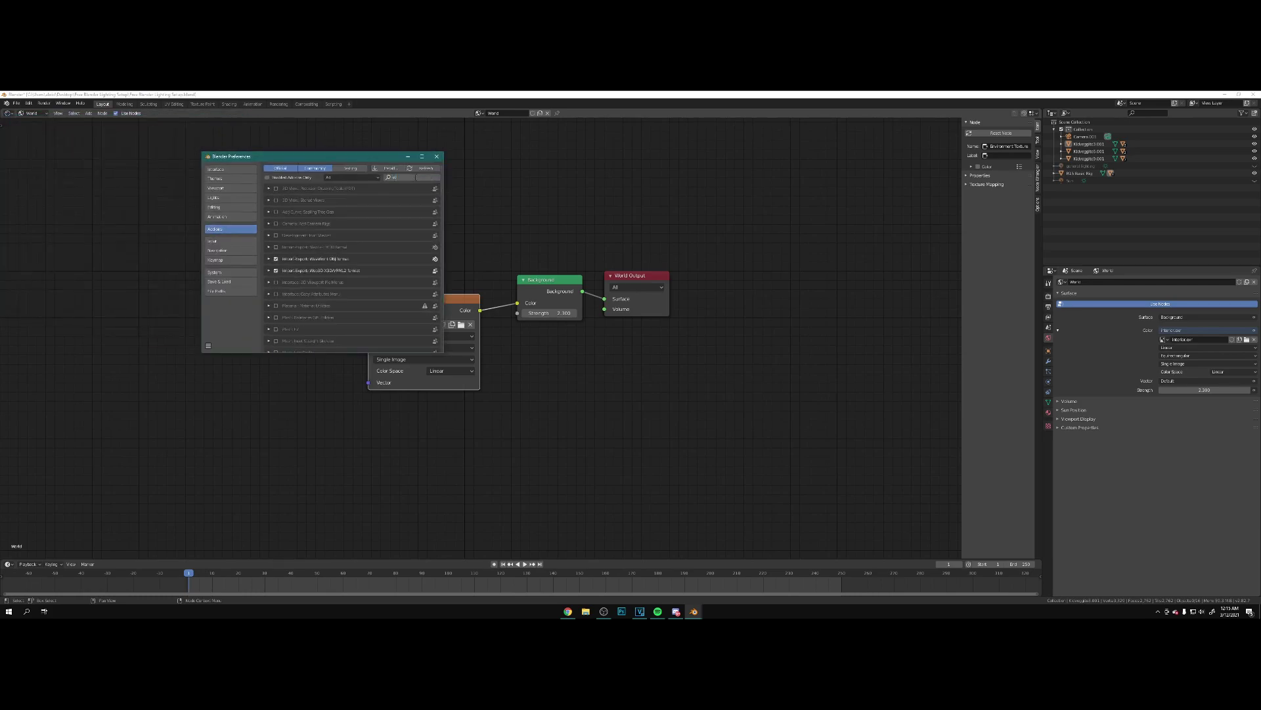
{"action": "type", "text": "ranglee"}
{"action": "key", "text": "BackSpace"}
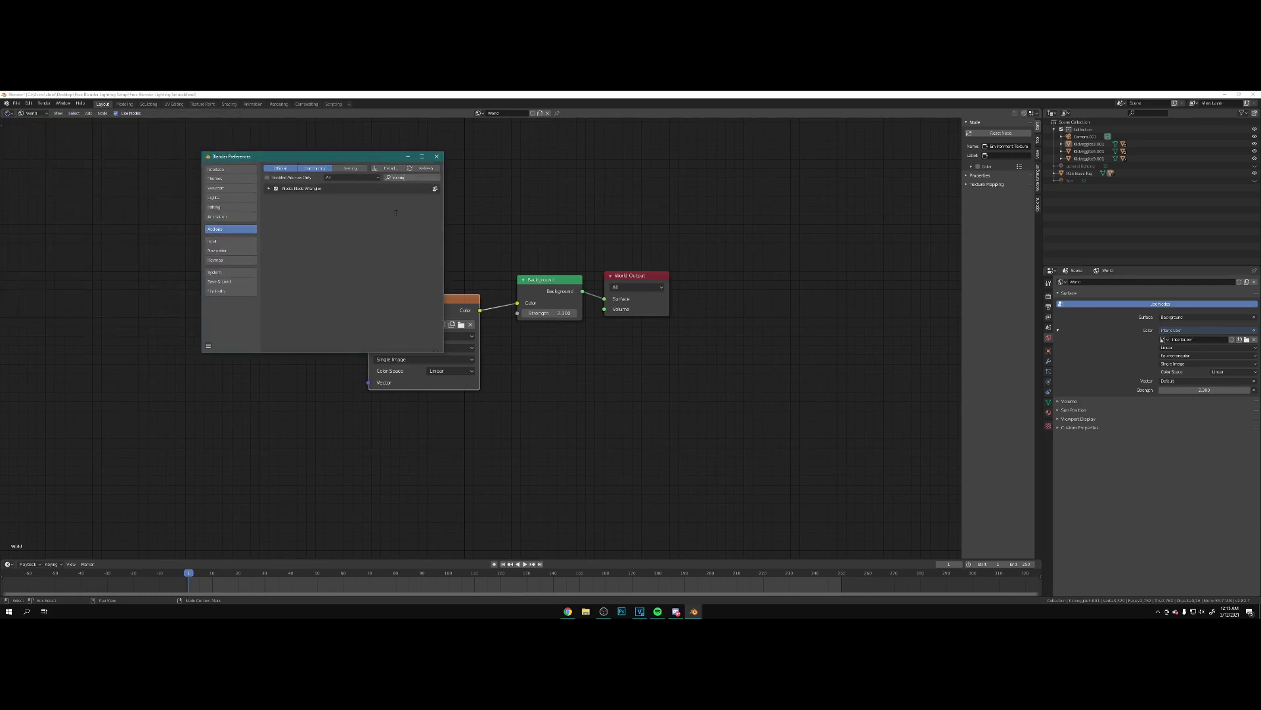
{"action": "left_click", "coordinate": [374, 217]}
{"action": "left_click", "coordinate": [436, 156]}
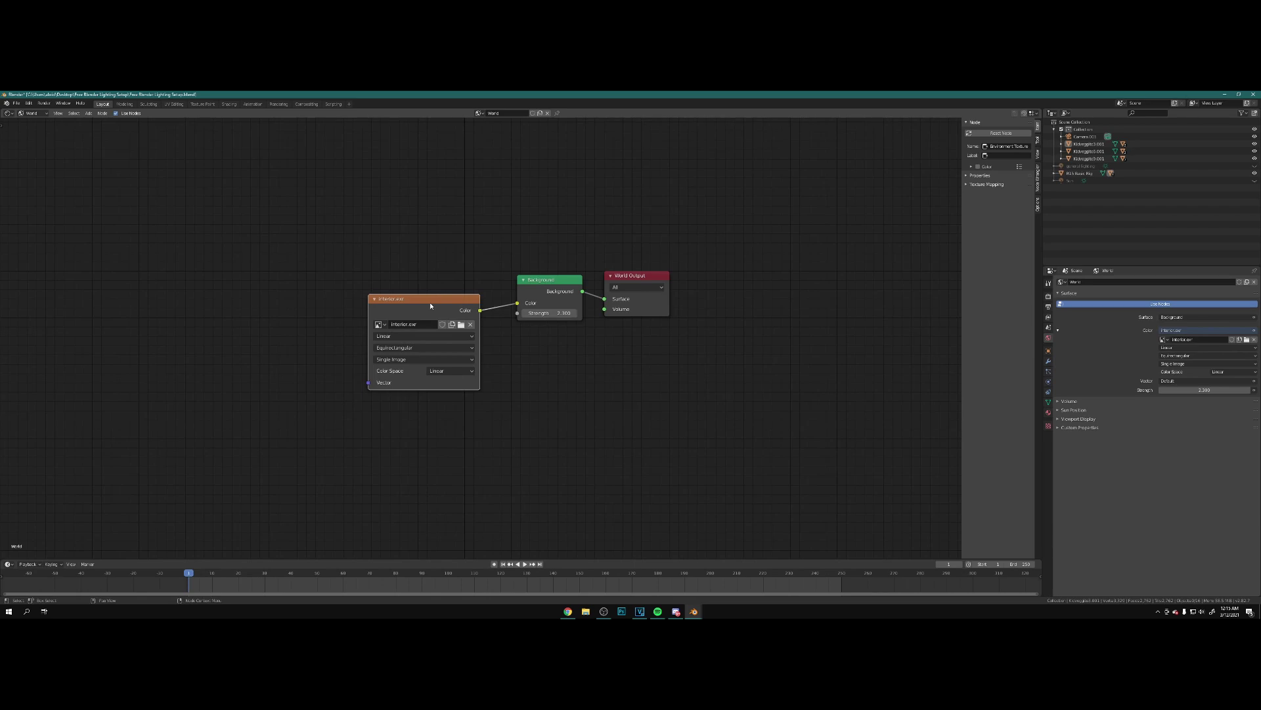
- Add Texture Coordinate and Mapping nodes to the environment texture with Node Wrangler and rotate the mapping 9.7° on X and 23° on Z
{"action": "left_click_drag", "start_coordinate": [430, 306], "coordinate": [427, 303]}
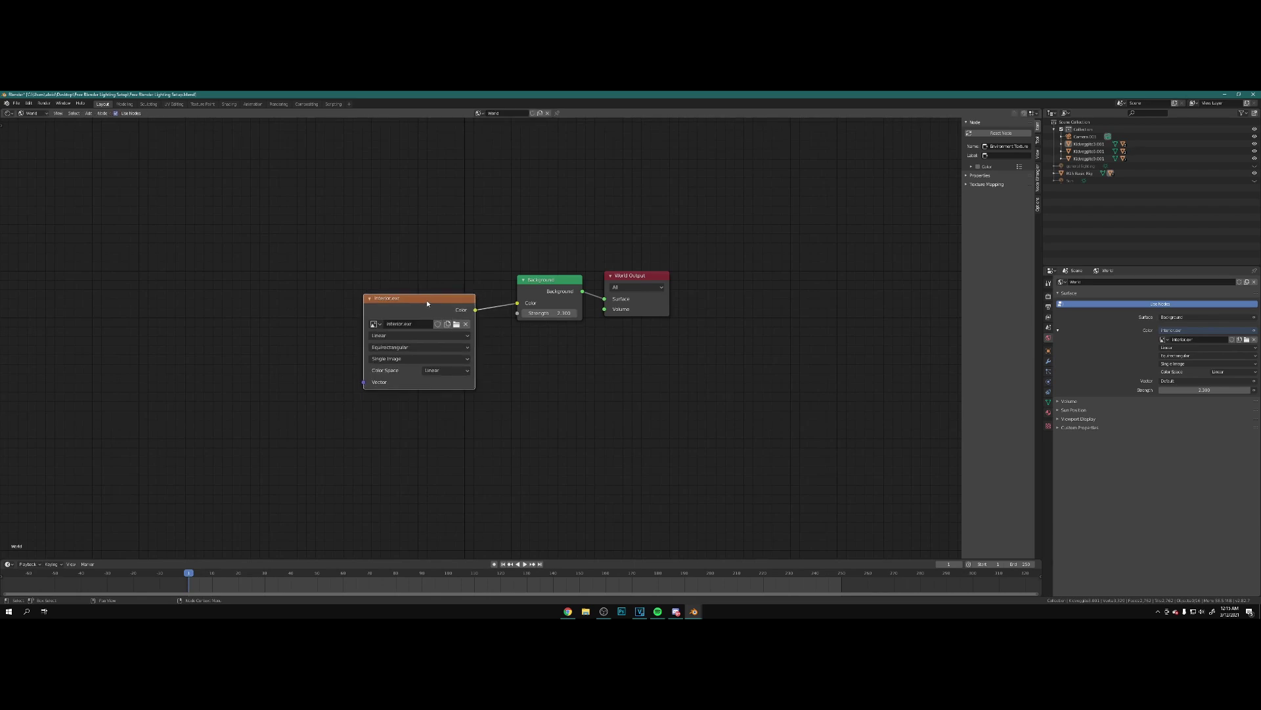
{"action": "key", "text": "ctrl+t"}
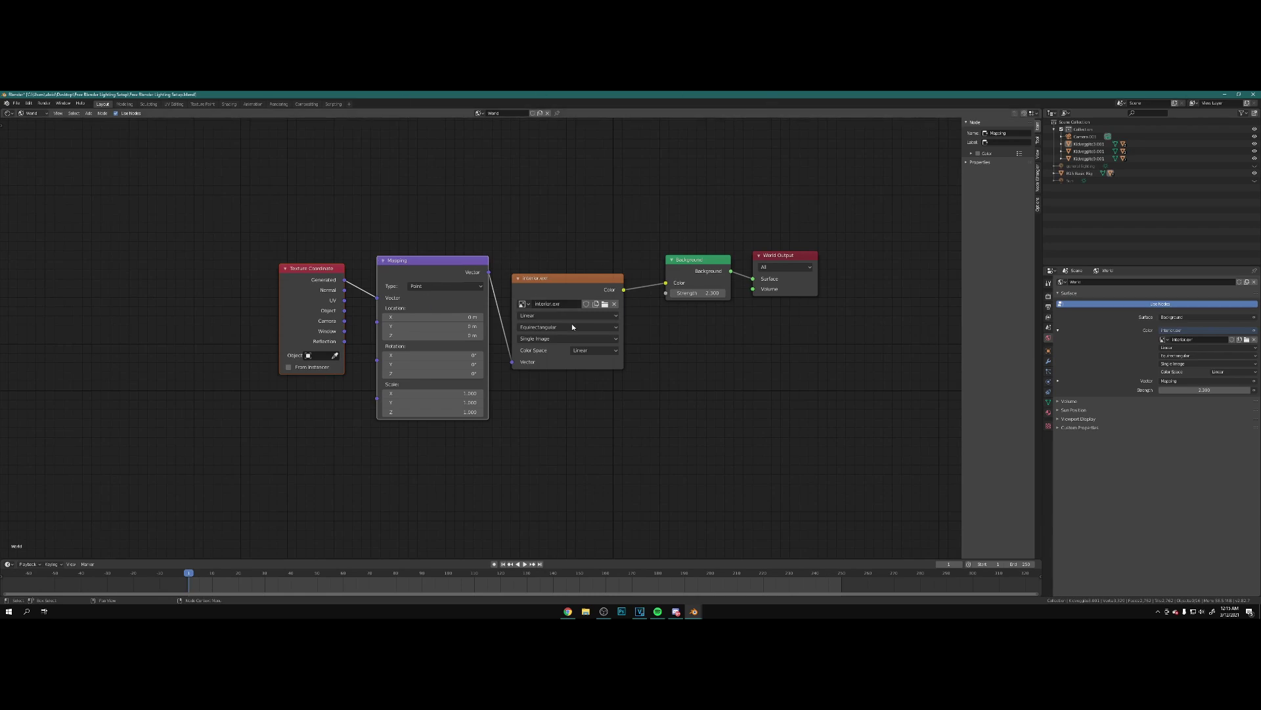
{"action": "left_click_drag", "start_coordinate": [429, 355], "coordinate": [499, 374]}
- Show the world Shader Editor beside the camera's 3D view and set the mapping's Y rotation to -9.5°
{"action": "left_click", "coordinate": [10, 113]}
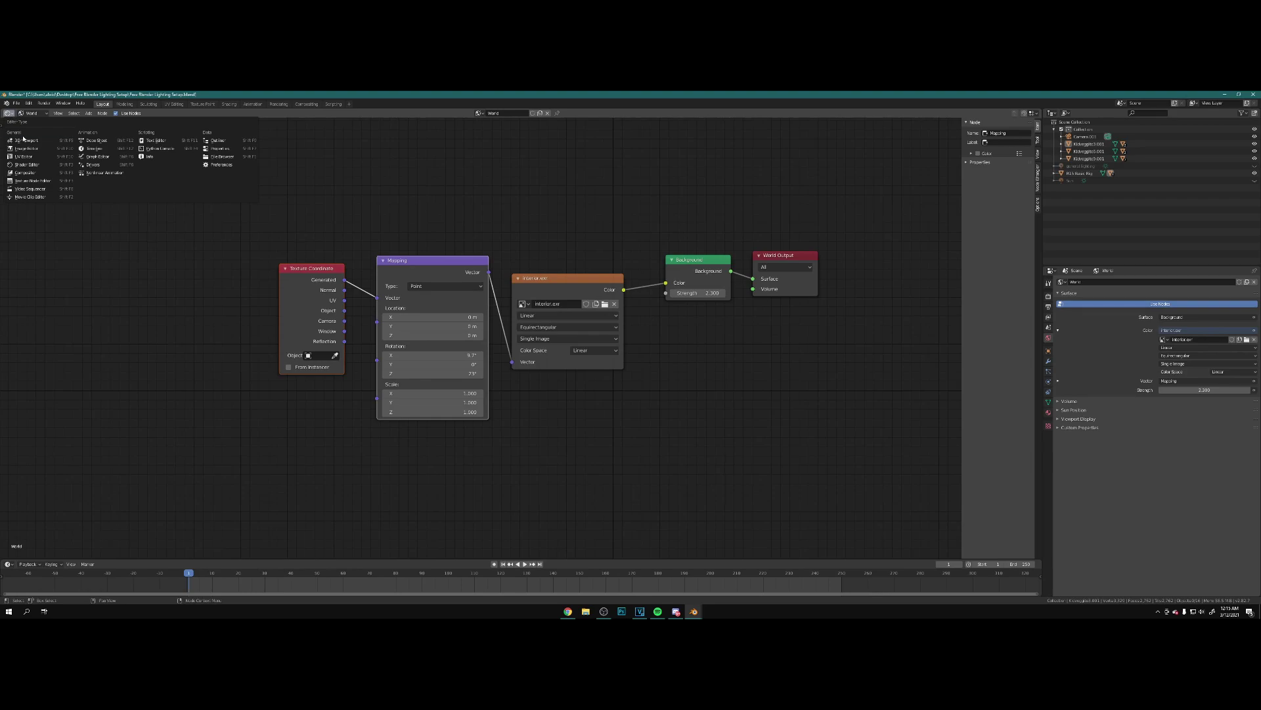
{"action": "left_click", "coordinate": [26, 142]}
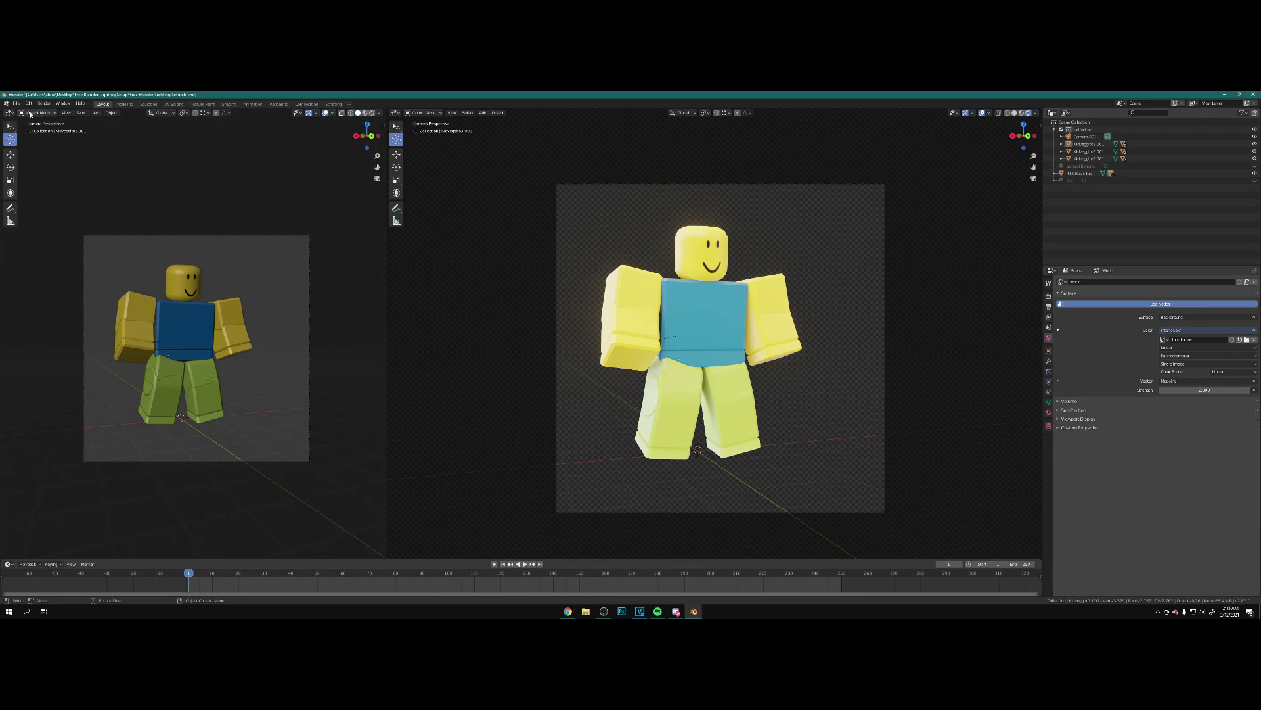
{"action": "left_click", "coordinate": [9, 113]}
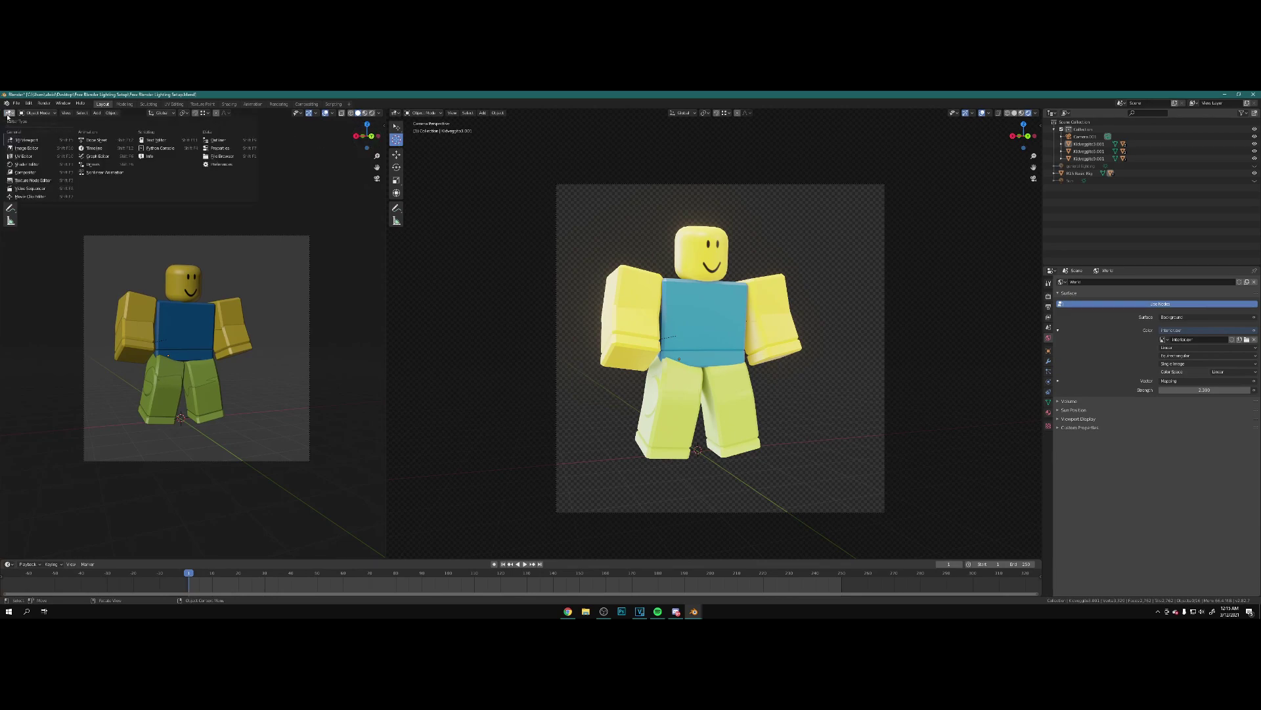
{"action": "left_click", "coordinate": [44, 166]}
{"action": "scroll", "coordinate": [197, 296], "scroll_direction": "up", "scroll_amount": 2}
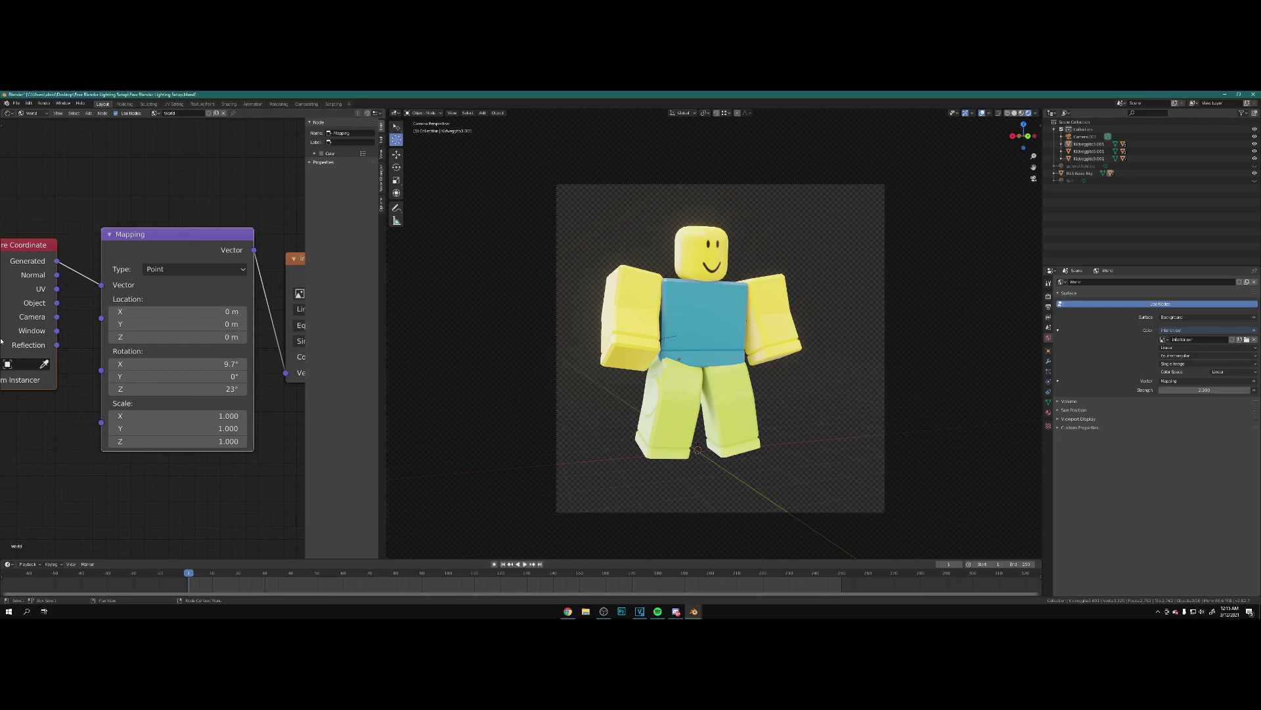
{"action": "left_click_drag", "start_coordinate": [191, 377], "coordinate": [169, 377]}
- Set the mapping rotation to X 7.1°, Y -2.2° and Z 98.8° with the film's transparency temporarily switched off
{"action": "left_click", "coordinate": [1048, 297]}
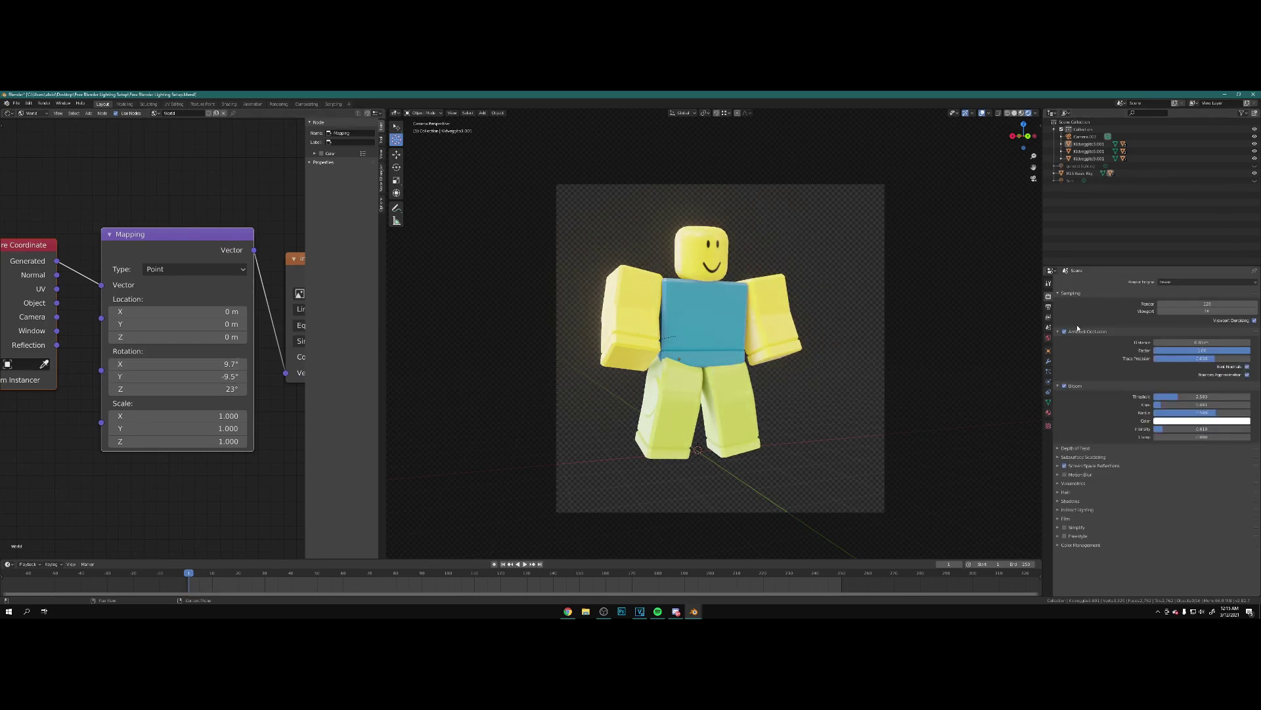
{"action": "left_click", "coordinate": [1071, 545]}
{"action": "left_click", "coordinate": [1071, 544]}
{"action": "left_click", "coordinate": [1069, 519]}
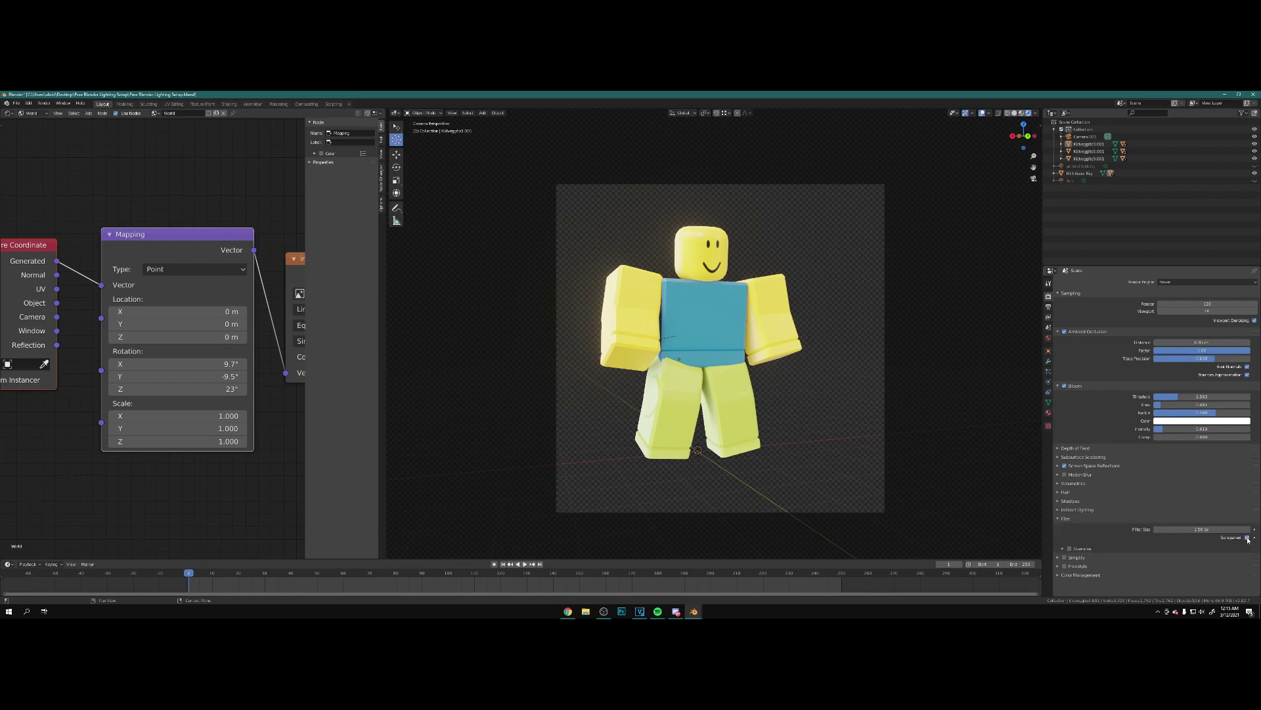
{"action": "left_click", "coordinate": [1248, 538]}
{"action": "mouse_move", "coordinate": [197, 363]}
{"action": "left_mouse_down"}
{"action": "mouse_move", "coordinate": [172, 363]}
{"action": "mouse_move", "coordinate": [193, 363]}
{"action": "mouse_move", "coordinate": [186, 376]}
{"action": "left_mouse_up"}
{"action": "left_click_drag", "start_coordinate": [177, 389], "coordinate": [210, 389]}
{"action": "left_click", "coordinate": [1248, 538]}
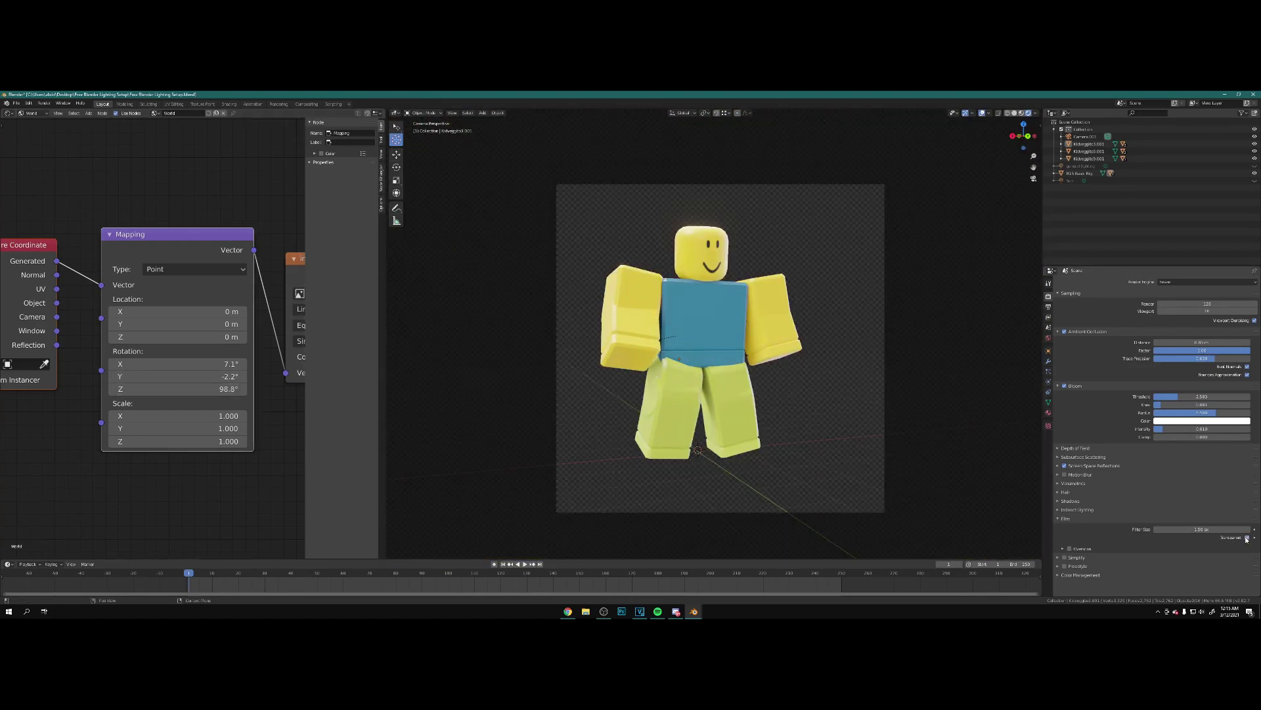
- Set the mapping's Z rotation to 86.1° and maximize the 3D viewport
{"action": "left_click_drag", "start_coordinate": [197, 389], "coordinate": [233, 389]}
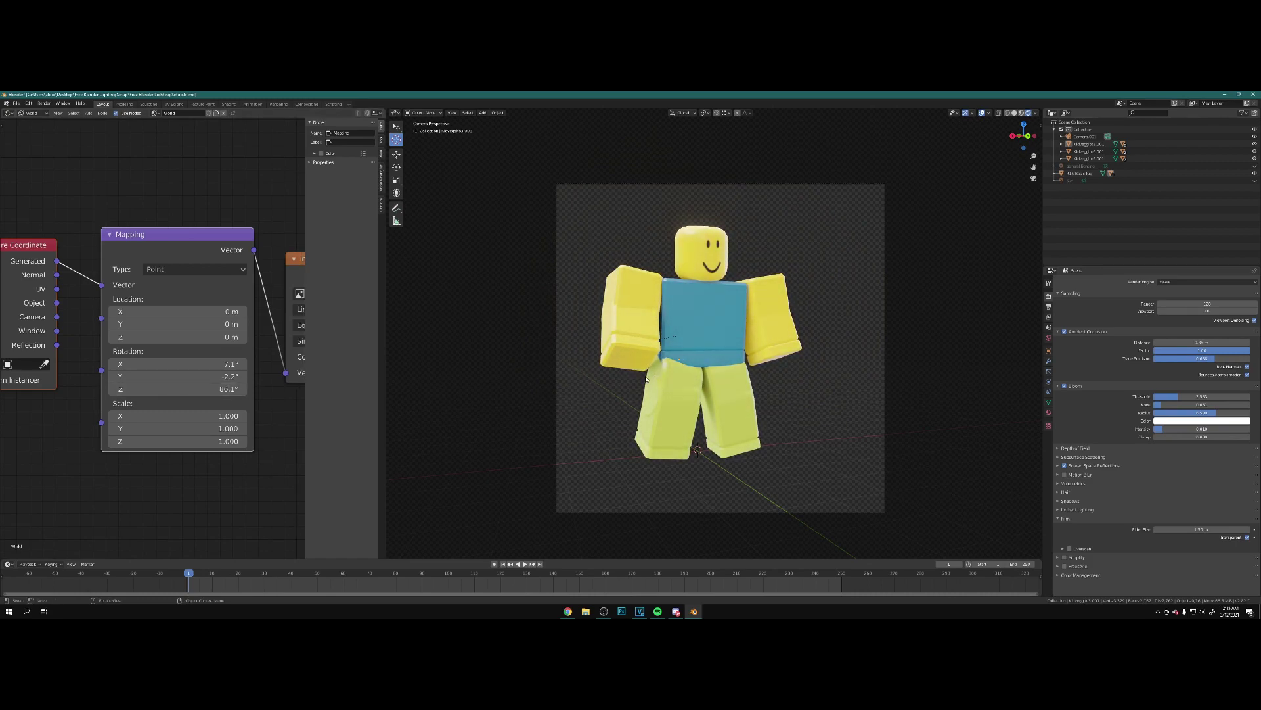
{"action": "left_click", "coordinate": [886, 350]}
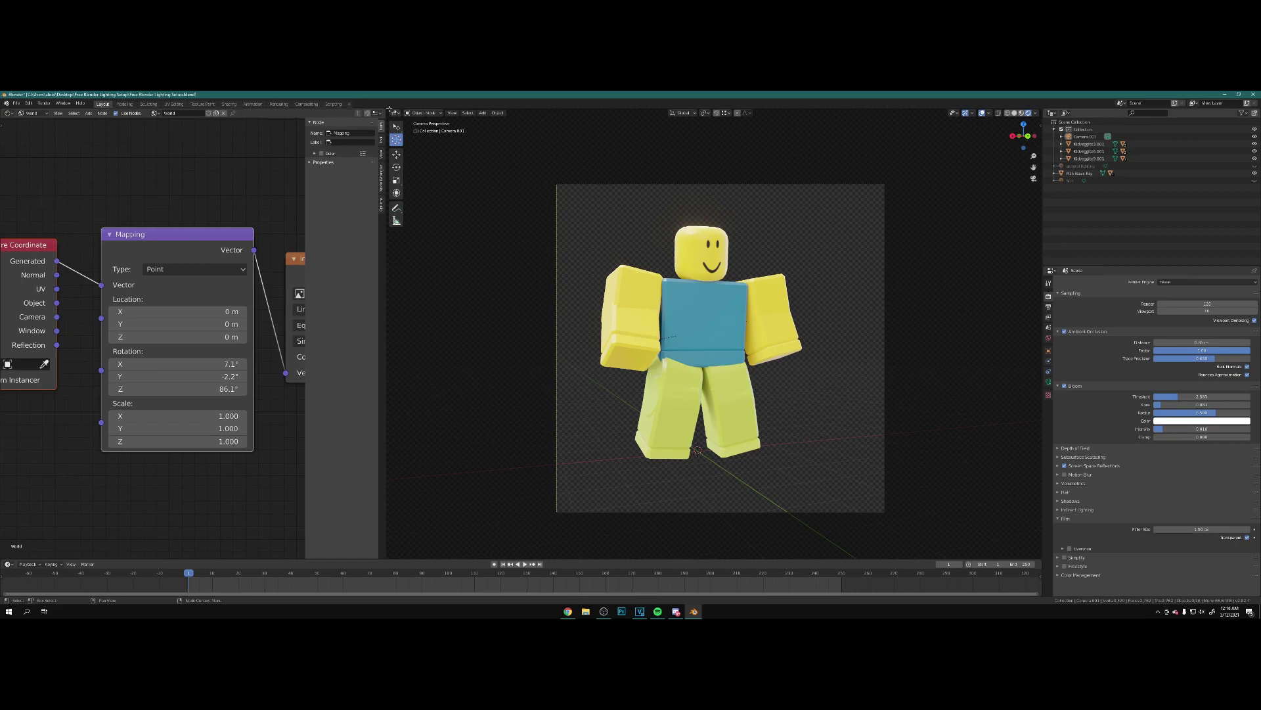
{"action": "key", "text": "ctrl+space"}
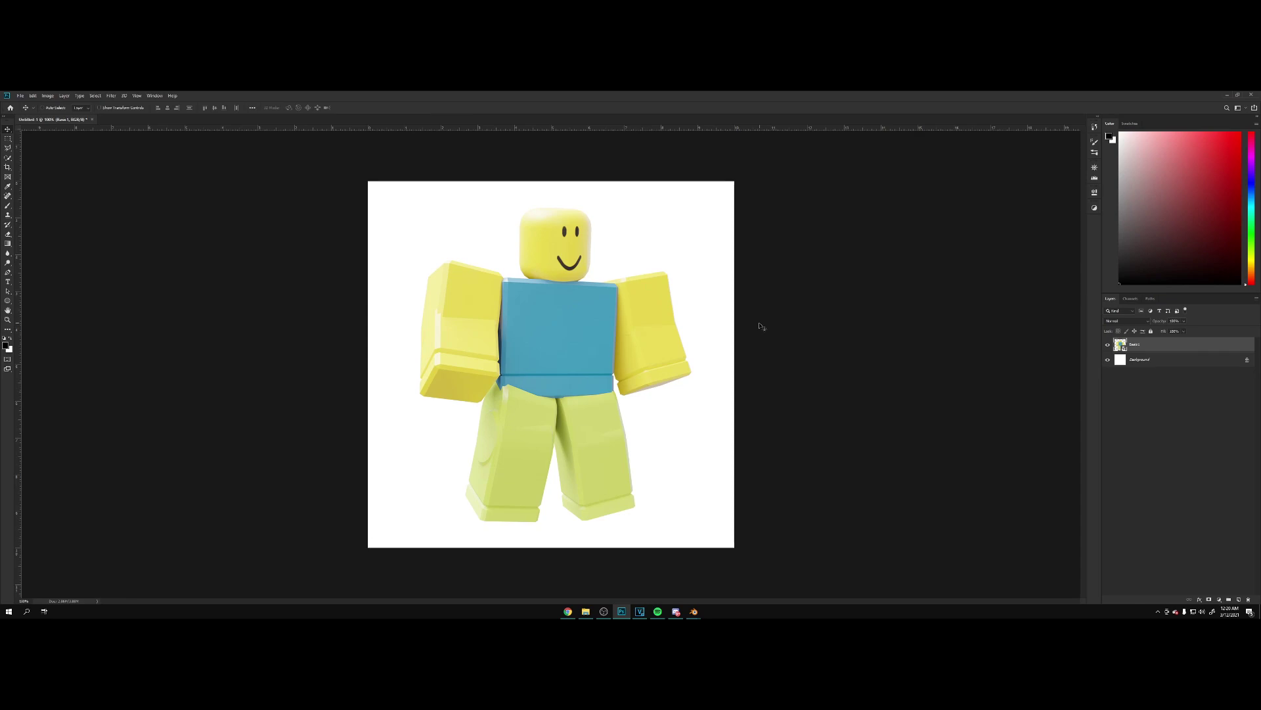
- Switch to Photoshop and convert the locked background under the render into a regular layer with the default settings
{"action": "left_click", "coordinate": [1156, 362]}
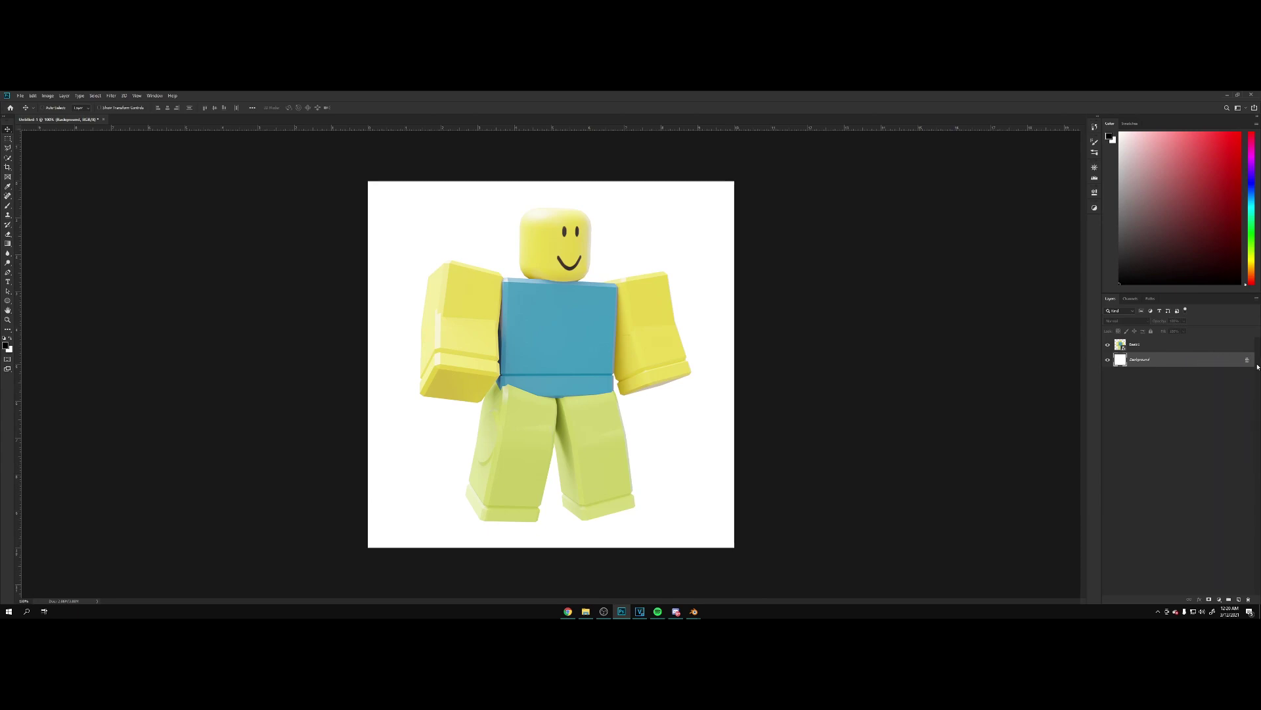
{"action": "double_click", "coordinate": [1225, 362]}
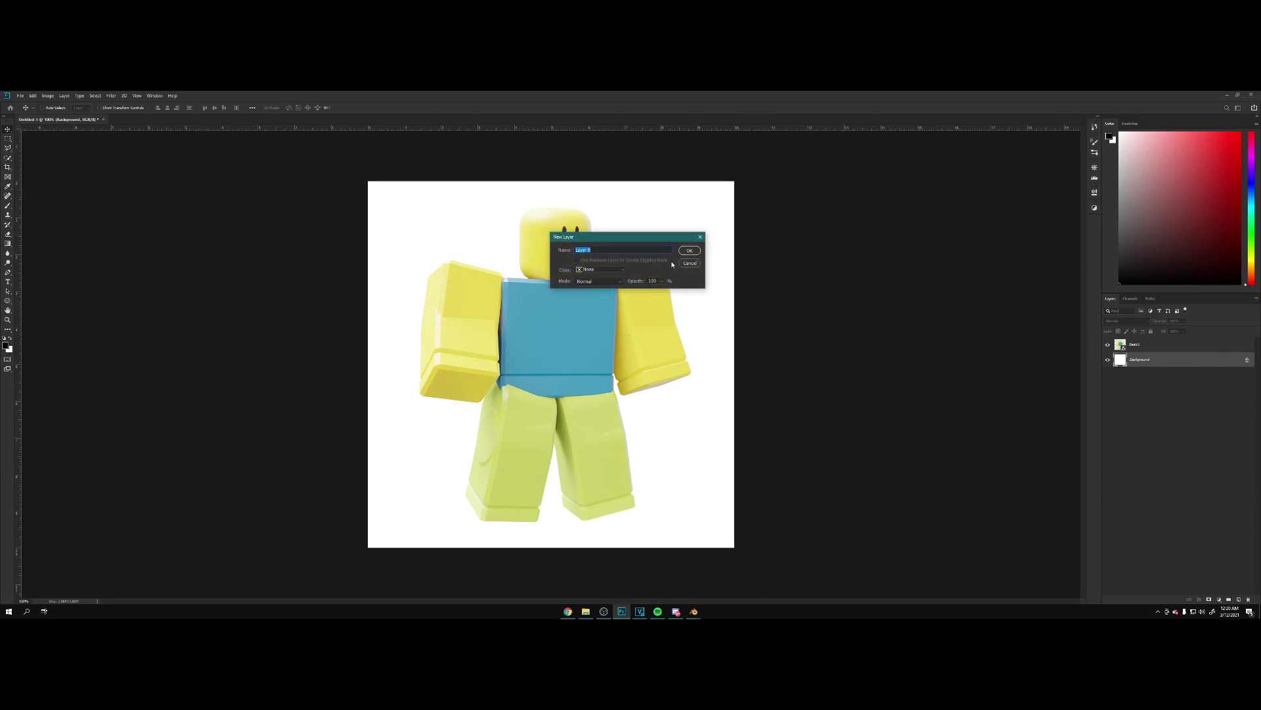
{"action": "left_click", "coordinate": [689, 251]}
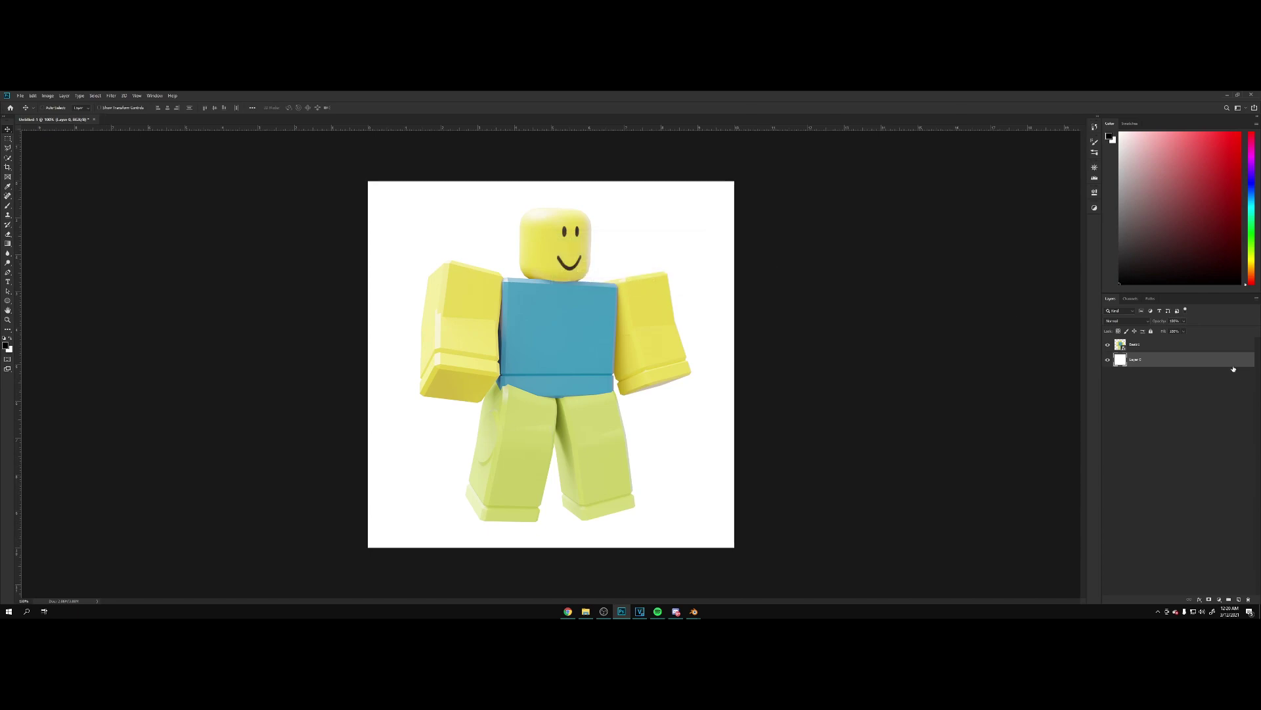
- Apply a dark grey Color Overlay to the background layer beneath the render
{"action": "right_click", "coordinate": [1189, 360]}
{"action": "left_click", "coordinate": [1130, 306]}
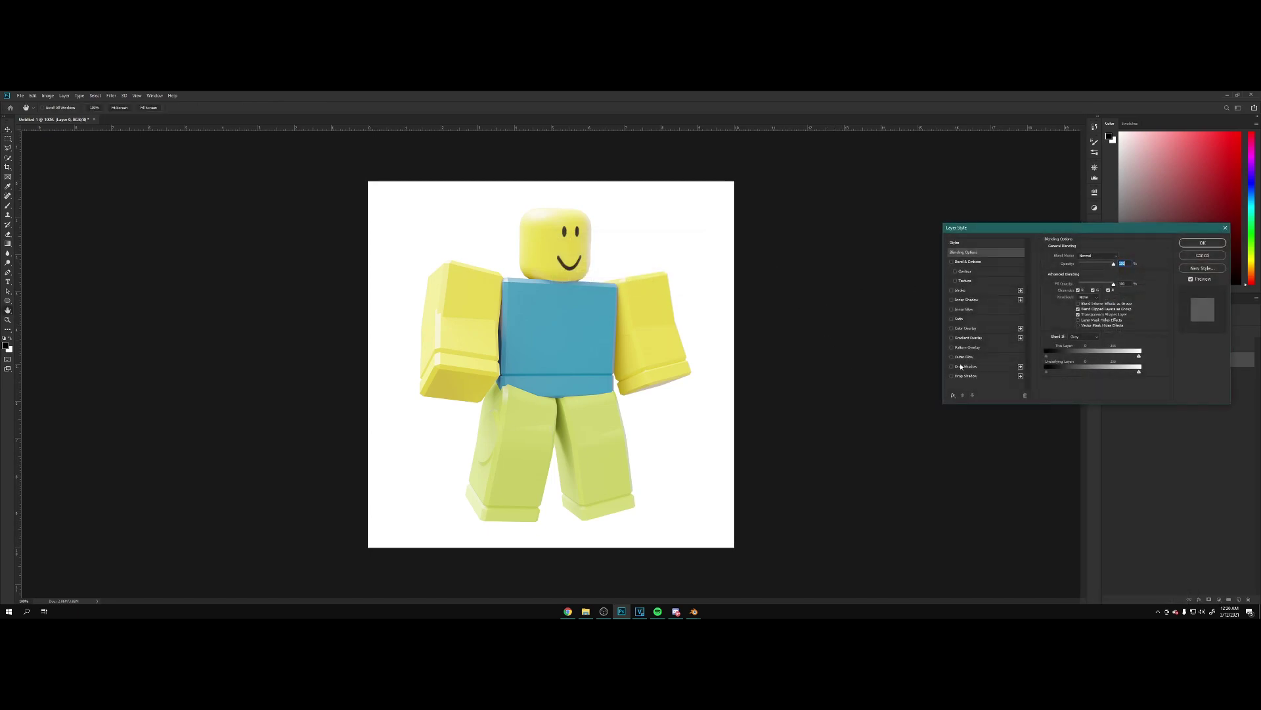
{"action": "left_click", "coordinate": [965, 328]}
{"action": "left_click", "coordinate": [1121, 256]}
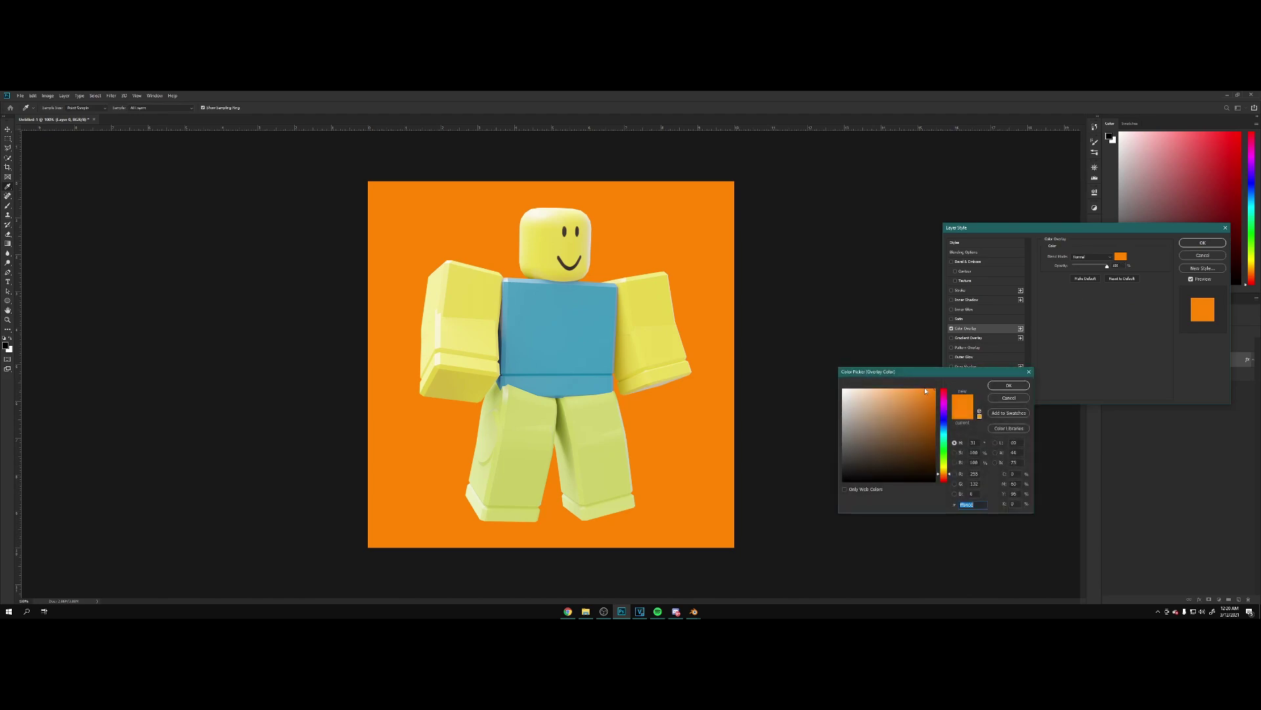
{"action": "left_click", "coordinate": [841, 459]}
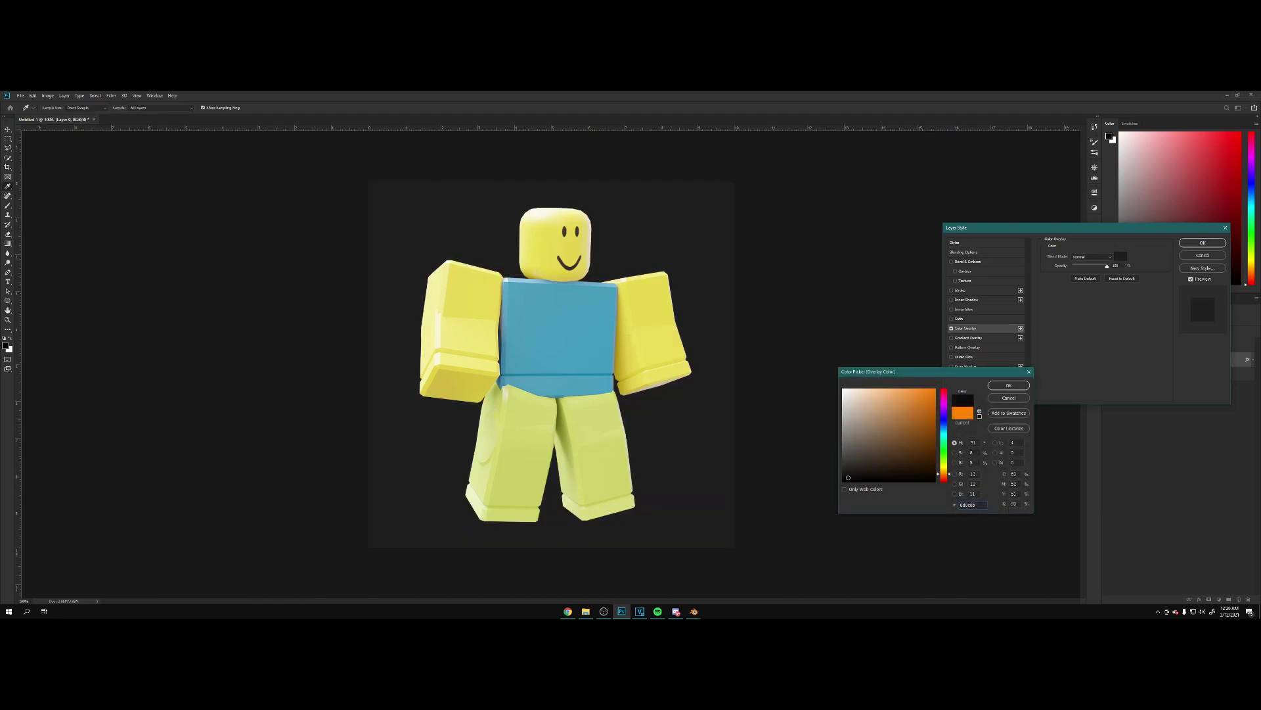
{"action": "mouse_move", "coordinate": [848, 478]}
{"action": "left_mouse_down"}
{"action": "mouse_move", "coordinate": [865, 471]}
{"action": "mouse_move", "coordinate": [851, 471]}
{"action": "left_mouse_up"}
{"action": "left_click", "coordinate": [1007, 385]}
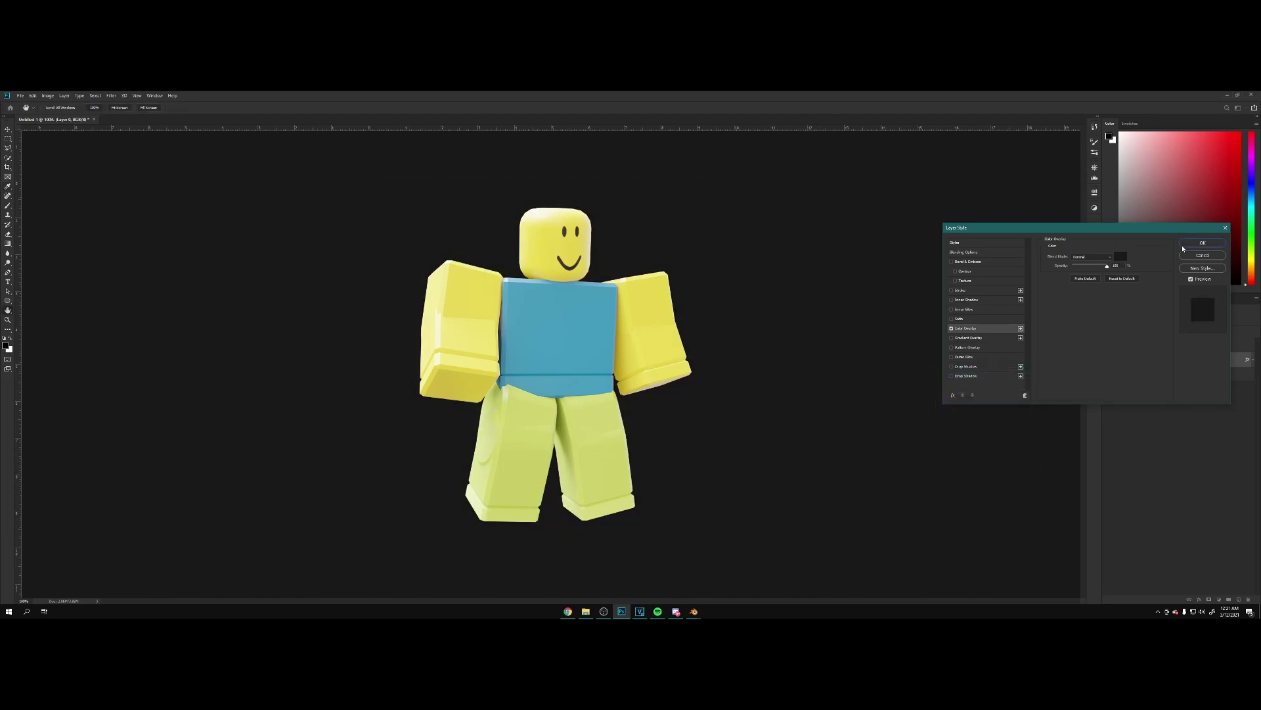
{"action": "left_click", "coordinate": [1203, 243]}
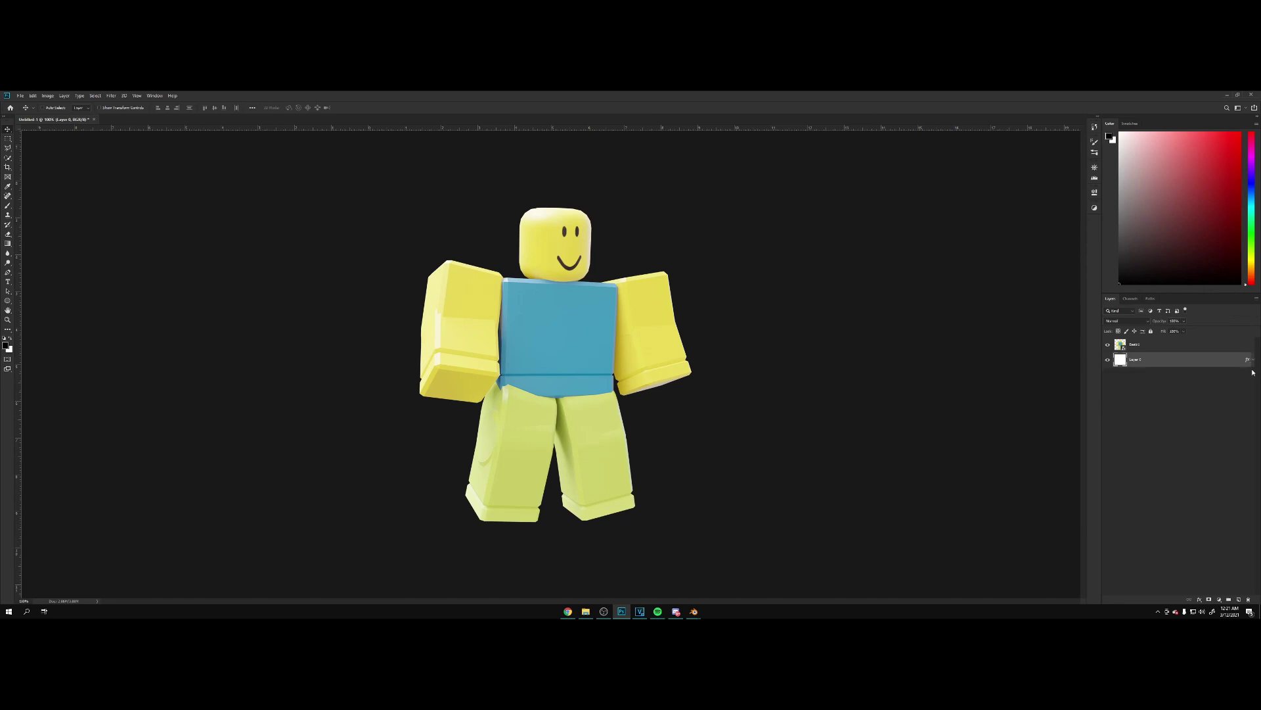
- Add a new layer between the background and the render, and choose a warm yellow-orange foreground colour
{"action": "left_click", "coordinate": [1239, 600]}
{"action": "left_click", "coordinate": [6, 344]}
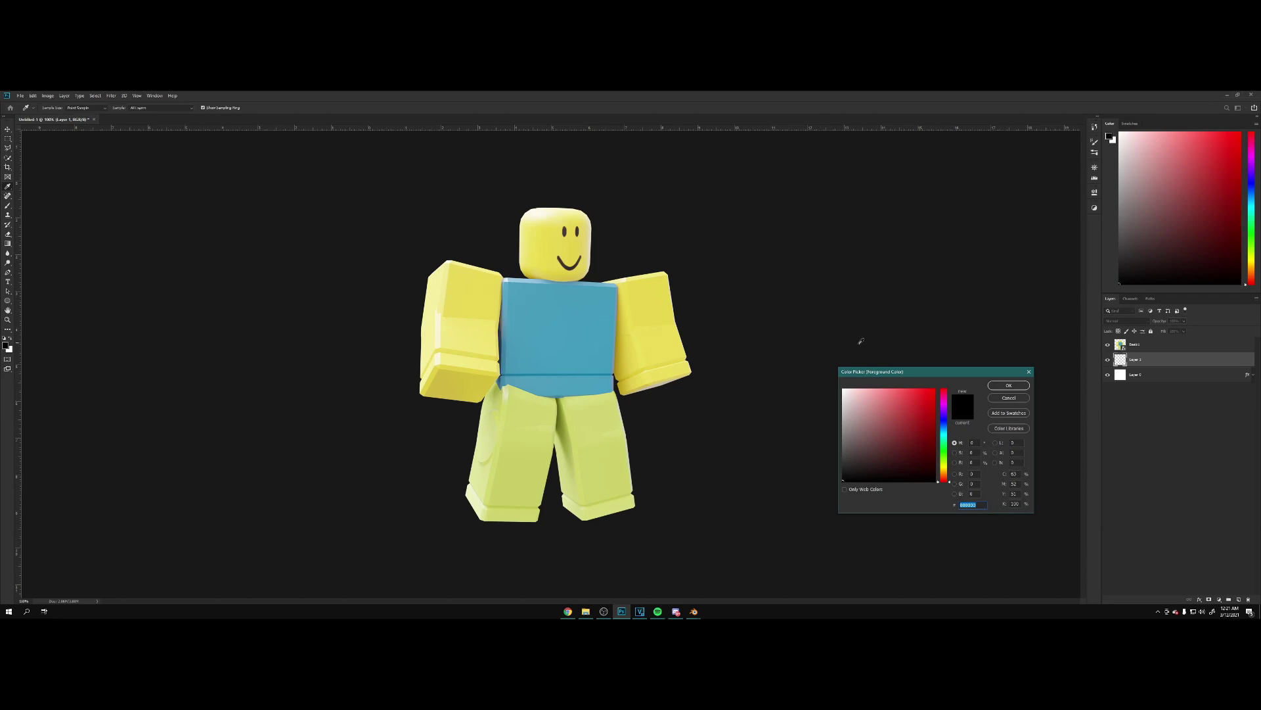
{"action": "left_click", "coordinate": [946, 473]}
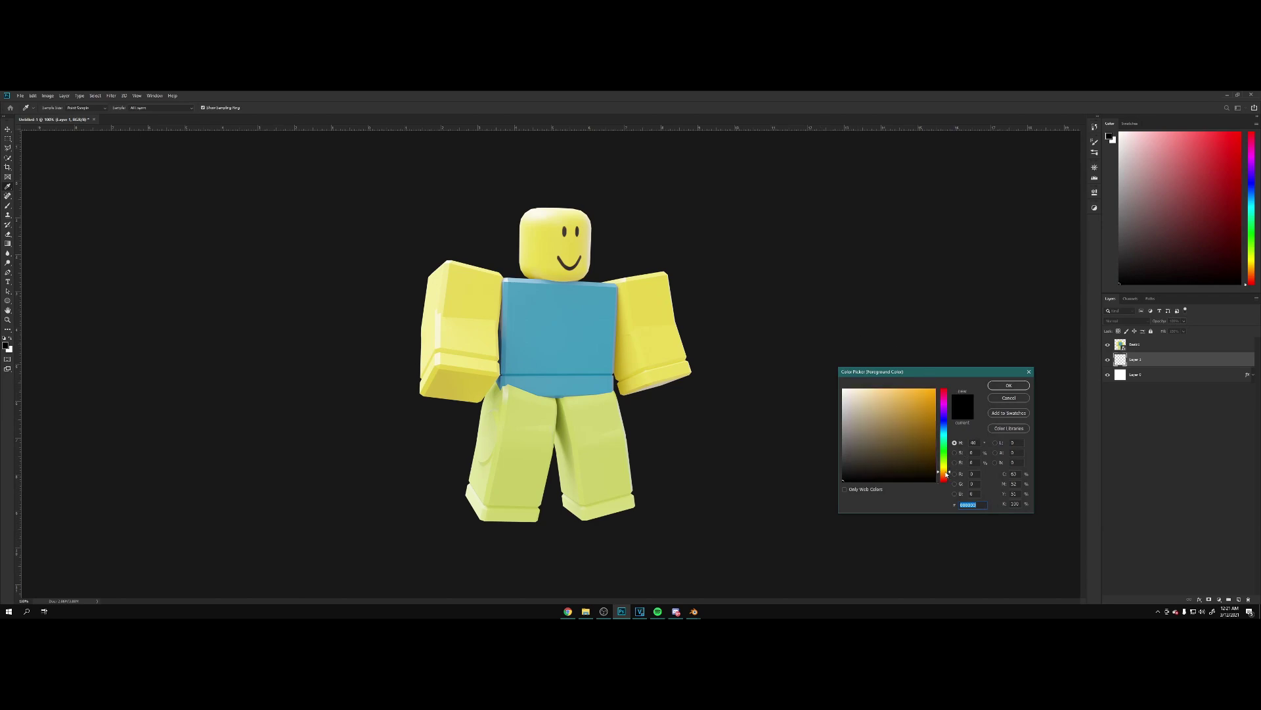
{"action": "left_click", "coordinate": [894, 441]}
{"action": "left_click", "coordinate": [1009, 385]}
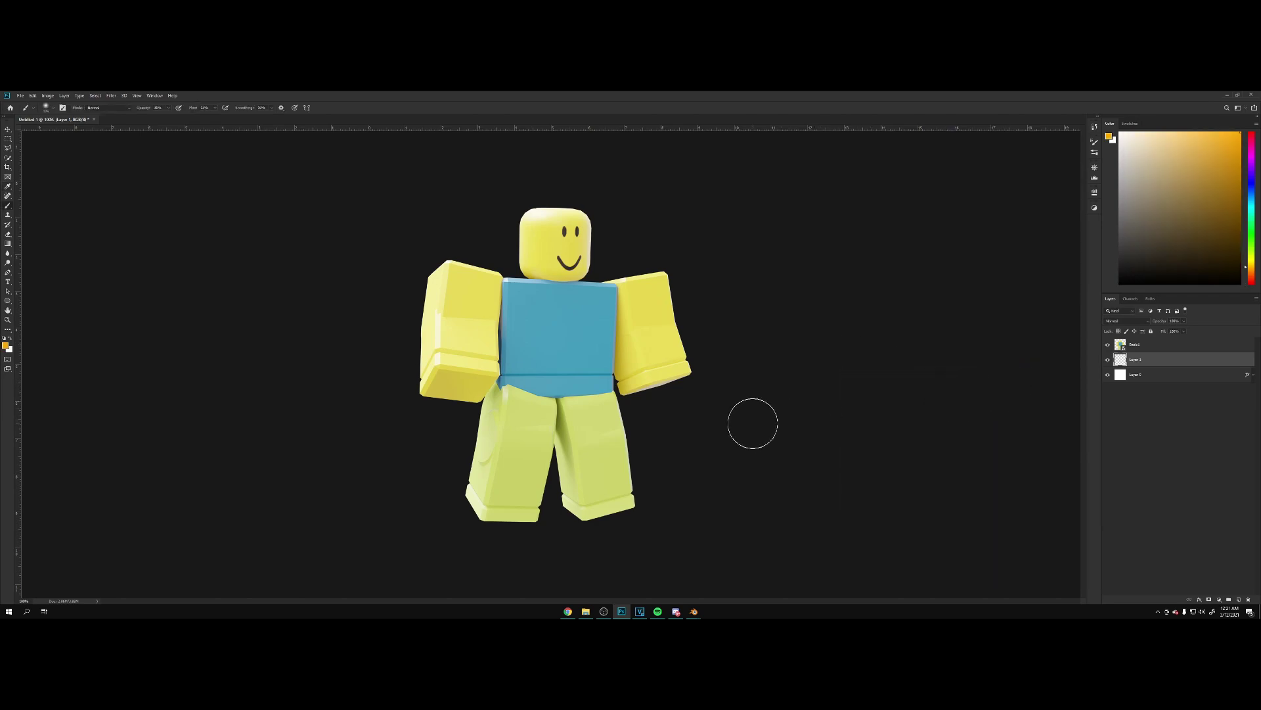
- Enlarge the soft brush to a very large size at 0% hardness and raise its flow slightly
{"action": "key", "text": "bracketright"}
{"action": "key", "text": "bracketright"}
{"action": "key", "text": "bracketright"}
{"action": "key", "text": "bracketright"}
{"action": "key", "text": "bracketright"}
{"action": "key", "text": "bracketright"}
{"action": "key", "text": "bracketright"}
{"action": "key", "text": "bracketright"}
{"action": "key", "text": "bracketright"}
{"action": "key", "text": "bracketright"}
{"action": "key", "text": "bracketright"}
{"action": "key", "text": "bracketright"}
{"action": "key", "text": "bracketright"}
{"action": "key", "text": "bracketright"}
{"action": "left_click", "coordinate": [47, 108]}
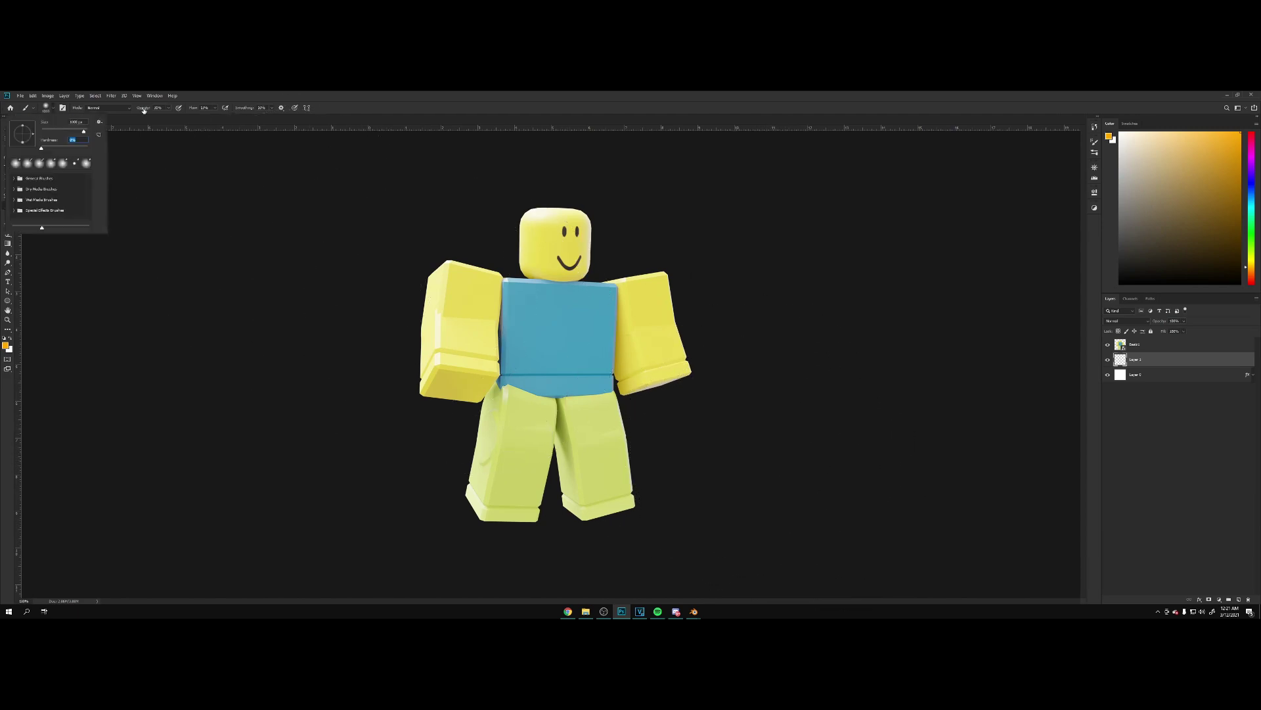
{"action": "left_click", "coordinate": [194, 110]}
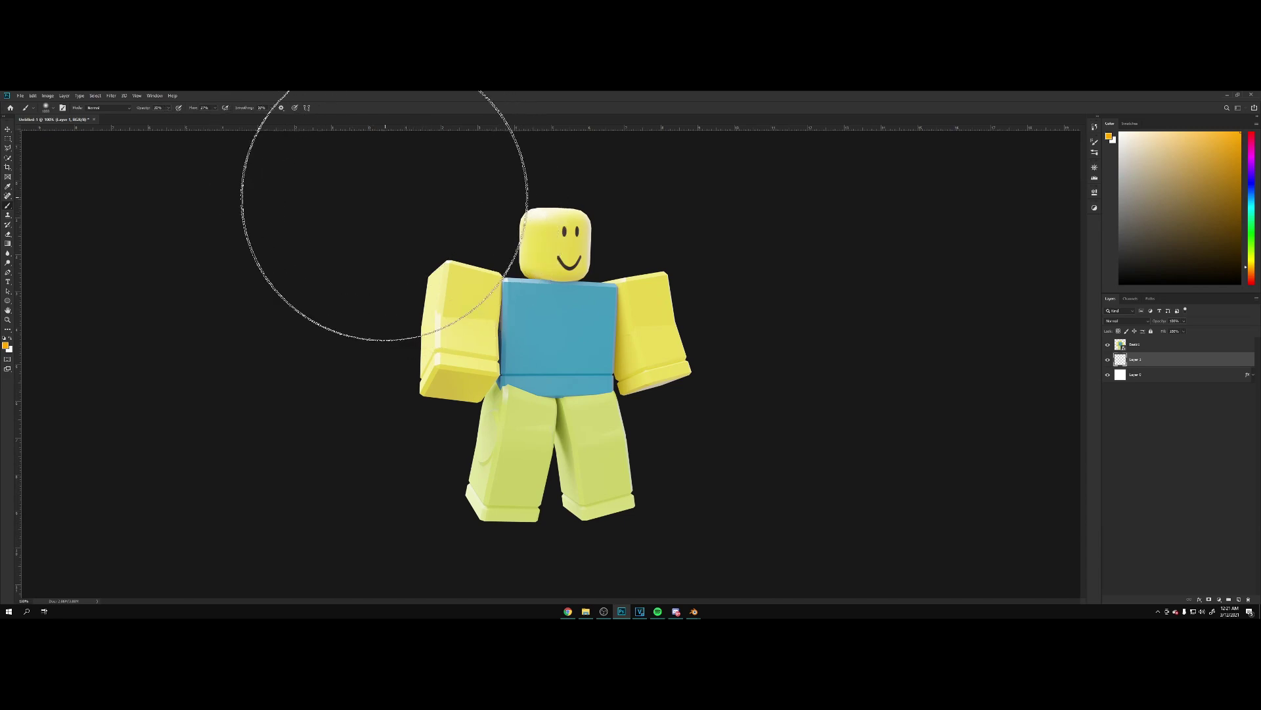
- Paint a large soft orange glow in the canvas's upper-left corner and a cyan one in its lower-right corner
{"action": "left_click", "coordinate": [342, 201]}
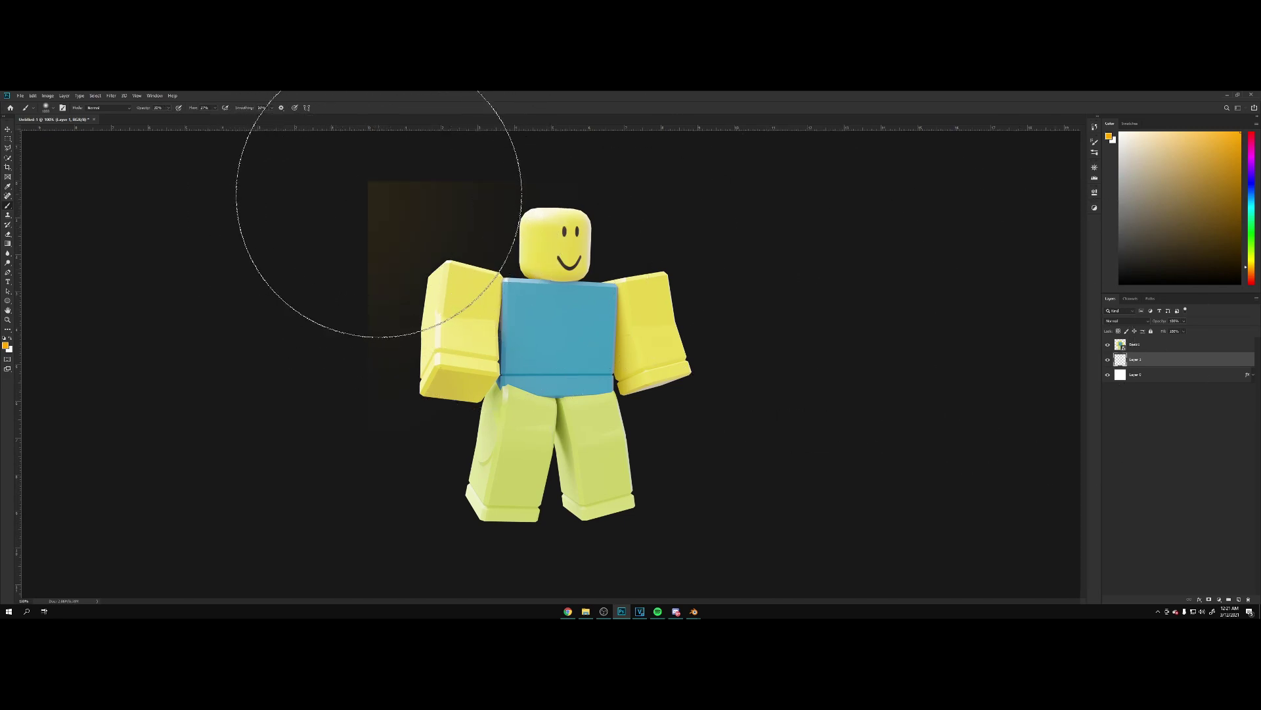
{"action": "key", "text": "ctrl+z"}
{"action": "key", "text": "bracketright"}
{"action": "key", "text": "bracketright"}
{"action": "key", "text": "bracketright"}
{"action": "left_click", "coordinate": [367, 168]}
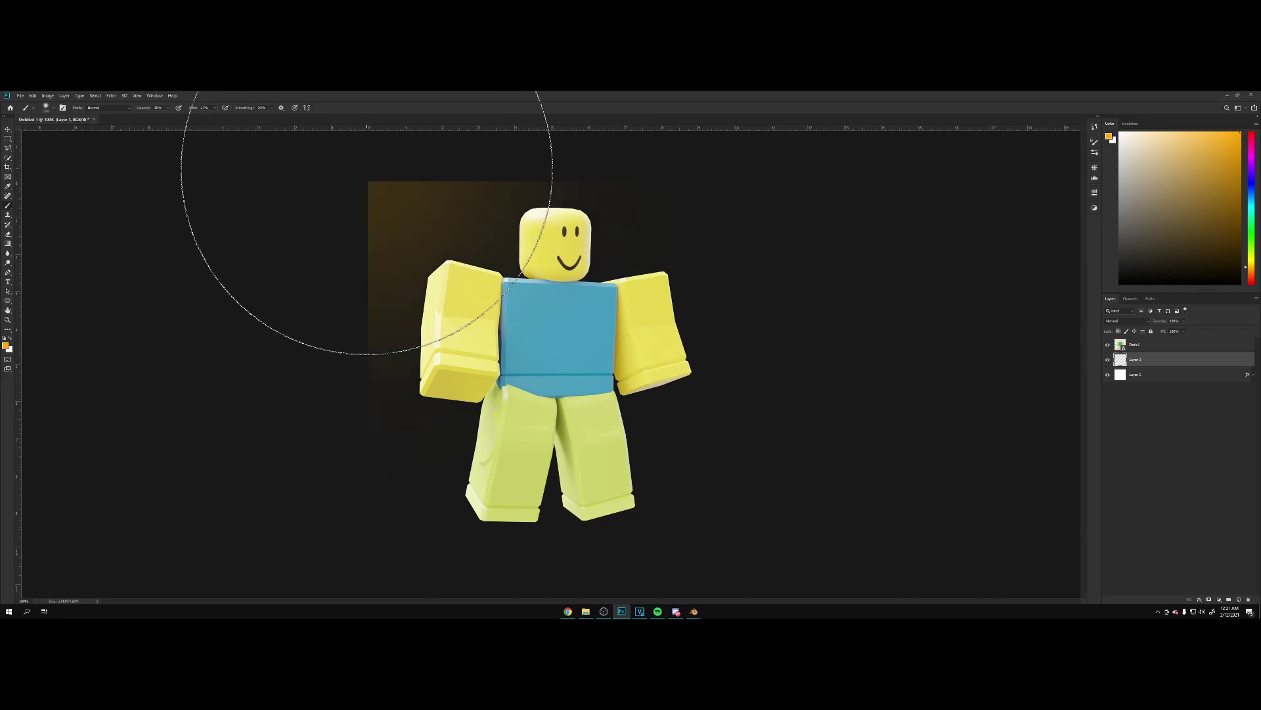
{"action": "key", "text": "bracketleft"}
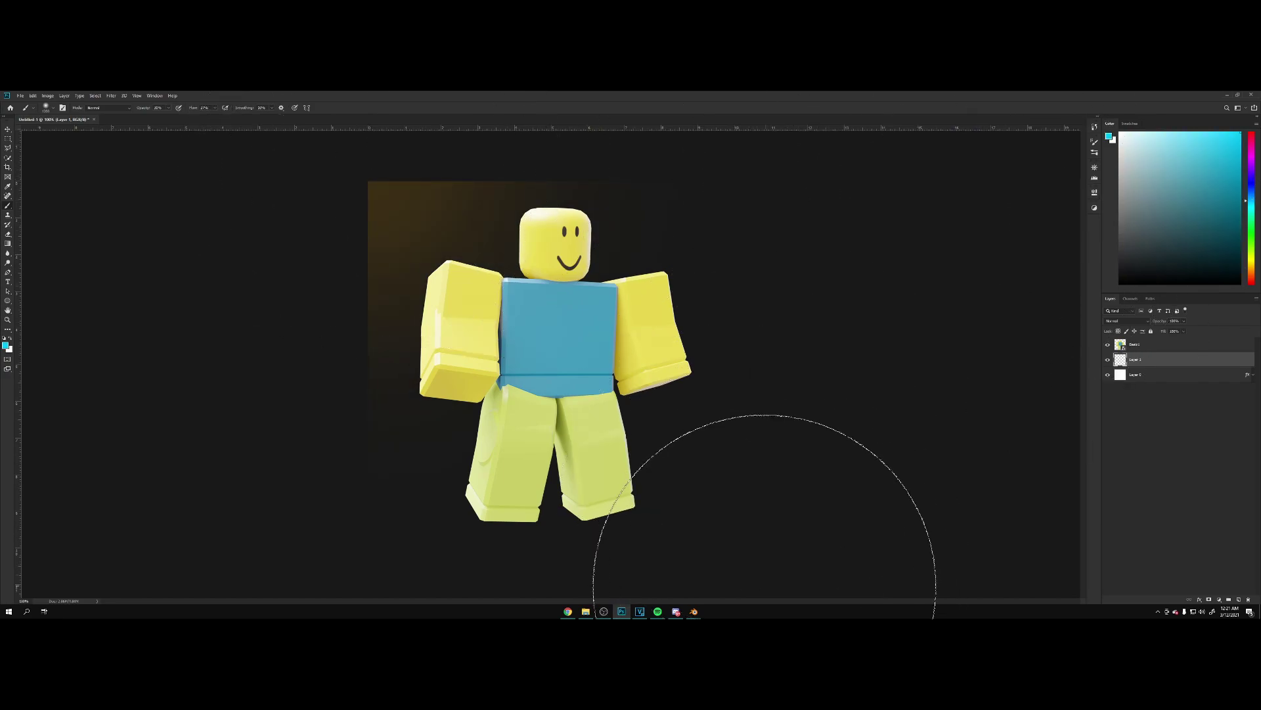
{"action": "left_click", "coordinate": [761, 583]}
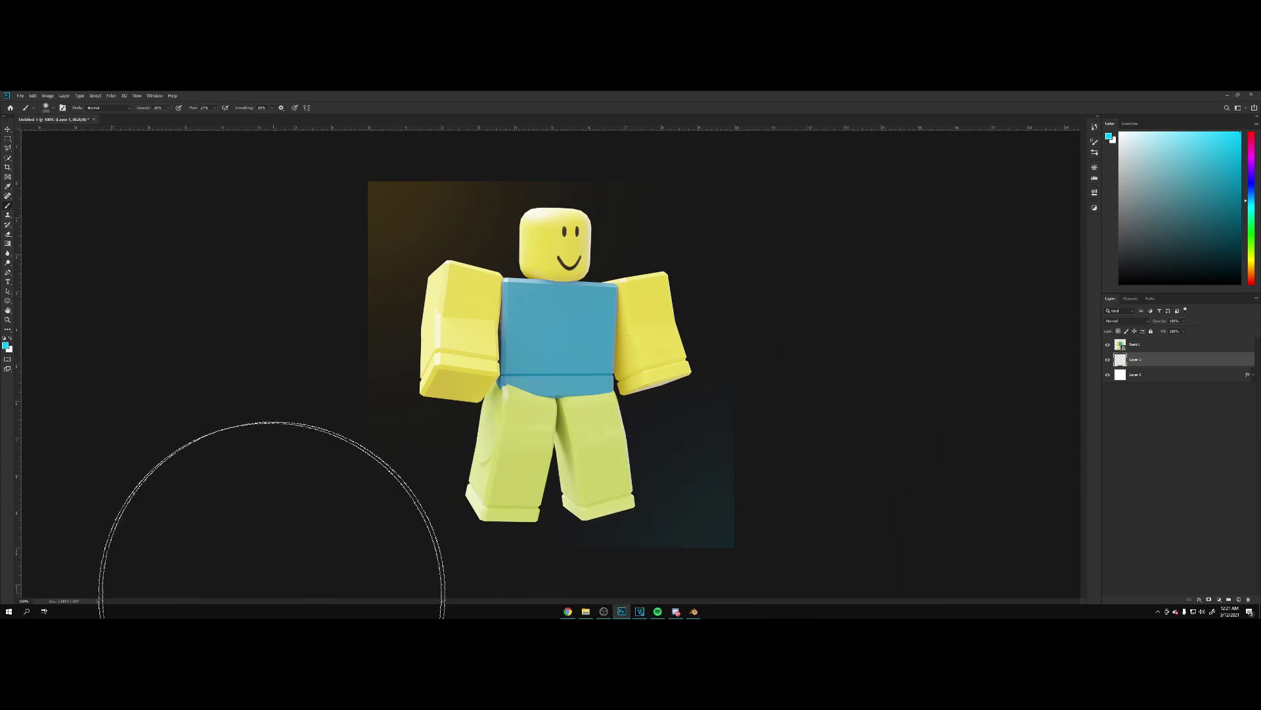
- Try a stronger cyan stroke with a smaller brush along the lower right edge of the canvas, and undo it
{"action": "key", "text": "bracketleft"}
{"action": "key", "text": "bracketleft"}
{"action": "key", "text": "bracketleft"}
{"action": "key", "text": "bracketleft"}
{"action": "key", "text": "bracketleft"}
{"action": "key", "text": "bracketleft"}
{"action": "key", "text": "bracketleft"}
{"action": "key", "text": "bracketleft"}
{"action": "key", "text": "bracketleft"}
{"action": "key", "text": "bracketleft"}
{"action": "key", "text": "bracketleft"}
{"action": "key", "text": "bracketleft"}
{"action": "key", "text": "bracketleft"}
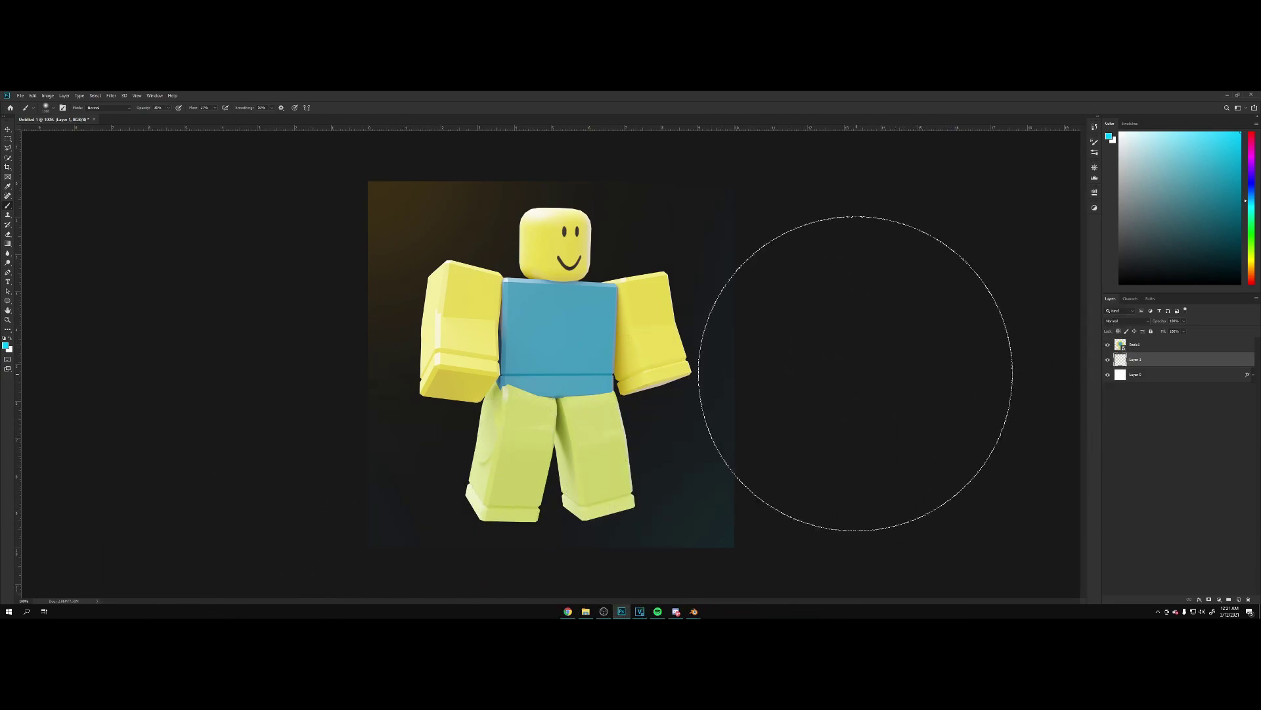
{"action": "left_click_drag", "start_coordinate": [750, 420], "coordinate": [734, 502]}
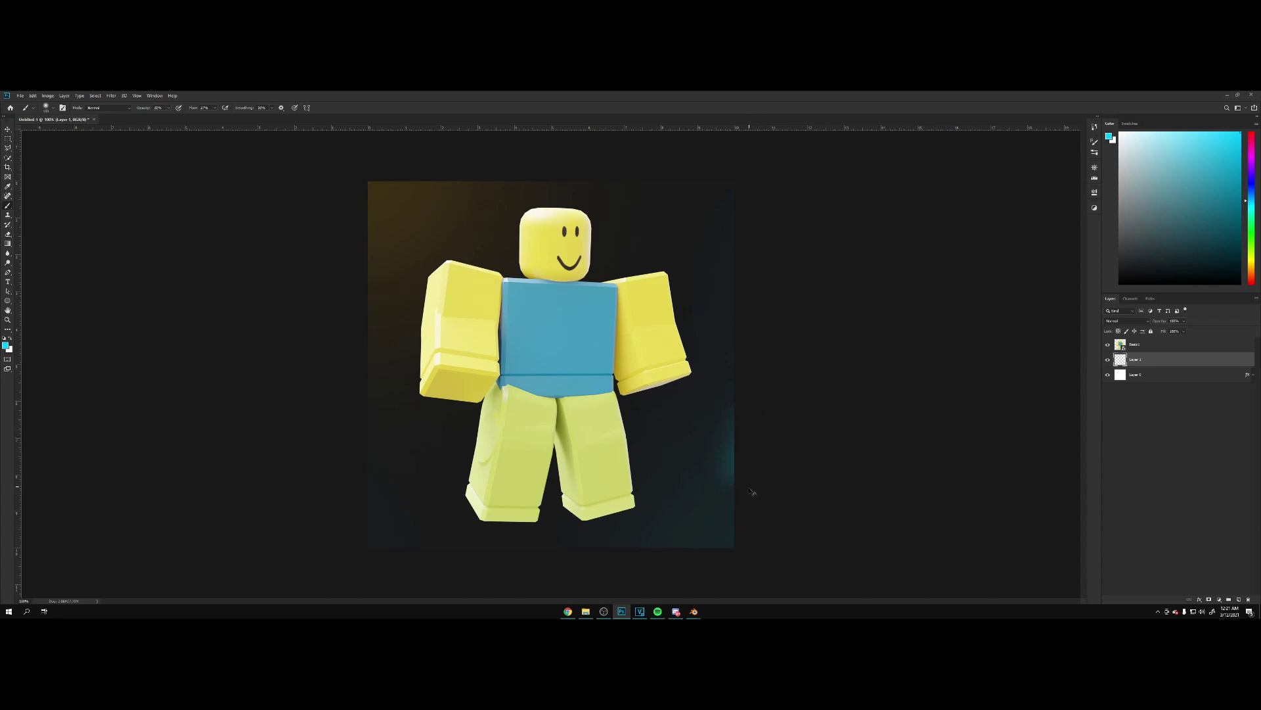
{"action": "key", "text": "ctrl+z"}
- Brighten the canvas's lower-right corner with cyan dabs from a smaller soft brush
{"action": "key", "text": "bracketright"}
{"action": "key", "text": "bracketright"}
{"action": "key", "text": "bracketright"}
{"action": "key", "text": "bracketright"}
{"action": "key", "text": "bracketright"}
{"action": "key", "text": "bracketright"}
{"action": "key", "text": "bracketleft"}
{"action": "key", "text": "bracketleft"}
{"action": "key", "text": "bracketleft"}
{"action": "key", "text": "bracketleft"}
{"action": "left_click", "coordinate": [738, 569]}
{"action": "key", "text": "bracketright"}
{"action": "key", "text": "bracketright"}
{"action": "key", "text": "bracketright"}
{"action": "key", "text": "bracketright"}
{"action": "key", "text": "bracketright"}
{"action": "key", "text": "bracketright"}
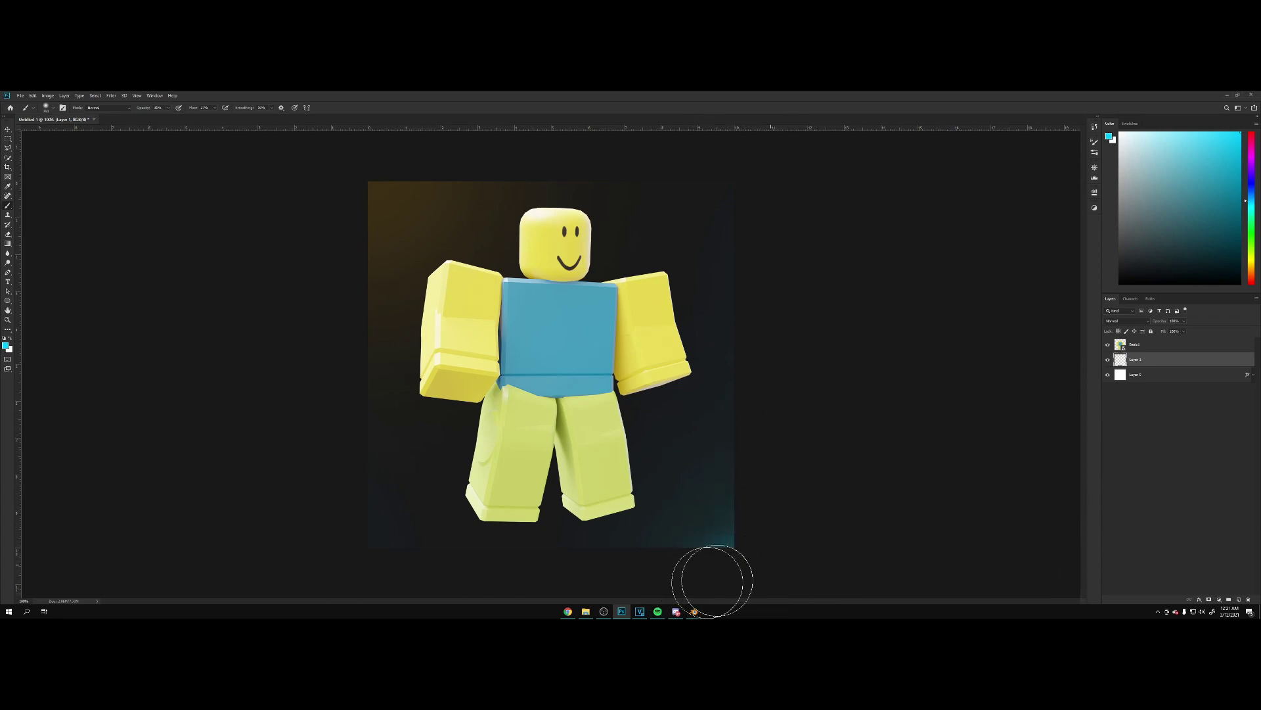
{"action": "key", "text": "v"}
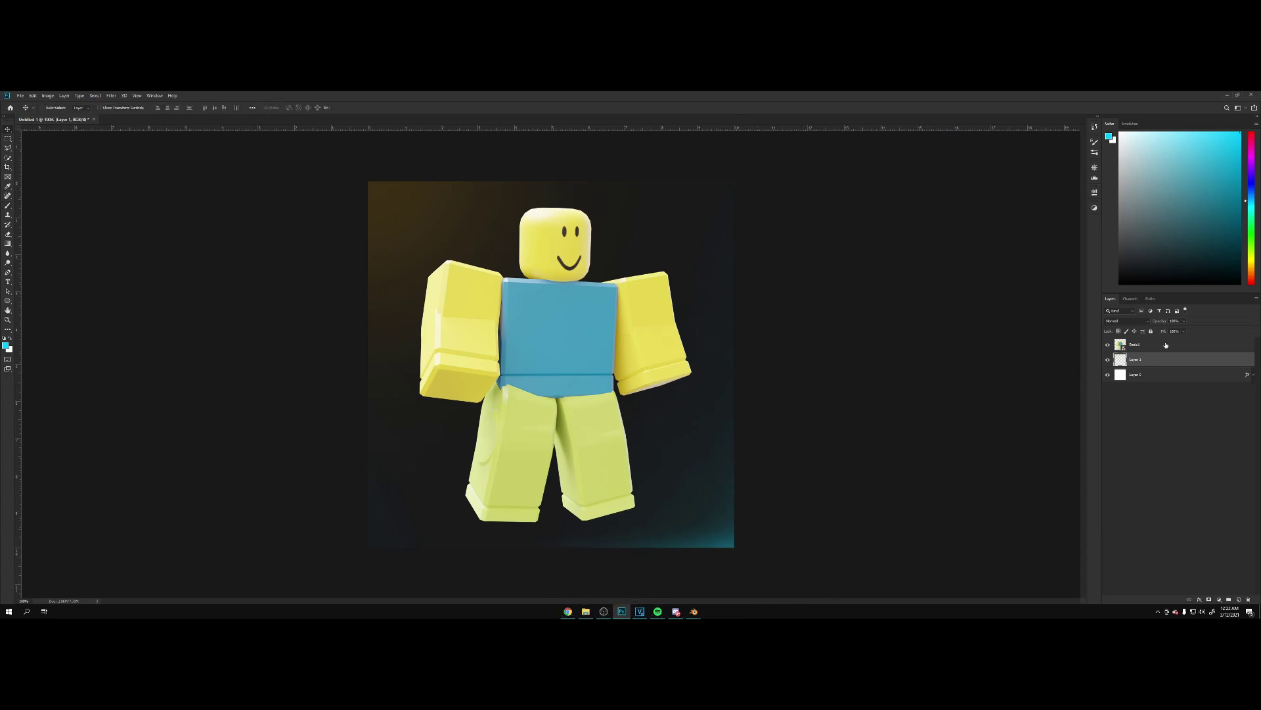
- Add an Exposure adjustment layer above the character render and clip it to the render
{"action": "left_click", "coordinate": [1166, 345]}
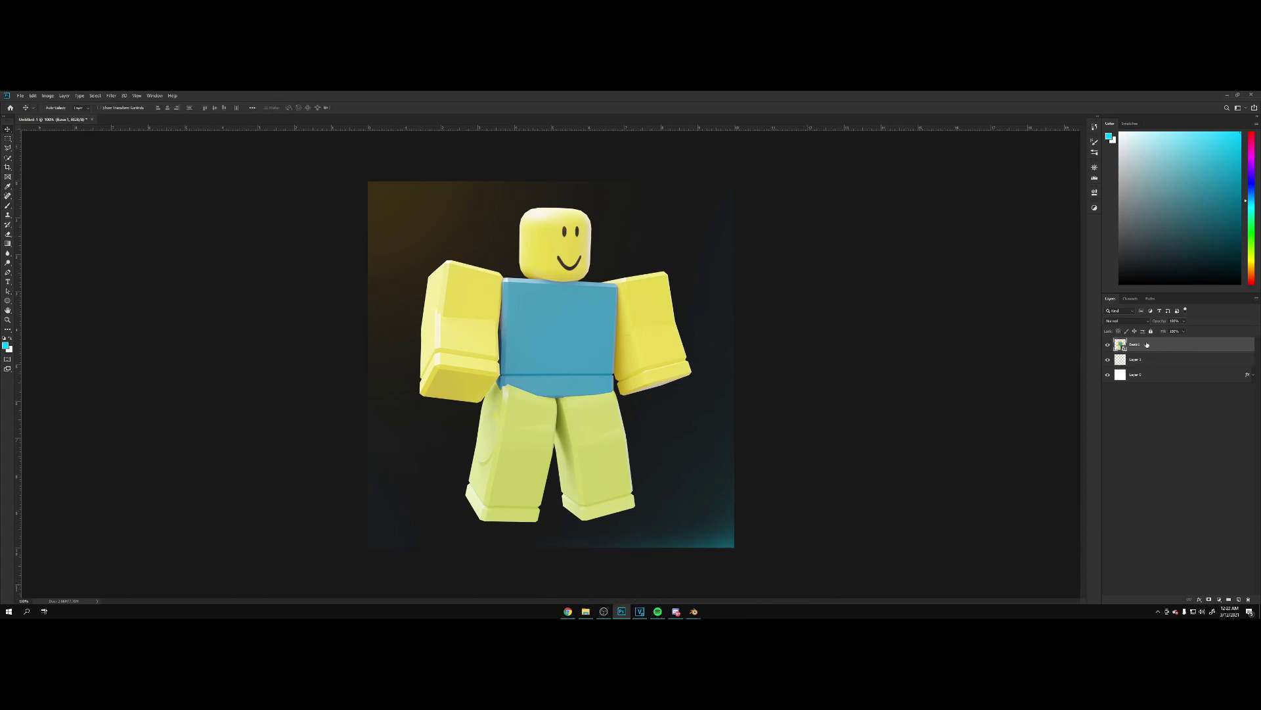
{"action": "left_click", "coordinate": [1219, 599]}
{"action": "left_click", "coordinate": [1178, 397]}
{"action": "left_click", "coordinate": [1219, 599]}
{"action": "left_click", "coordinate": [1228, 512]}
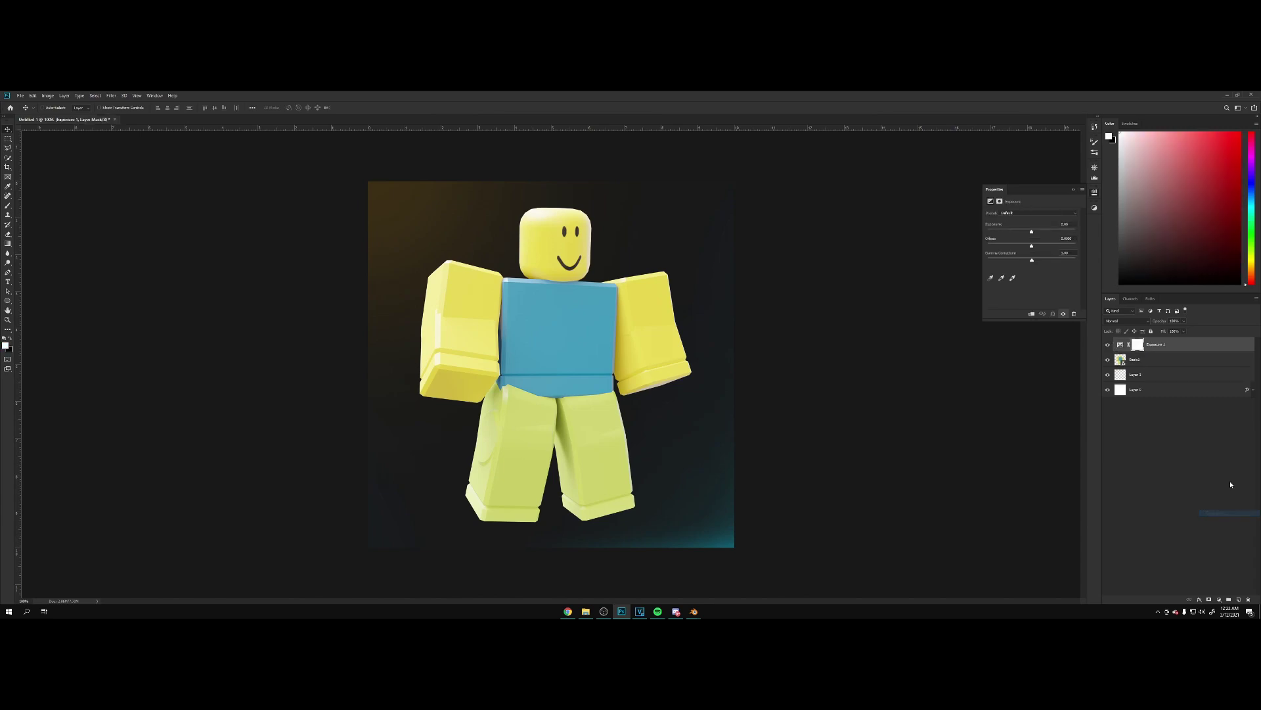
{"action": "right_click", "coordinate": [1187, 347]}
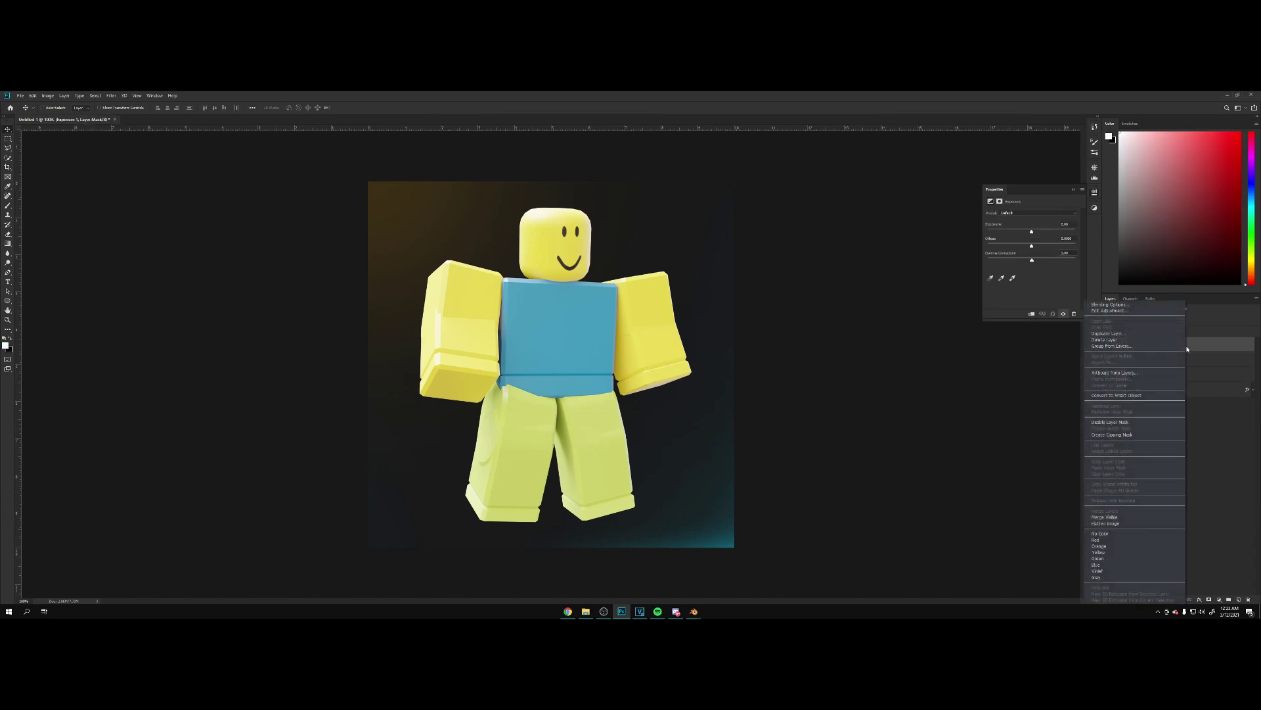
{"action": "left_click", "coordinate": [1117, 435]}
- Lower the adjustment's exposure until the character is strongly darkened, and close the adjustment settings
{"action": "left_click_drag", "start_coordinate": [1031, 232], "coordinate": [1006, 230]}
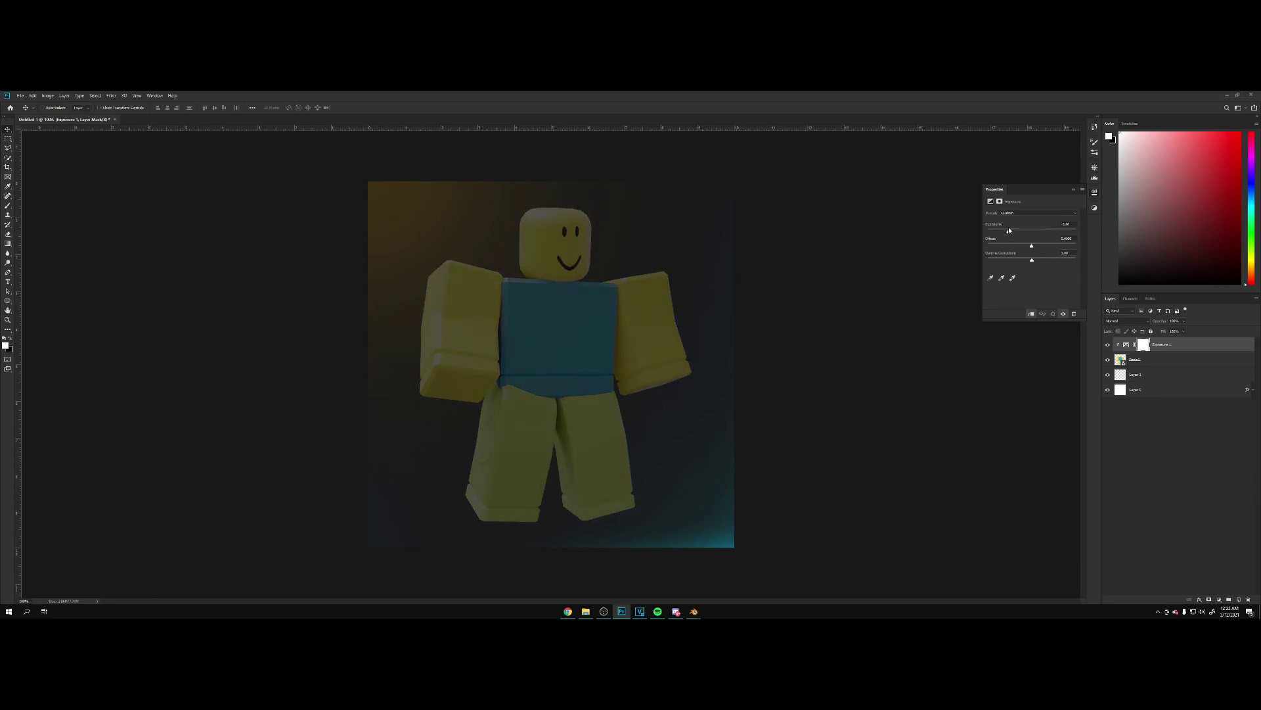
{"action": "left_click_drag", "start_coordinate": [1008, 231], "coordinate": [1012, 231]}
{"action": "left_click_drag", "start_coordinate": [1011, 231], "coordinate": [1012, 232]}
{"action": "left_click", "coordinate": [1073, 190]}
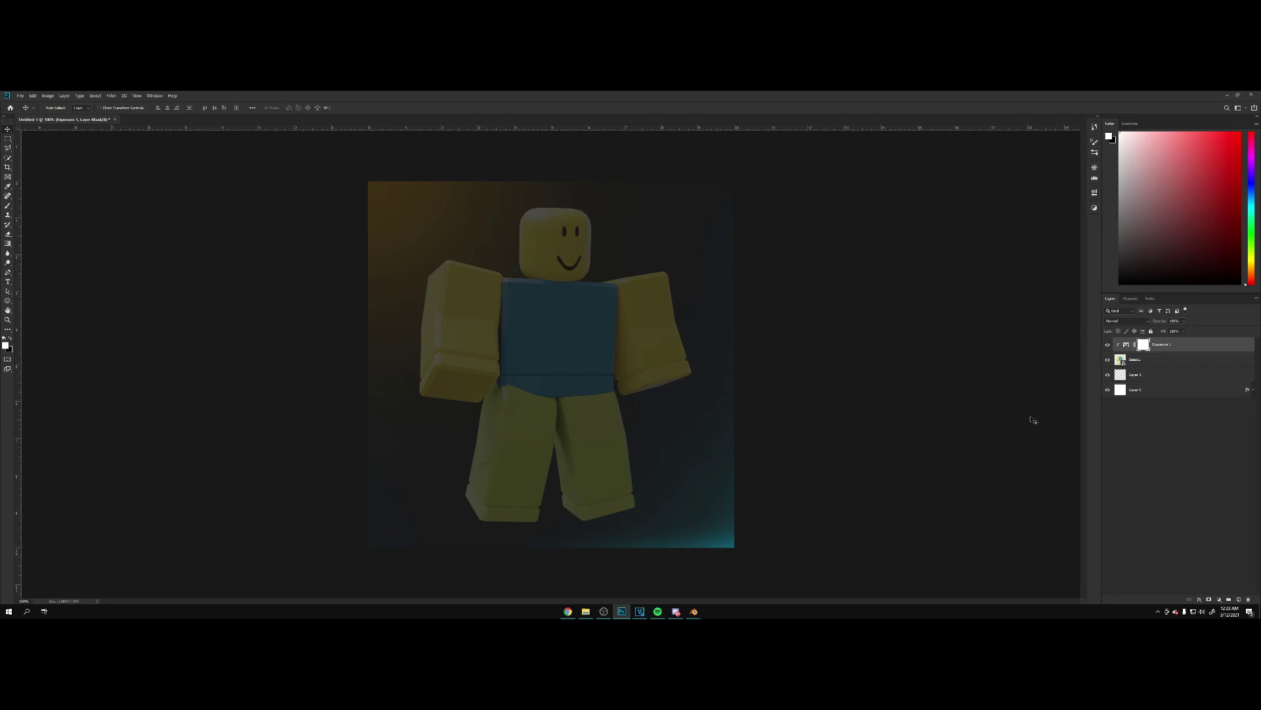
- Add a new layer clipped above the exposure adjustment and set its blend mode to Linear Dodge (Add)
{"action": "left_click", "coordinate": [1239, 600]}
{"action": "right_click", "coordinate": [1174, 343]}
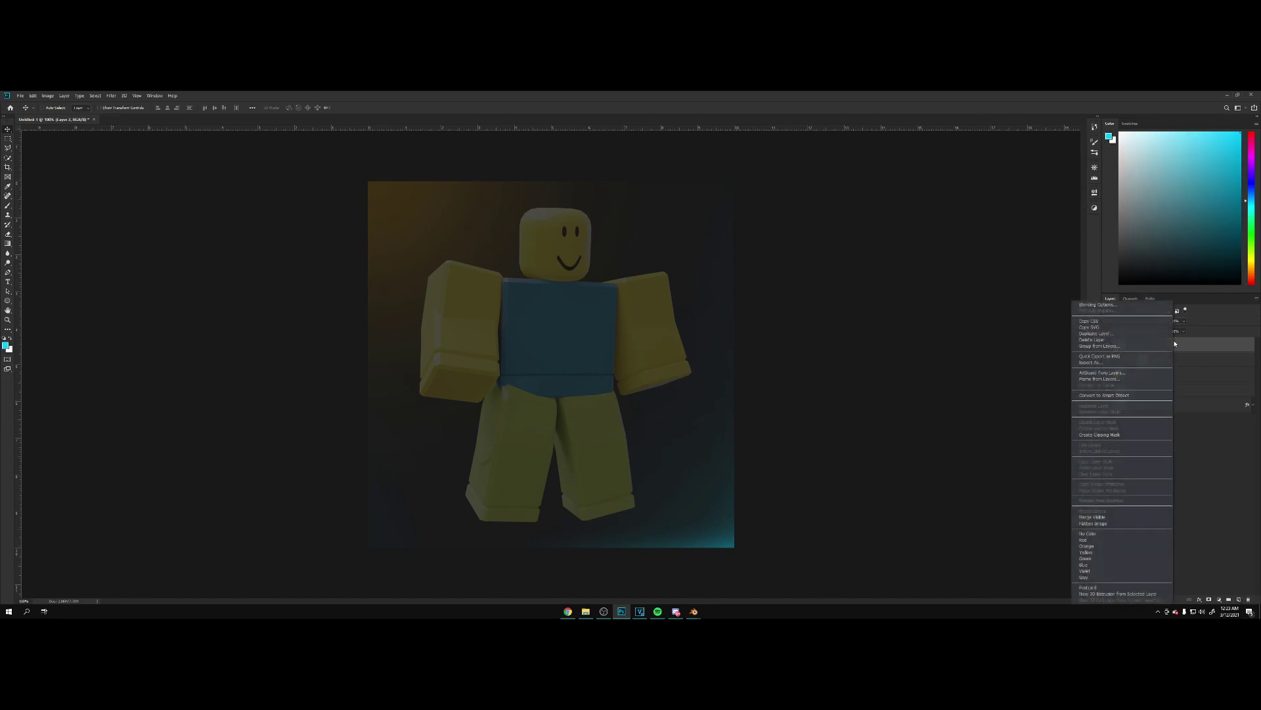
{"action": "left_click", "coordinate": [1107, 434]}
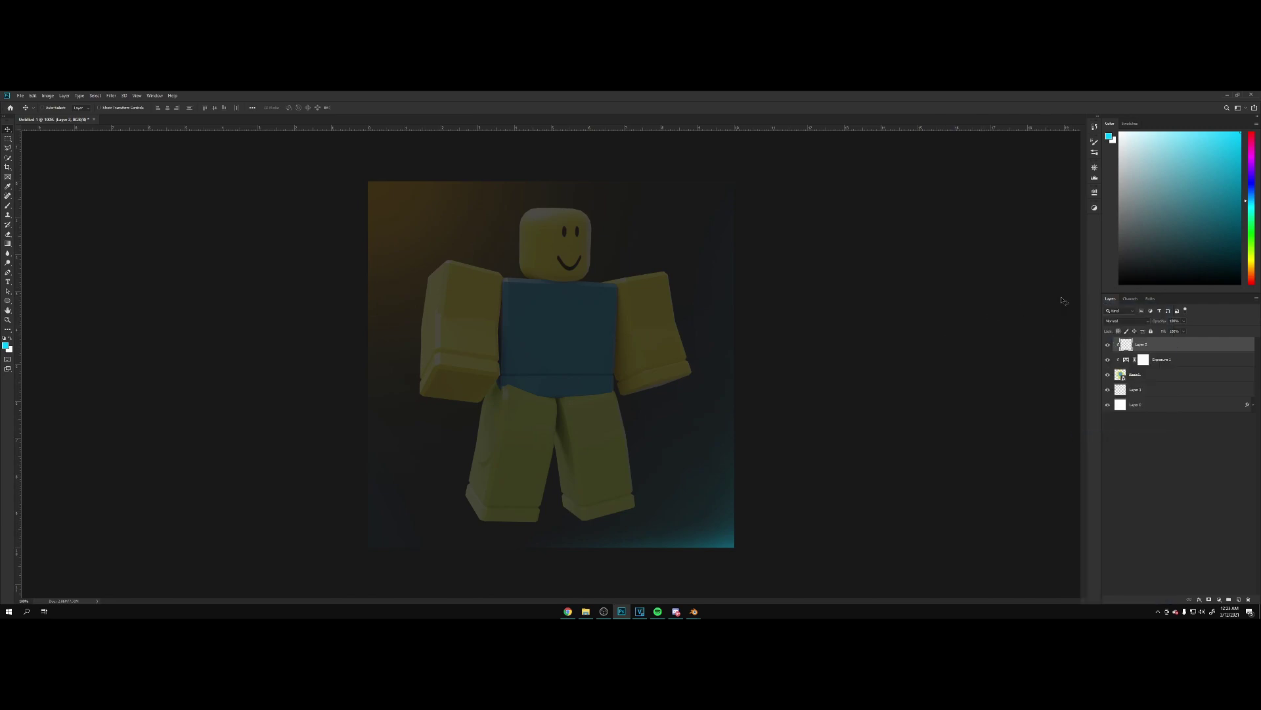
{"action": "left_click", "coordinate": [1125, 322]}
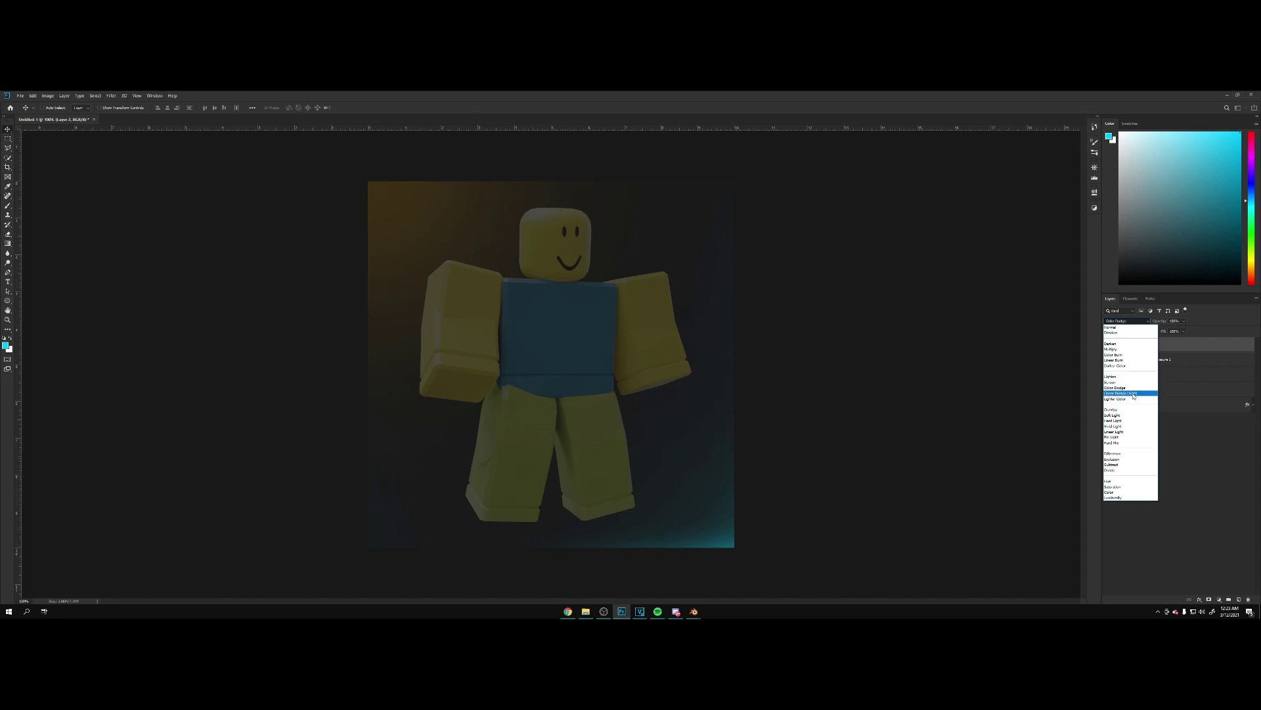
{"action": "left_click", "coordinate": [1133, 397]}
- Turn off Transparency Shapes Layer in the new clipped layer's blending options
{"action": "right_click", "coordinate": [1173, 343]}
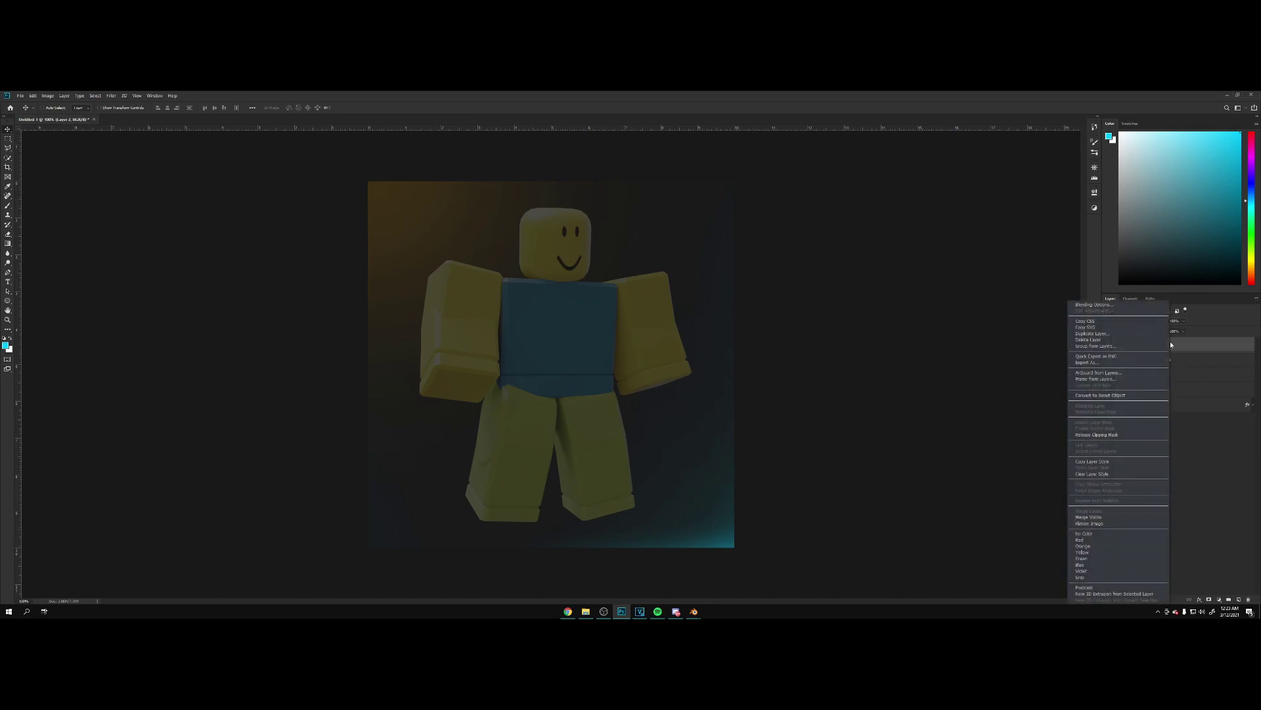
{"action": "left_click", "coordinate": [1127, 306]}
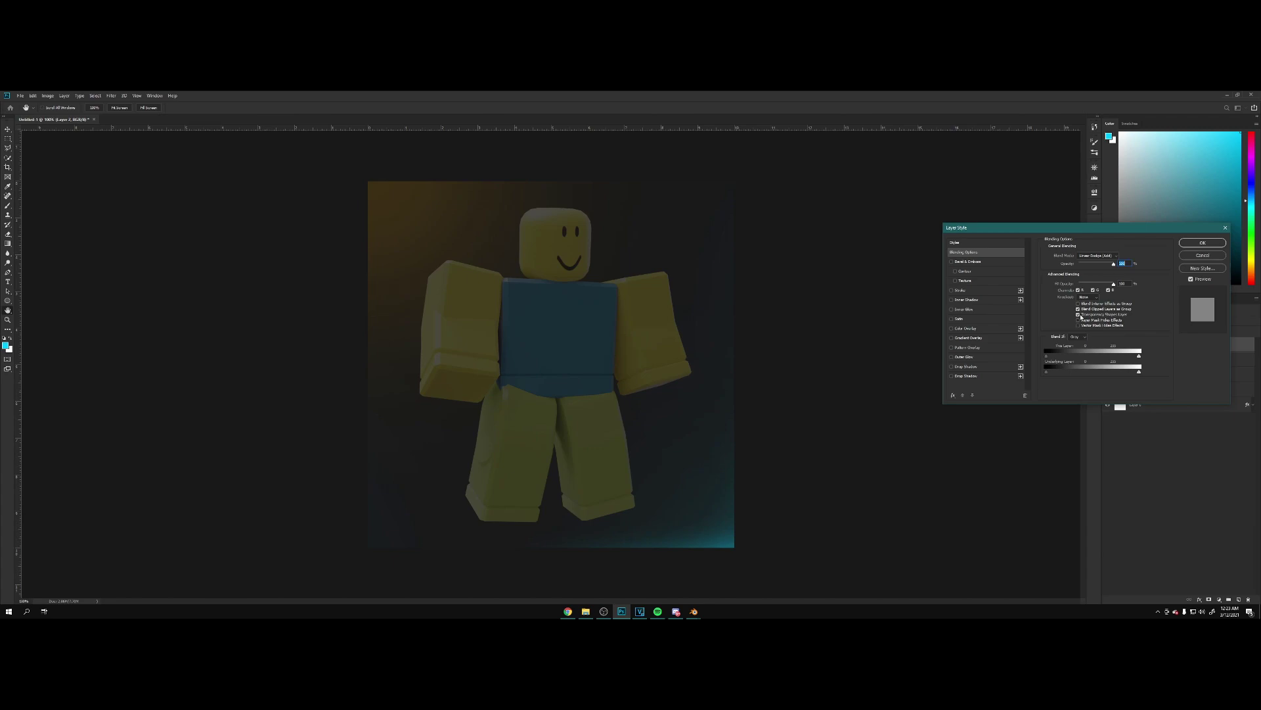
{"action": "left_click", "coordinate": [1201, 243]}
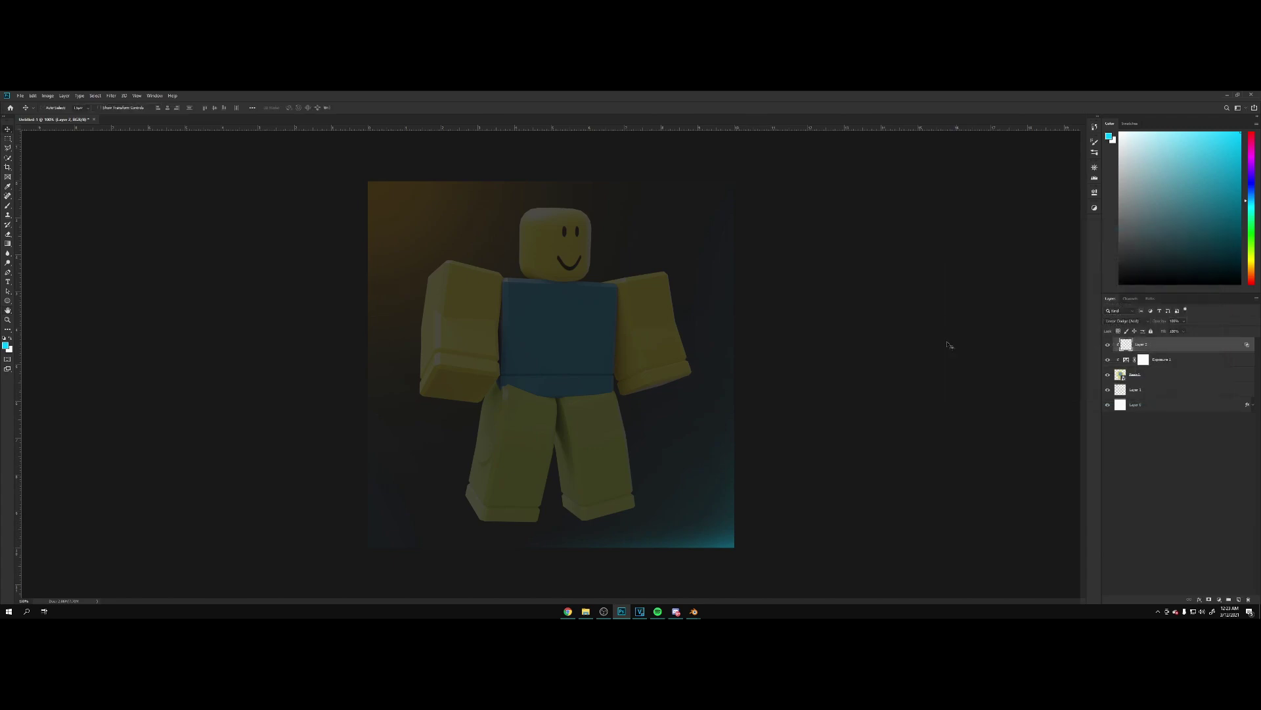
- Paint a thin cyan rim light along the bottom edge of the foot nearest the cyan glow, using a small soft brush
{"action": "key", "text": "b"}
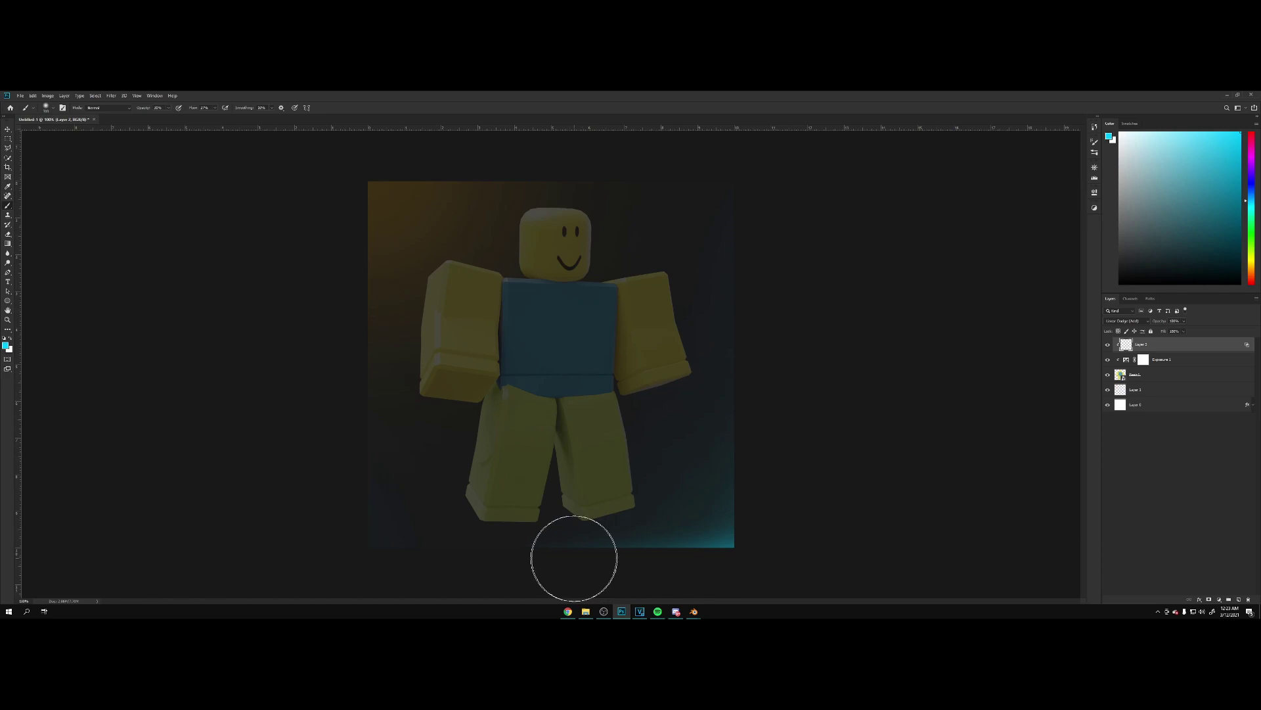
{"action": "key", "text": "bracketleft"}
{"action": "key", "text": "bracketleft"}
{"action": "key", "text": "bracketleft"}
{"action": "key", "text": "bracketleft"}
{"action": "key", "text": "bracketleft"}
{"action": "key", "text": "bracketleft"}
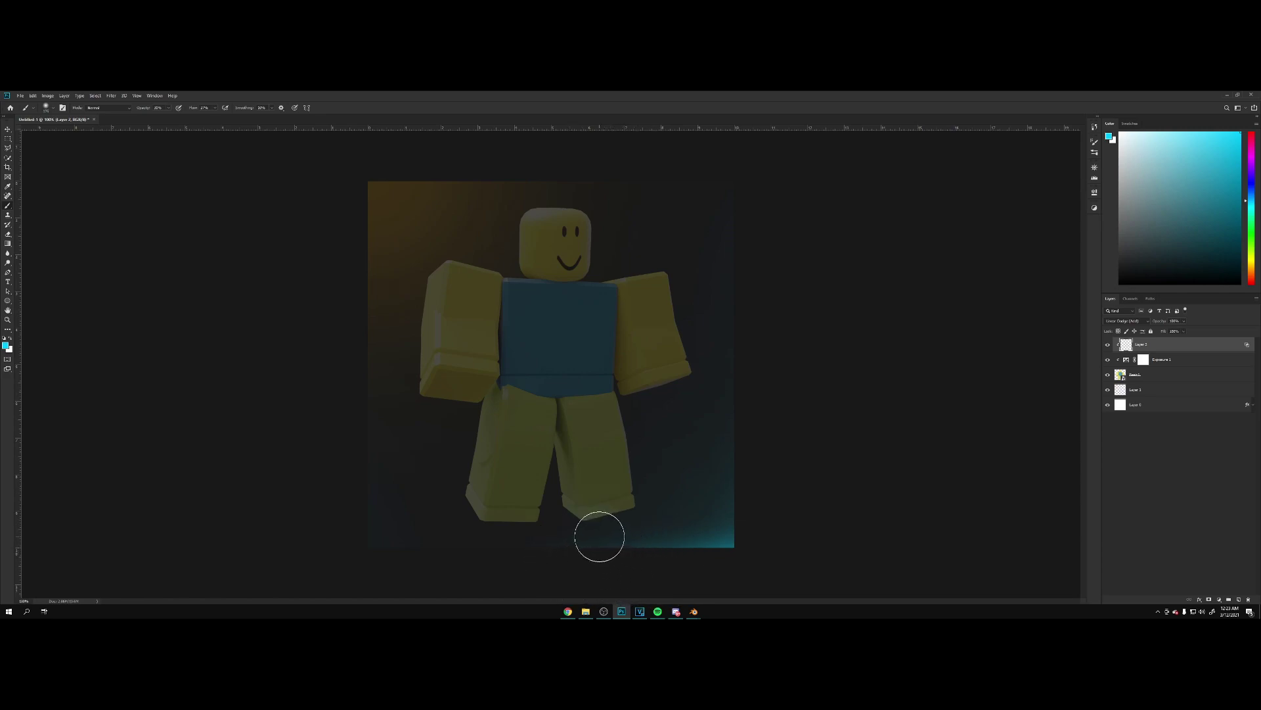
{"action": "key", "text": "ctrl+plus"}
{"action": "key", "text": "ctrl+plus"}
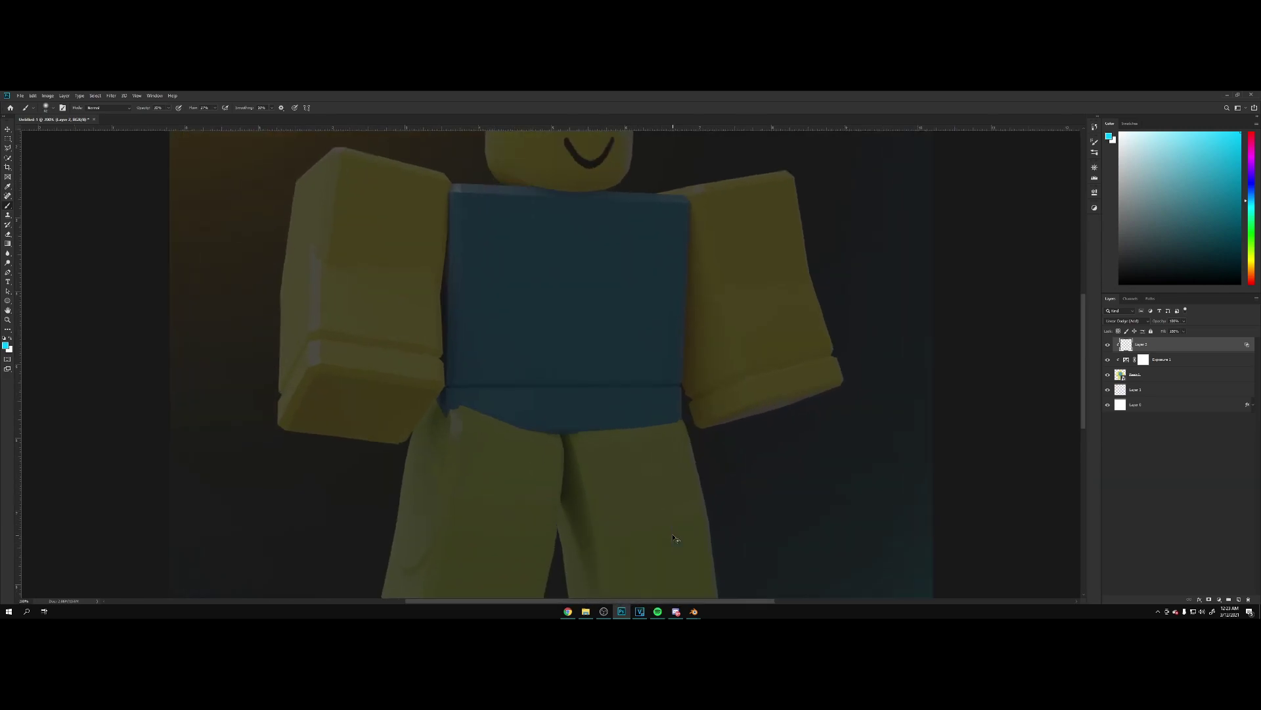
{"action": "scroll", "coordinate": [664, 482], "scroll_direction": "down", "scroll_amount": 5}
{"action": "mouse_move", "coordinate": [582, 491]}
{"action": "left_mouse_down"}
{"action": "mouse_move", "coordinate": [629, 554]}
{"action": "mouse_move", "coordinate": [576, 502]}
{"action": "mouse_move", "coordinate": [665, 570]}
{"action": "mouse_move", "coordinate": [564, 503]}
{"action": "mouse_move", "coordinate": [664, 566]}
{"action": "mouse_move", "coordinate": [631, 553]}
{"action": "mouse_move", "coordinate": [837, 521]}
{"action": "mouse_move", "coordinate": [684, 555]}
{"action": "mouse_move", "coordinate": [826, 515]}
{"action": "left_mouse_up"}
- Try a broad cyan glow over the same foot with a larger soft brush, and undo it
{"action": "key", "text": "bracketright"}
{"action": "key", "text": "bracketright"}
{"action": "key", "text": "bracketright"}
{"action": "key", "text": "bracketright"}
{"action": "key", "text": "bracketright"}
{"action": "key", "text": "bracketright"}
{"action": "key", "text": "bracketright"}
{"action": "key", "text": "bracketright"}
{"action": "key", "text": "bracketright"}
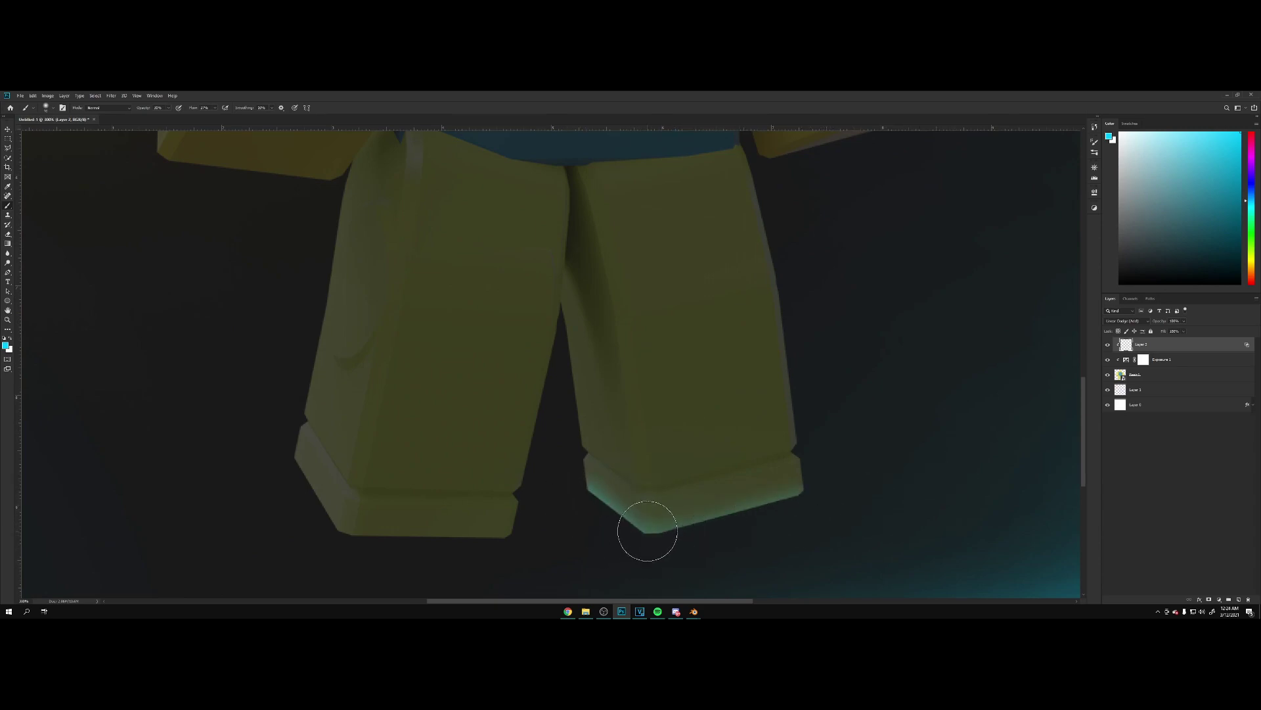
{"action": "left_click", "coordinate": [650, 527]}
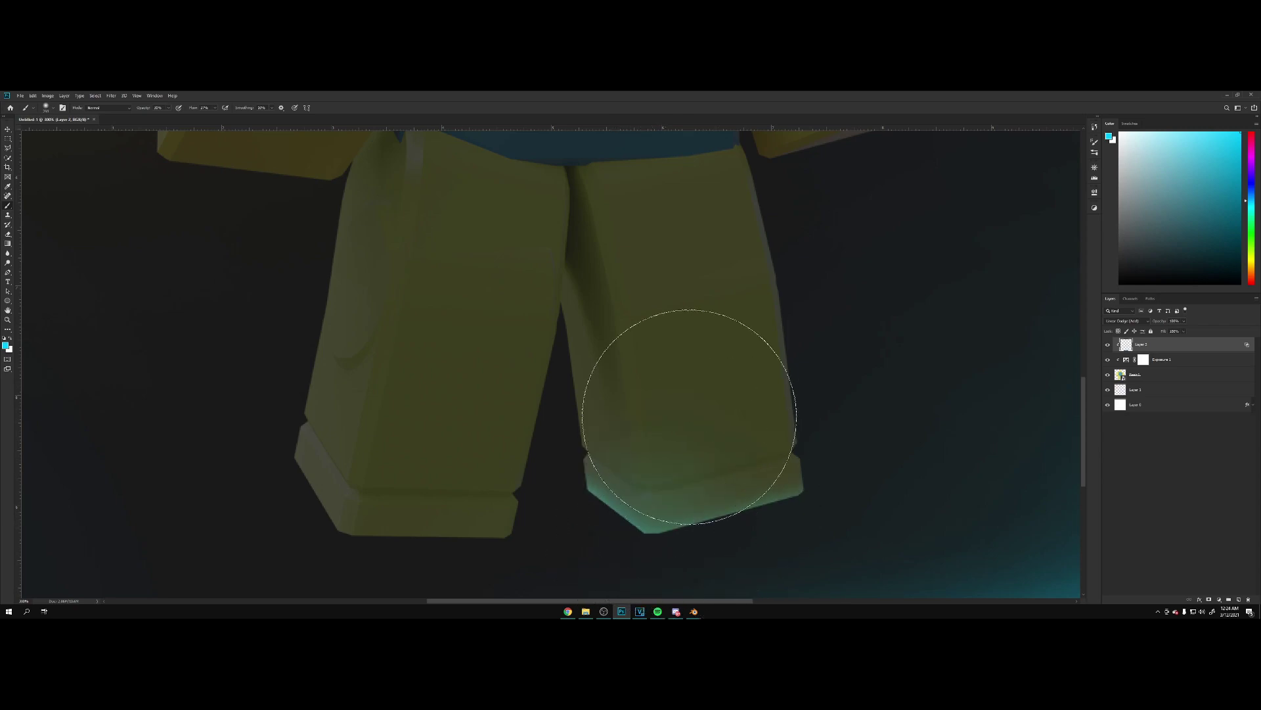
{"action": "key", "text": "ctrl+z"}
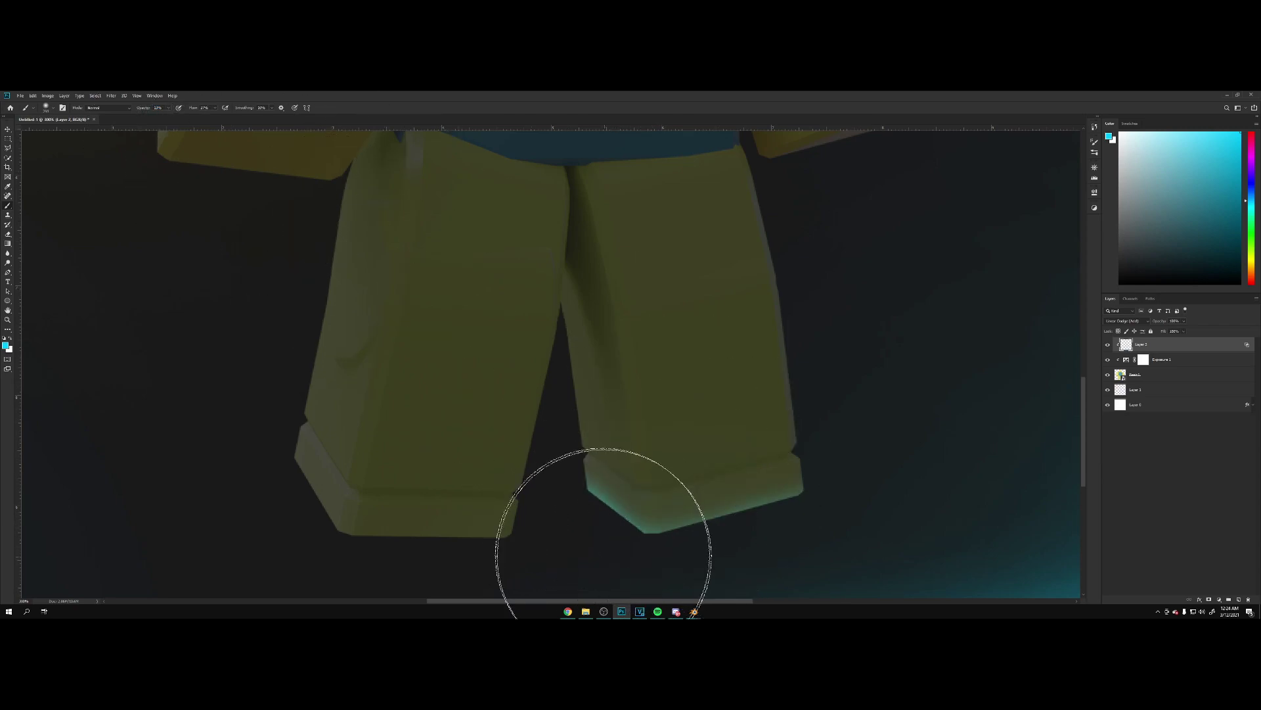
- Paint a broad cyan glow over the lower part of both legs with a large soft brush
{"action": "mouse_move", "coordinate": [583, 555]}
{"action": "left_mouse_down"}
{"action": "mouse_move", "coordinate": [673, 532]}
{"action": "mouse_move", "coordinate": [653, 496]}
{"action": "mouse_move", "coordinate": [724, 479]}
{"action": "left_mouse_up"}
{"action": "mouse_move", "coordinate": [880, 533]}
{"action": "left_mouse_down"}
{"action": "mouse_move", "coordinate": [619, 477]}
{"action": "mouse_move", "coordinate": [531, 399]}
{"action": "mouse_move", "coordinate": [547, 474]}
{"action": "mouse_move", "coordinate": [606, 391]}
{"action": "mouse_move", "coordinate": [597, 498]}
{"action": "mouse_move", "coordinate": [542, 551]}
{"action": "mouse_move", "coordinate": [279, 560]}
{"action": "mouse_move", "coordinate": [227, 499]}
{"action": "mouse_move", "coordinate": [333, 523]}
{"action": "mouse_move", "coordinate": [531, 523]}
{"action": "mouse_move", "coordinate": [520, 424]}
{"action": "mouse_move", "coordinate": [527, 466]}
{"action": "mouse_move", "coordinate": [577, 347]}
{"action": "mouse_move", "coordinate": [518, 442]}
{"action": "mouse_move", "coordinate": [473, 479]}
{"action": "mouse_move", "coordinate": [329, 536]}
{"action": "mouse_move", "coordinate": [367, 464]}
{"action": "mouse_move", "coordinate": [352, 488]}
{"action": "mouse_move", "coordinate": [315, 490]}
{"action": "mouse_move", "coordinate": [362, 447]}
{"action": "mouse_move", "coordinate": [419, 446]}
{"action": "mouse_move", "coordinate": [408, 476]}
{"action": "mouse_move", "coordinate": [443, 478]}
{"action": "left_mouse_up"}
- Paint a thin cyan rim light along the bottom edges of both feet with a small soft brush
{"action": "key", "text": "["}
{"action": "key", "text": "["}
{"action": "key", "text": "["}
{"action": "key", "text": "["}
{"action": "key", "text": "["}
{"action": "key", "text": "["}
{"action": "key", "text": "["}
{"action": "key", "text": "["}
{"action": "key", "text": "["}
{"action": "key", "text": "["}
{"action": "key", "text": "["}
{"action": "key", "text": "["}
{"action": "key", "text": "["}
{"action": "key", "text": "["}
{"action": "key", "text": "["}
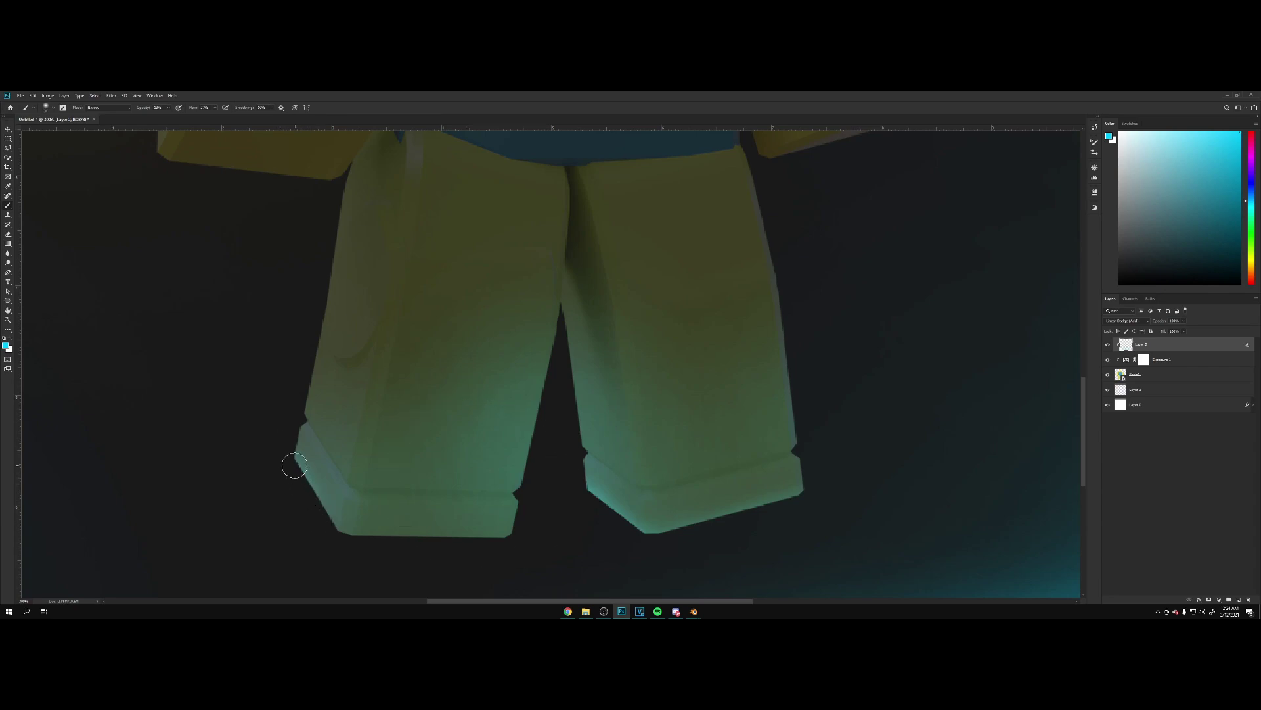
{"action": "left_click_drag", "start_coordinate": [312, 527], "coordinate": [477, 558]}
{"action": "key", "text": "]"}
{"action": "mouse_move", "coordinate": [383, 545]}
{"action": "left_mouse_down"}
{"action": "mouse_move", "coordinate": [522, 552]}
{"action": "mouse_move", "coordinate": [699, 517]}
{"action": "left_mouse_up"}
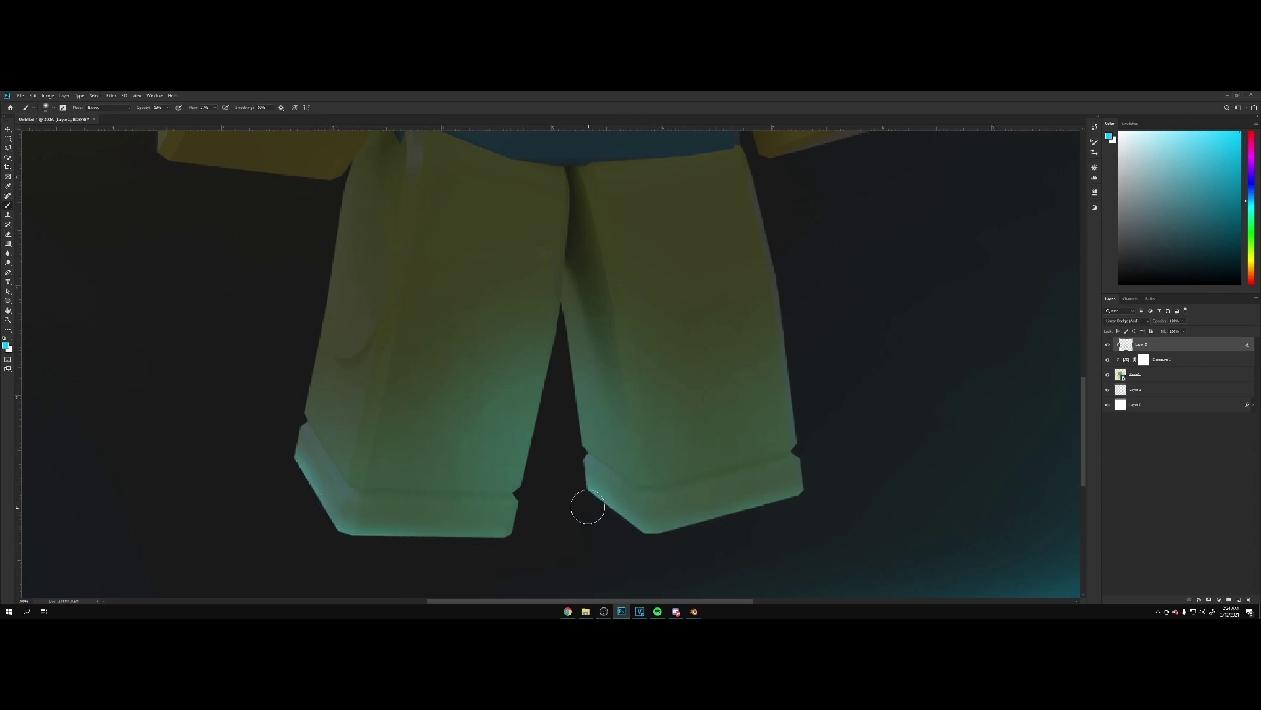
{"action": "mouse_move", "coordinate": [588, 507]}
{"action": "left_mouse_down"}
{"action": "mouse_move", "coordinate": [676, 535]}
{"action": "mouse_move", "coordinate": [659, 537]}
{"action": "mouse_move", "coordinate": [945, 487]}
{"action": "mouse_move", "coordinate": [692, 535]}
{"action": "left_mouse_up"}
- Try a wider cyan stroke along the outer edge of the foot nearest the cyan glow, and undo it
{"action": "key", "text": "]"}
{"action": "key", "text": "]"}
{"action": "key", "text": "]"}
{"action": "key", "text": "]"}
{"action": "key", "text": "]"}
{"action": "mouse_move", "coordinate": [782, 530]}
{"action": "left_mouse_down"}
{"action": "mouse_move", "coordinate": [627, 515]}
{"action": "mouse_move", "coordinate": [949, 497]}
{"action": "left_mouse_up"}
{"action": "key", "text": "ctrl+z"}
- Paint a soft cyan glow over both arms and the torso with a large soft brush
{"action": "key", "text": "ctrl+minus"}
{"action": "key", "text": "ctrl+minus"}
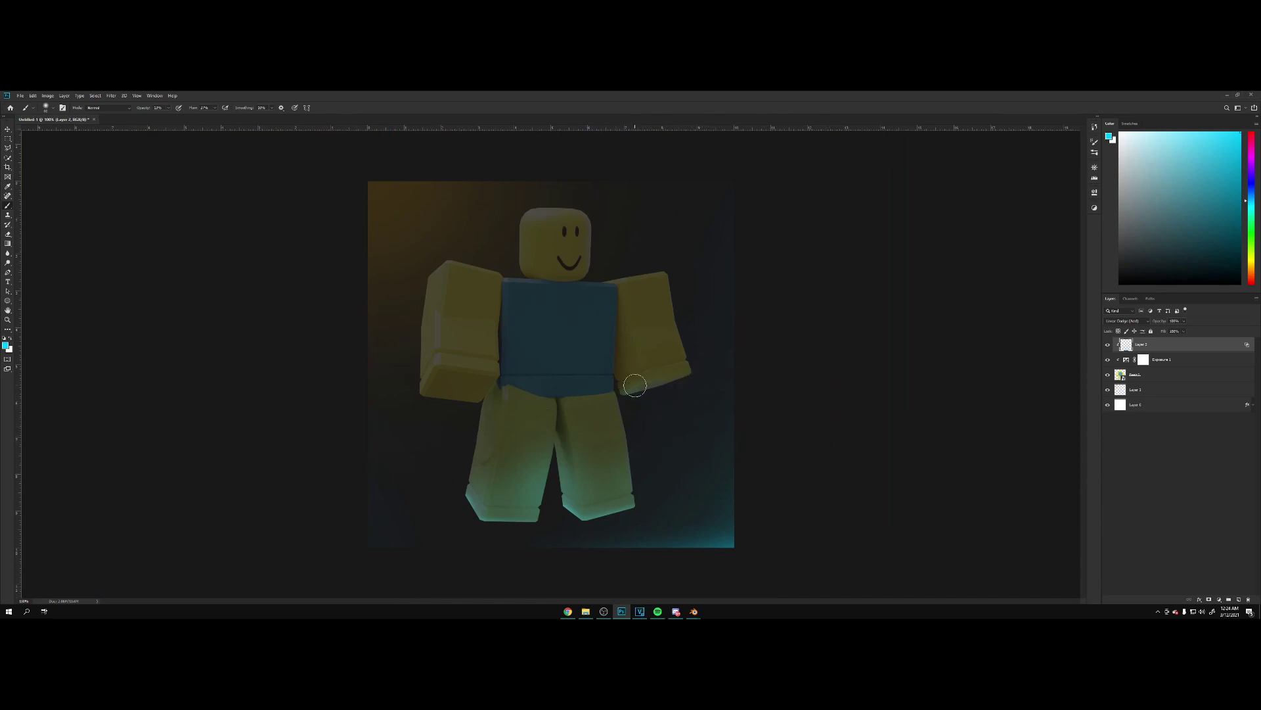
{"action": "key", "text": "bracketright"}
{"action": "key", "text": "bracketright"}
{"action": "key", "text": "bracketright"}
{"action": "key", "text": "bracketright"}
{"action": "key", "text": "bracketright"}
{"action": "key", "text": "bracketright"}
{"action": "key", "text": "bracketright"}
{"action": "key", "text": "bracketright"}
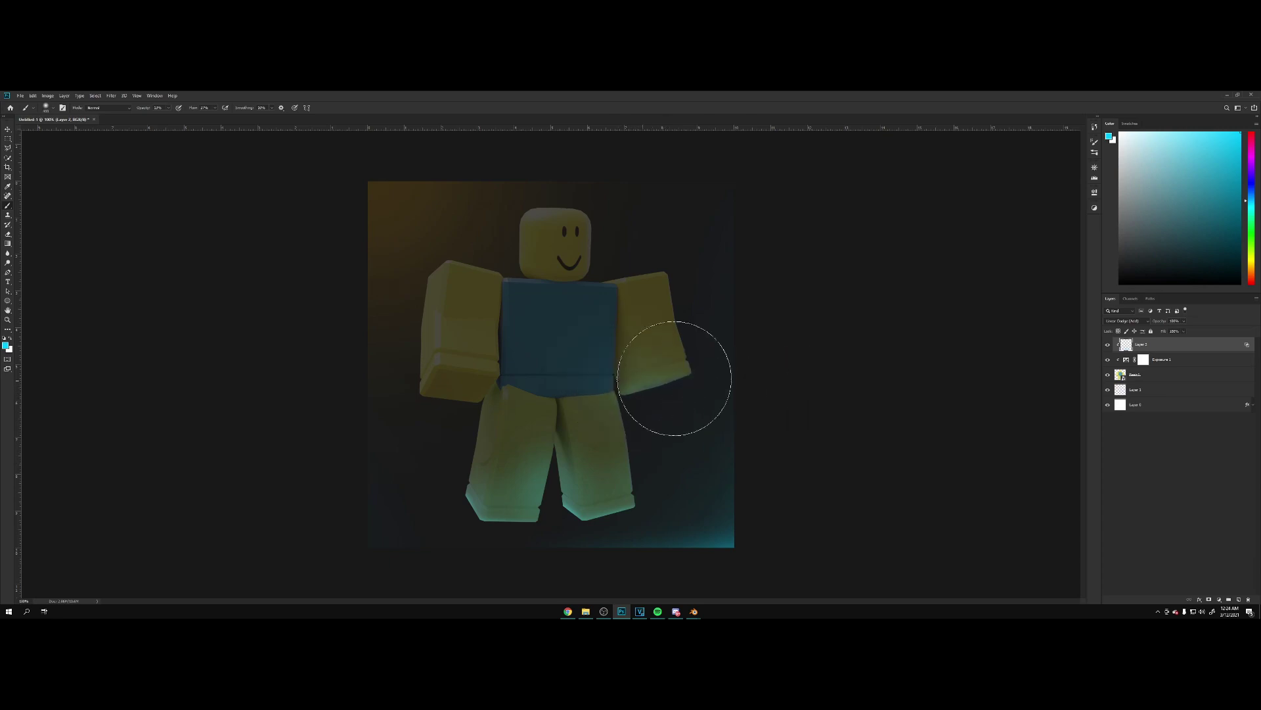
{"action": "key", "text": "bracketleft"}
{"action": "key", "text": "bracketleft"}
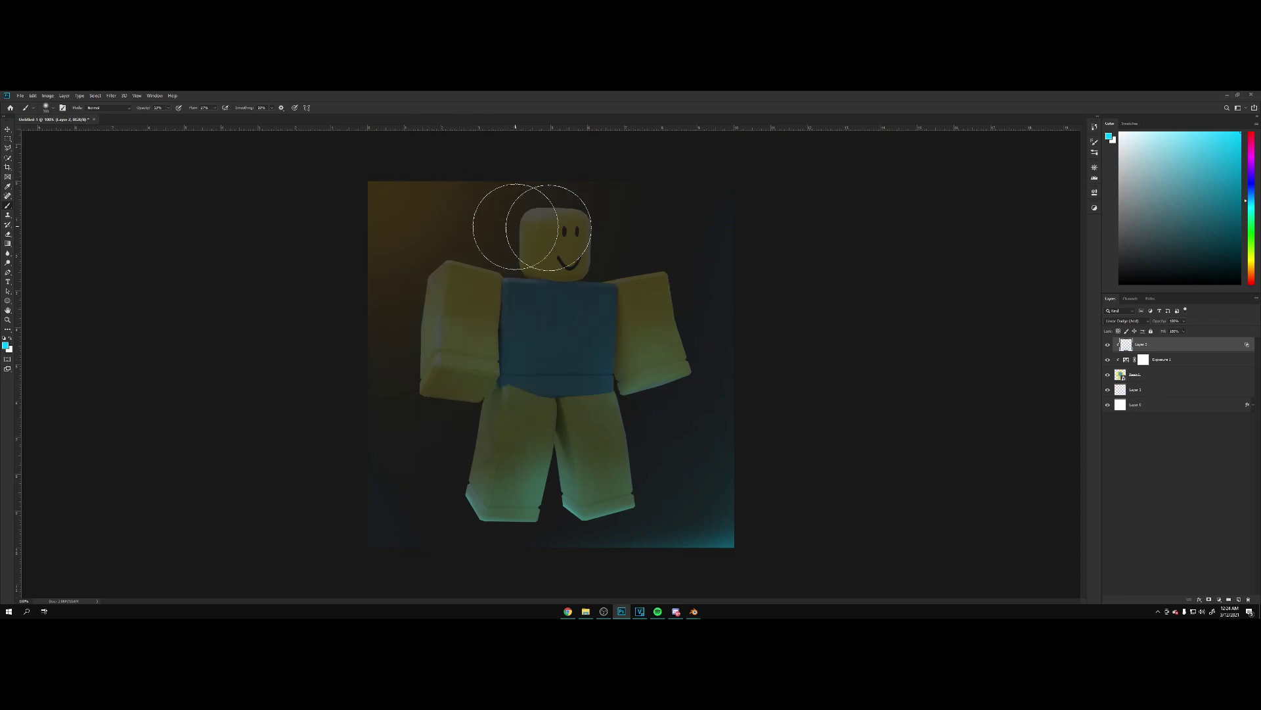
- Change the brush colour to orange and paint warm light over the head and the shoulder nearest the orange glow
{"action": "left_click", "coordinate": [1253, 272]}
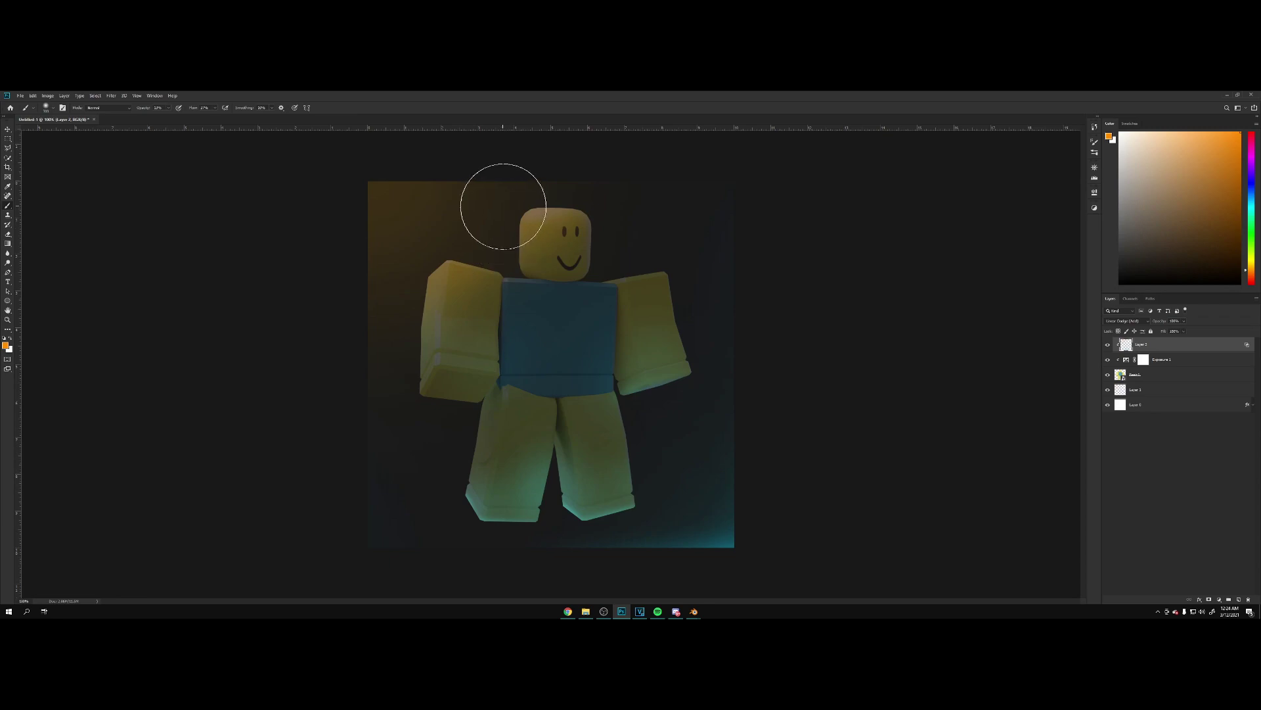
{"action": "key", "text": "bracketleft"}
{"action": "key", "text": "bracketleft"}
{"action": "key", "text": "bracketleft"}
{"action": "key", "text": "bracketleft"}
{"action": "key", "text": "bracketleft"}
{"action": "key", "text": "bracketleft"}
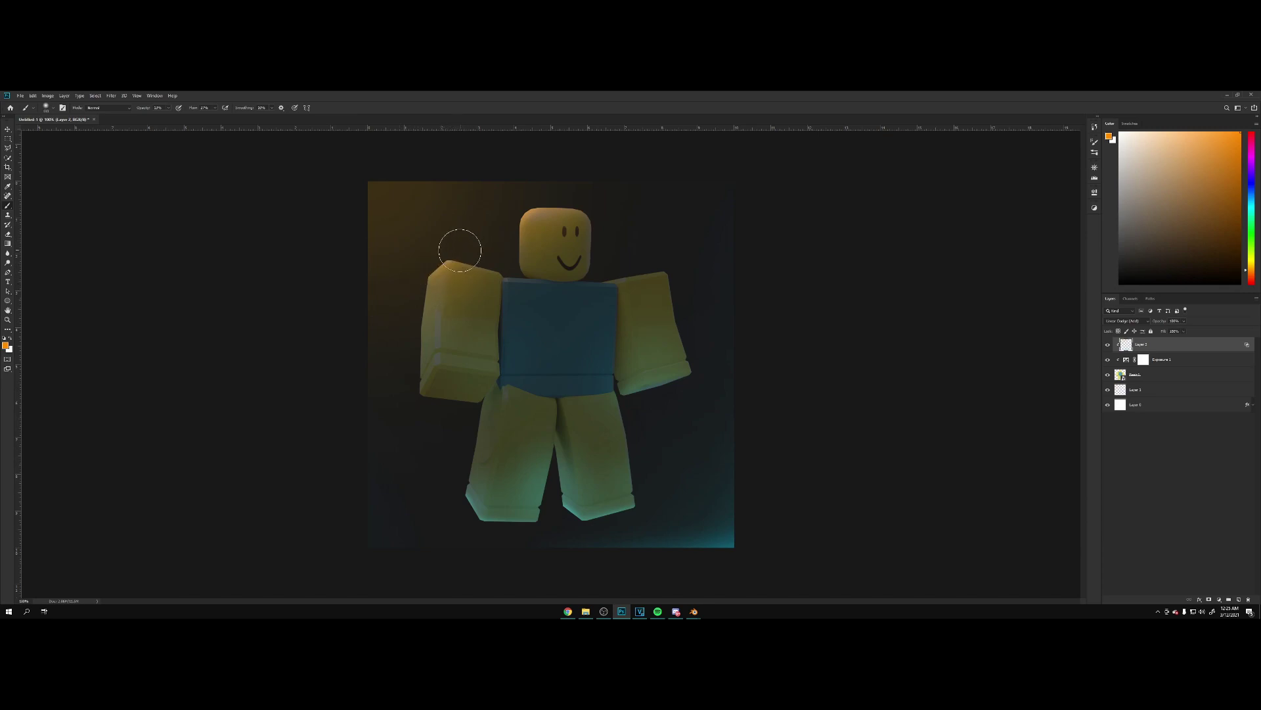
- Strengthen the orange light along the shoulder nearest the orange glow and the adjoining top corner of the torso
{"action": "key", "text": "bracketright"}
{"action": "mouse_move", "coordinate": [544, 270]}
{"action": "left_mouse_down"}
{"action": "mouse_move", "coordinate": [463, 273]}
{"action": "mouse_move", "coordinate": [489, 279]}
{"action": "left_mouse_up"}
{"action": "key", "text": "bracketleft"}
{"action": "key", "text": "bracketleft"}
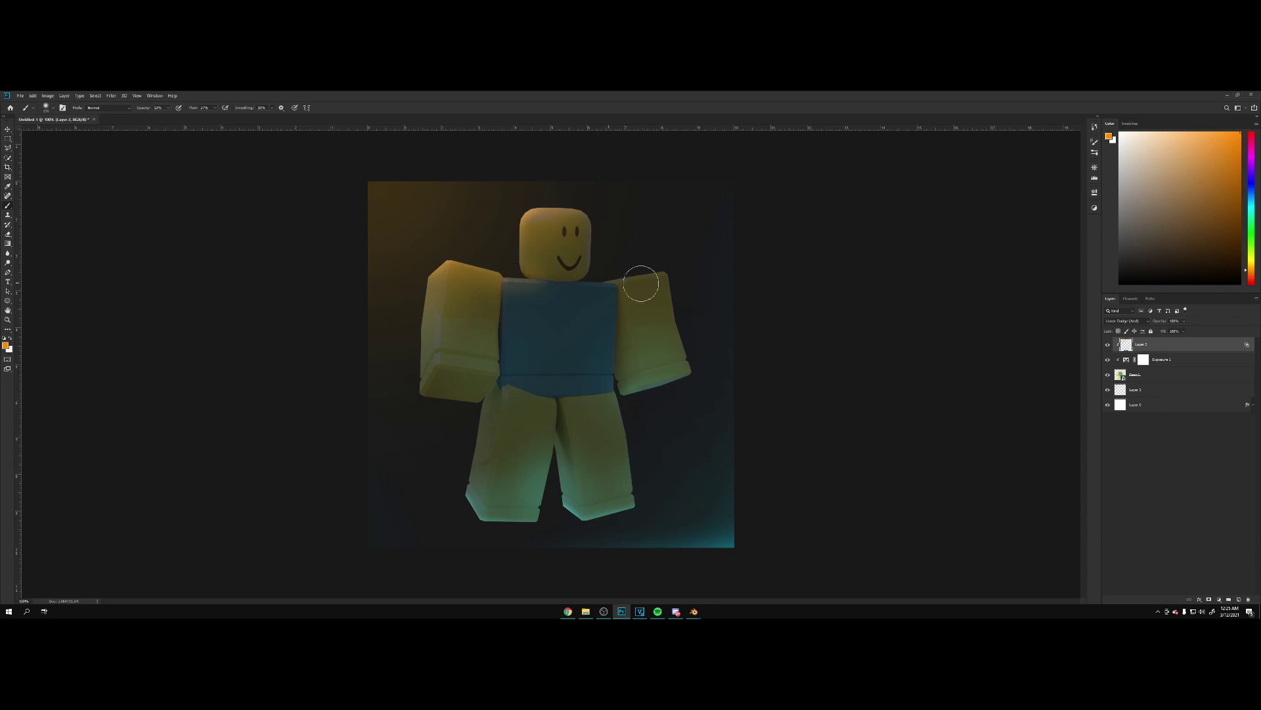
- Try orange light on the shoulder farthest from the orange glow, and undo it
{"action": "key", "text": "bracketright"}
{"action": "key", "text": "bracketright"}
{"action": "key", "text": "bracketright"}
{"action": "key", "text": "bracketright"}
{"action": "key", "text": "bracketright"}
{"action": "key", "text": "bracketright"}
{"action": "key", "text": "bracketright"}
{"action": "key", "text": "bracketleft"}
{"action": "key", "text": "bracketleft"}
{"action": "key", "text": "bracketleft"}
{"action": "key", "text": "bracketleft"}
{"action": "key", "text": "bracketleft"}
{"action": "key", "text": "bracketleft"}
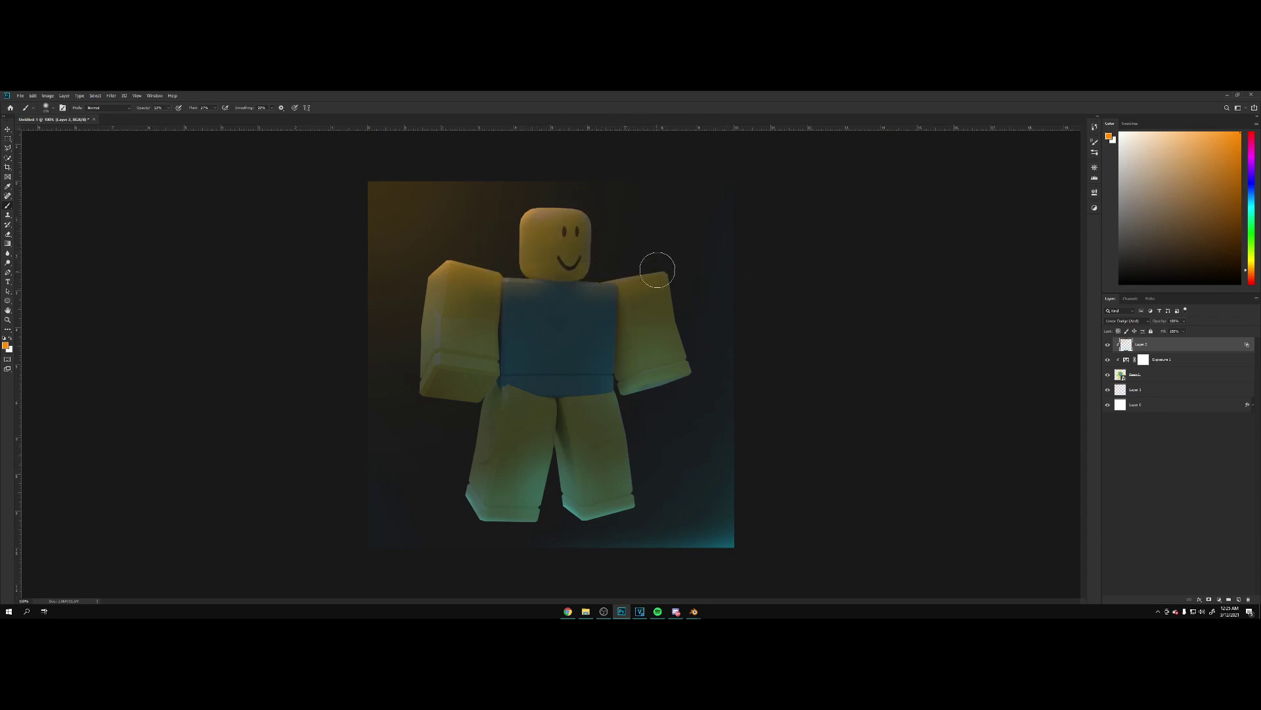
{"action": "key", "text": "ctrl+z"}
{"action": "key", "text": "ctrl+z"}
- Paint soft orange light under the chin where the head meets the torso
{"action": "left_click_drag", "start_coordinate": [578, 275], "coordinate": [552, 276]}
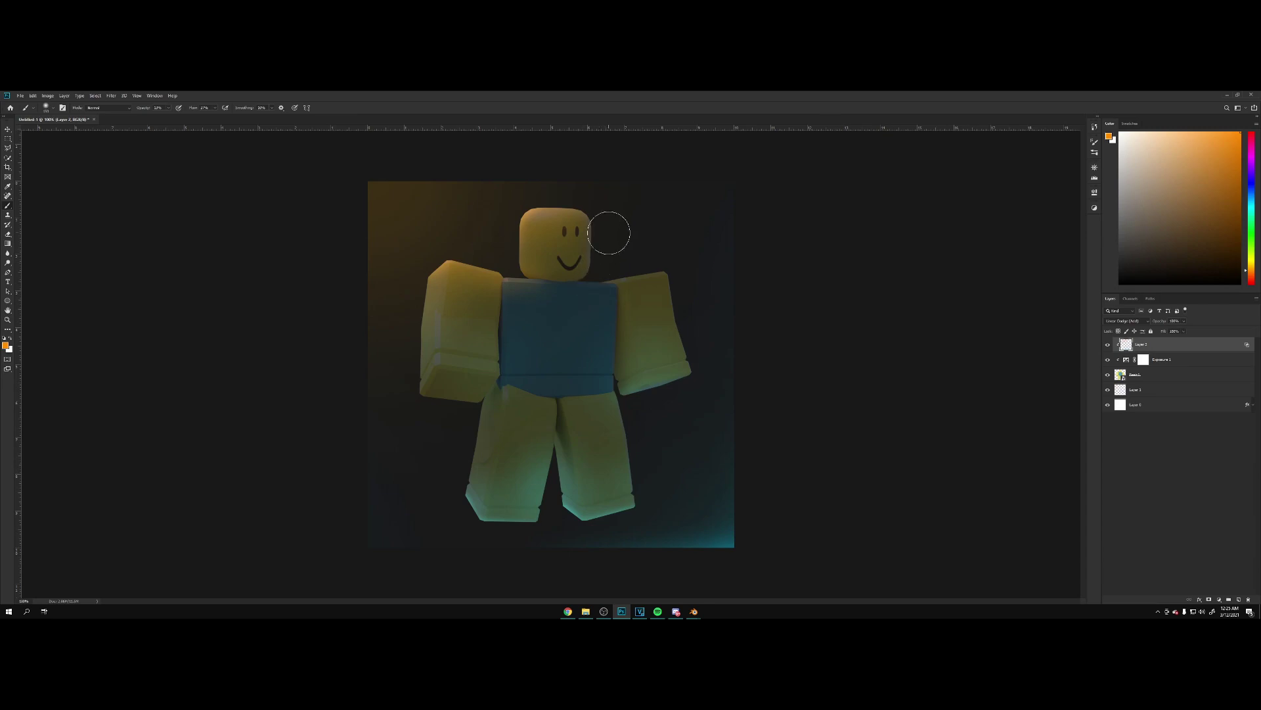
{"action": "key", "text": "bracketright"}
{"action": "key", "text": "bracketright"}
{"action": "key", "text": "bracketright"}
{"action": "key", "text": "bracketright"}
{"action": "key", "text": "bracketright"}
{"action": "key", "text": "bracketright"}
{"action": "key", "text": "bracketright"}
{"action": "key", "text": "bracketright"}
{"action": "key", "text": "bracketleft"}
{"action": "key", "text": "bracketleft"}
{"action": "key", "text": "bracketleft"}
{"action": "key", "text": "bracketleft"}
- Add a new clipped layer above the painted light layer and turn off its Transparency Shapes Layer option
{"action": "key", "text": "v"}
{"action": "key", "text": "ctrl+shift+alt+n"}
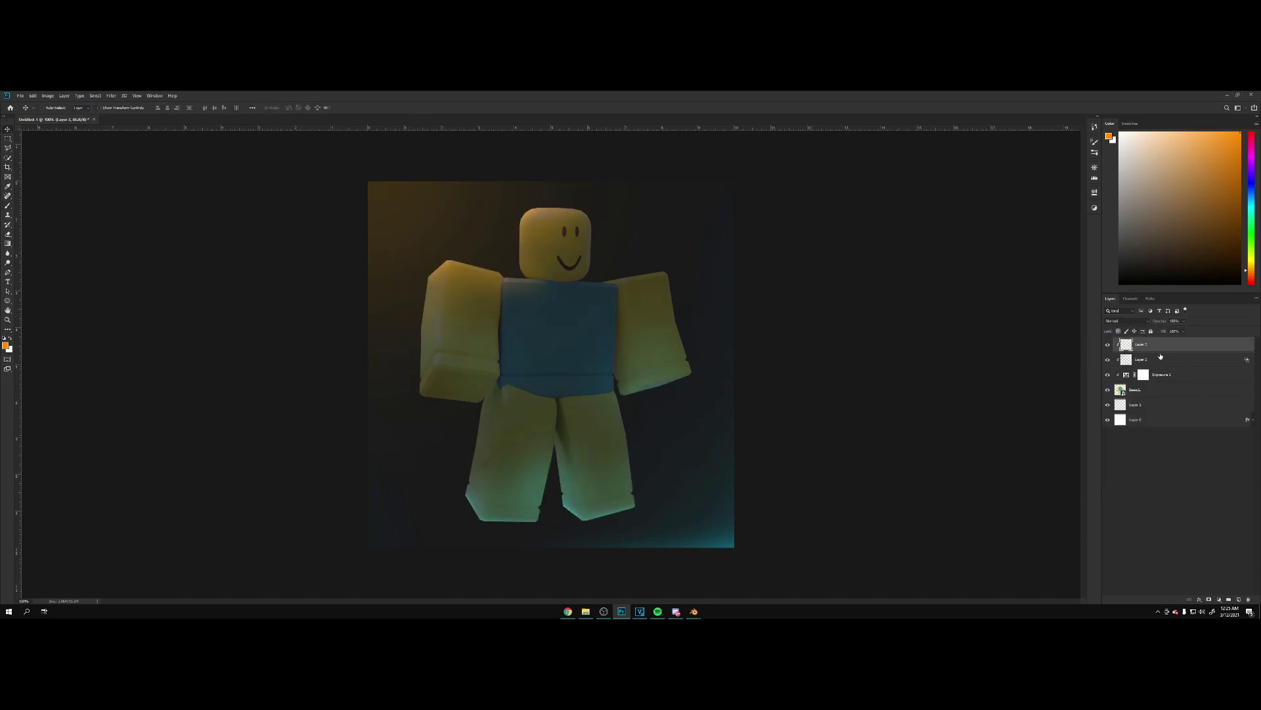
{"action": "double_click", "coordinate": [1178, 347]}
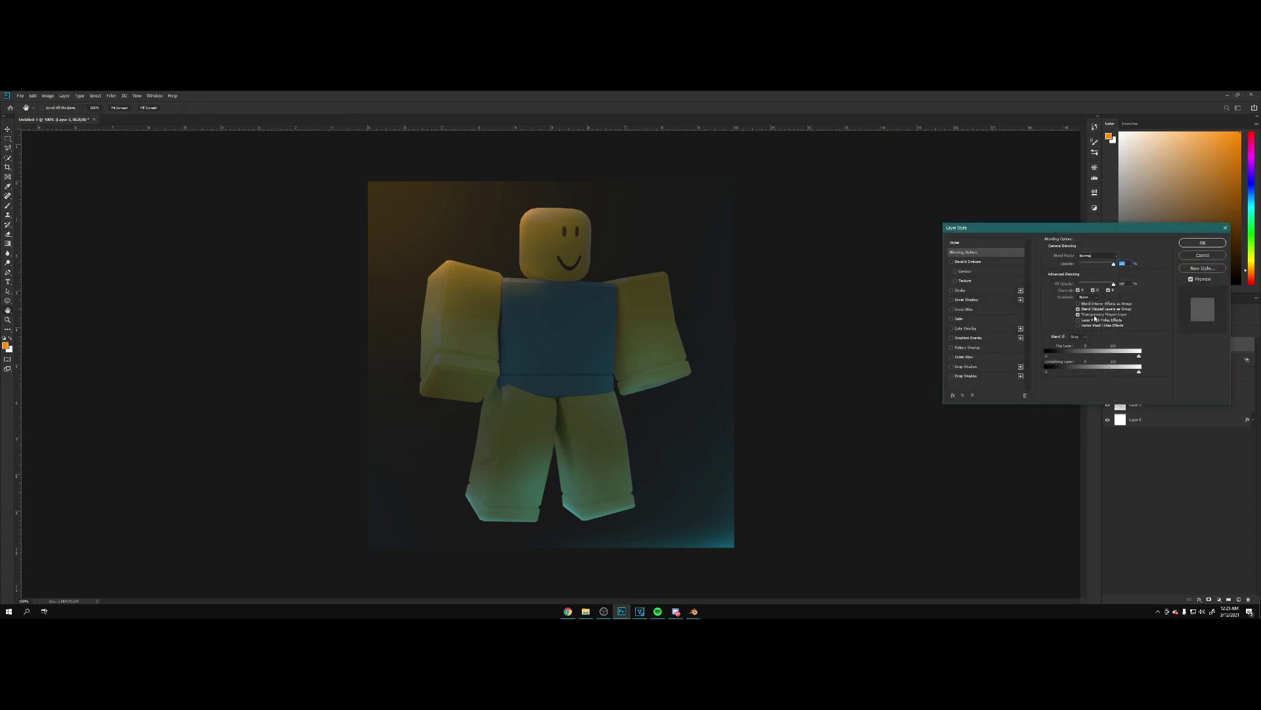
{"action": "left_click", "coordinate": [1201, 242]}
- Set the new clipped layer's blend mode to Color Dodge and make white the brush colour
{"action": "key", "text": "ctrl+plus"}
{"action": "key", "text": "ctrl+plus"}
{"action": "left_click", "coordinate": [1128, 321]}
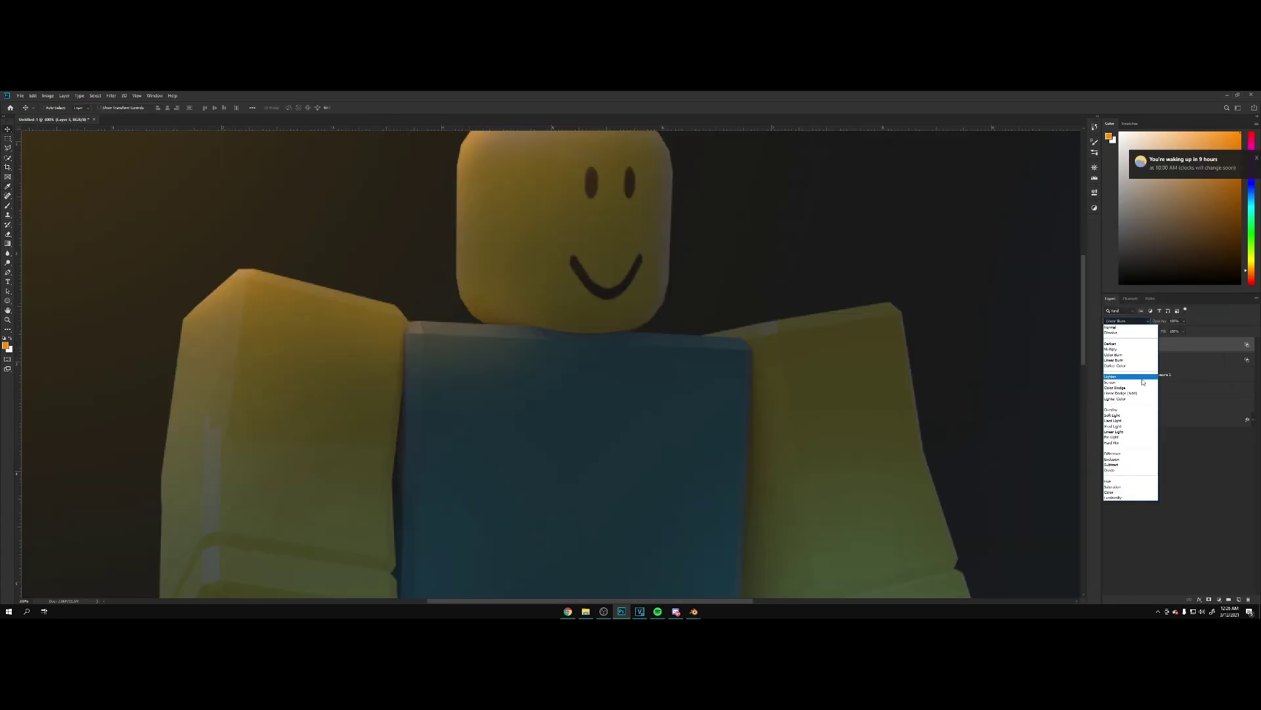
{"action": "left_click", "coordinate": [1140, 389]}
{"action": "key", "text": "b"}
{"action": "key", "text": "d"}
{"action": "key", "text": "x"}
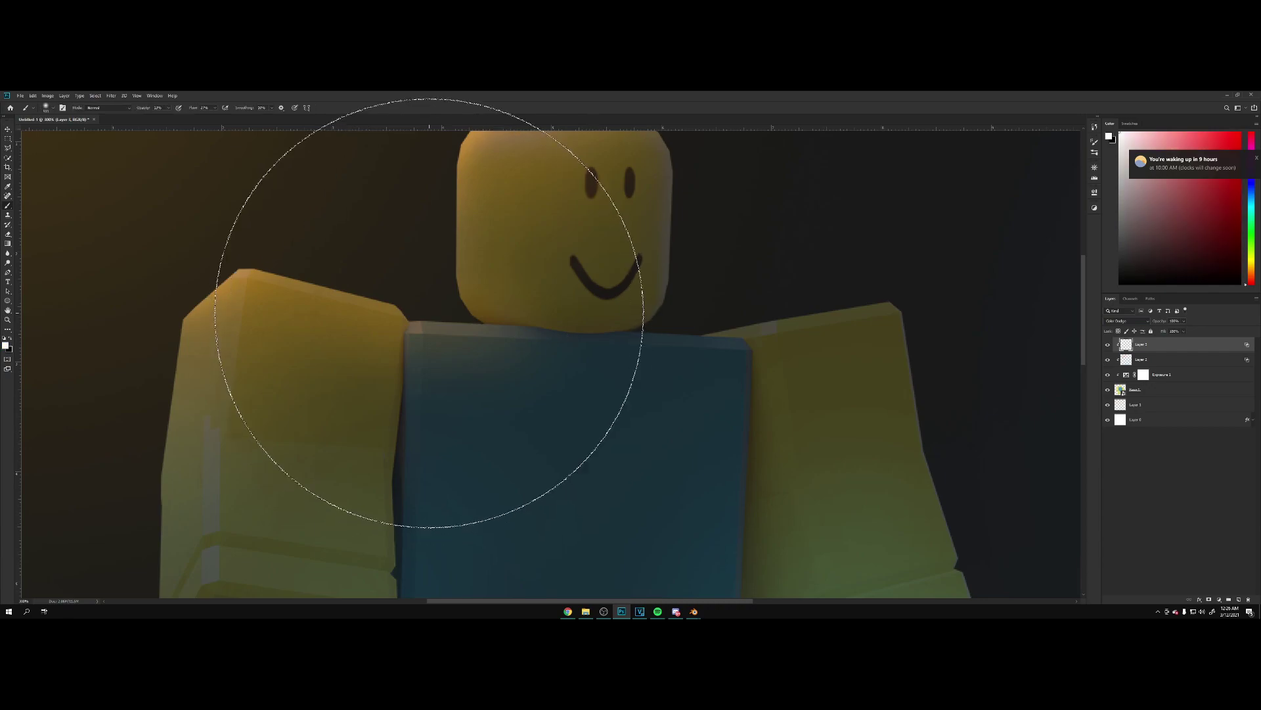
- Paint thin white highlights along the orange-lit shoulder, the torso's top edge and the chin with a small soft brush
{"action": "key", "text": "bracketleft"}
{"action": "key", "text": "bracketleft"}
{"action": "key", "text": "bracketleft"}
{"action": "key", "text": "bracketleft"}
{"action": "key", "text": "bracketleft"}
{"action": "key", "text": "bracketleft"}
{"action": "key", "text": "bracketleft"}
{"action": "key", "text": "bracketleft"}
{"action": "key", "text": "bracketleft"}
{"action": "key", "text": "bracketleft"}
{"action": "key", "text": "bracketleft"}
{"action": "key", "text": "bracketleft"}
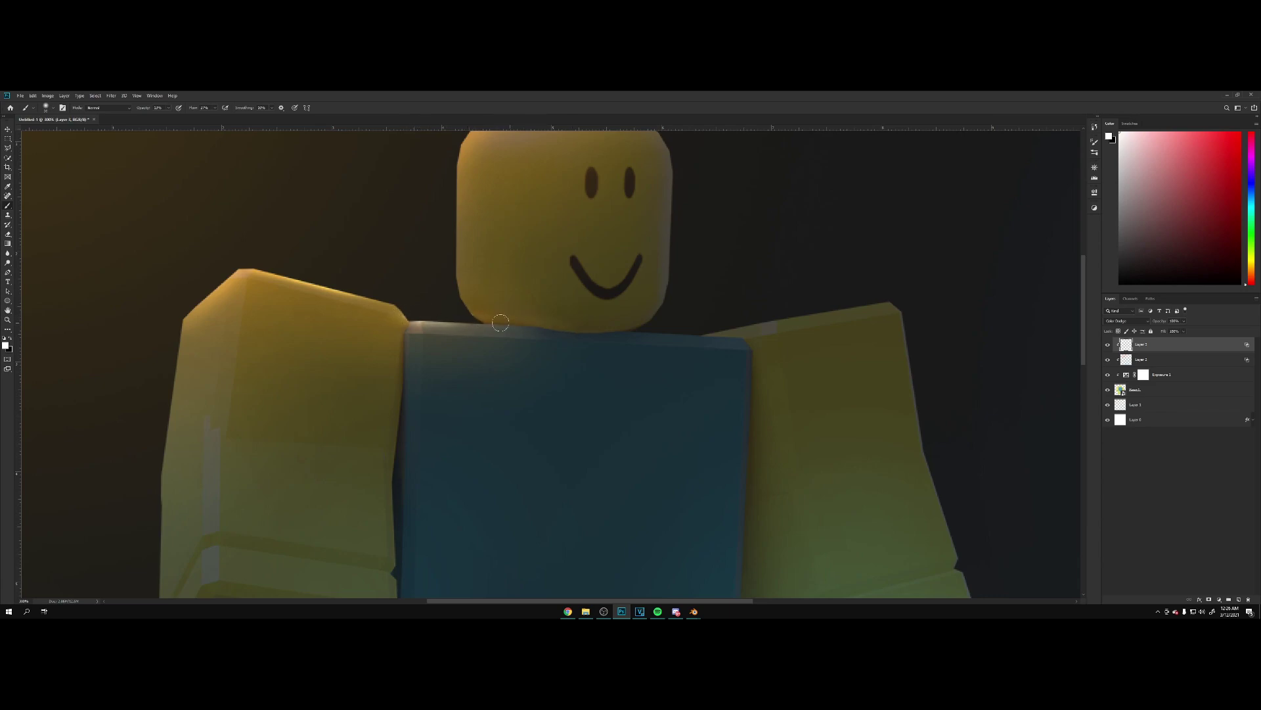
{"action": "left_click_drag", "start_coordinate": [493, 325], "coordinate": [538, 329]}
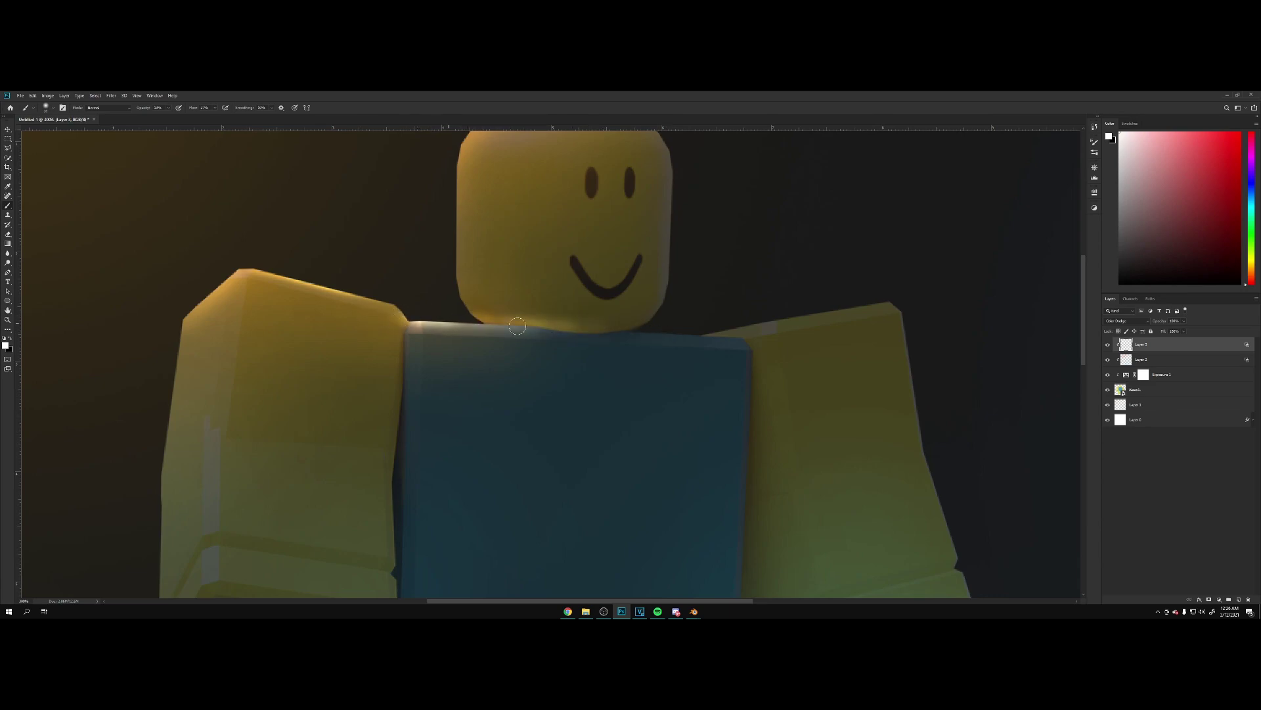
- Paint a thin white highlight along the top edge of the head and its corner facing the orange glow
{"action": "scroll", "coordinate": [496, 320], "scroll_direction": "up", "scroll_amount": 2}
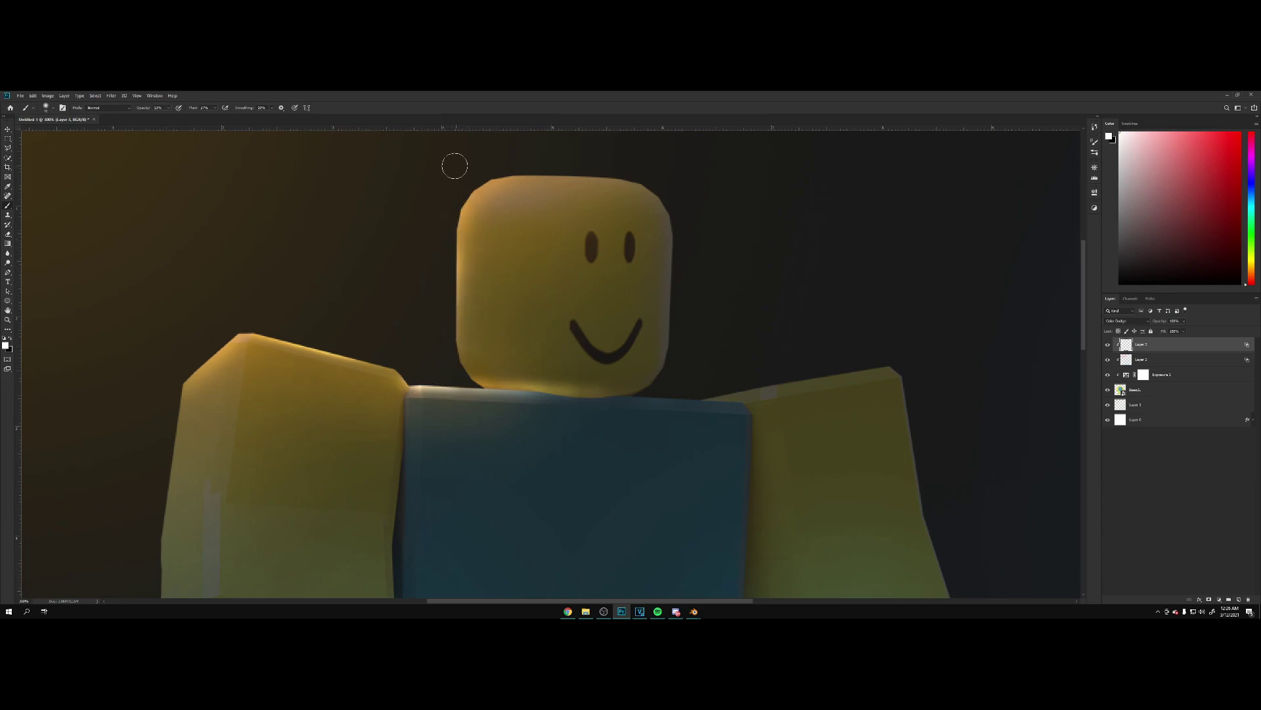
{"action": "scroll", "coordinate": [455, 166], "scroll_direction": "up", "scroll_amount": 1}
{"action": "left_click_drag", "start_coordinate": [516, 195], "coordinate": [465, 205]}
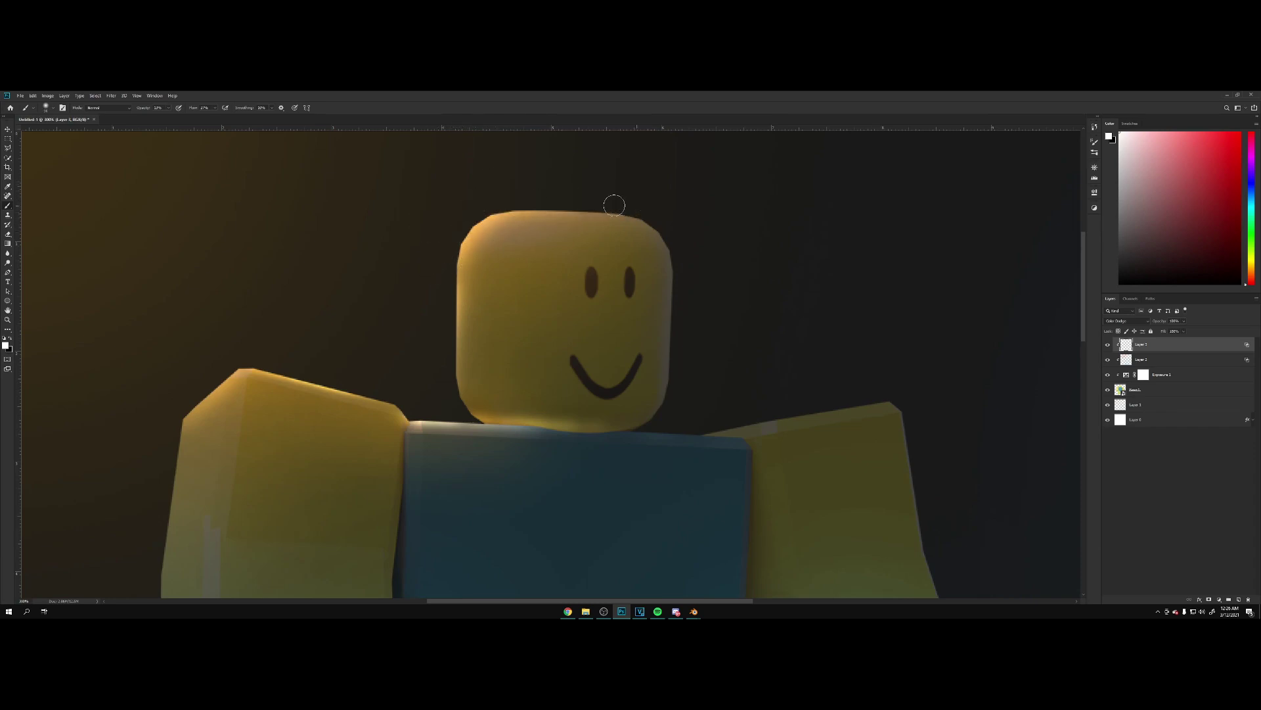
{"action": "mouse_move", "coordinate": [632, 208]}
{"action": "left_mouse_down"}
{"action": "mouse_move", "coordinate": [473, 236]}
{"action": "mouse_move", "coordinate": [497, 194]}
{"action": "left_mouse_up"}
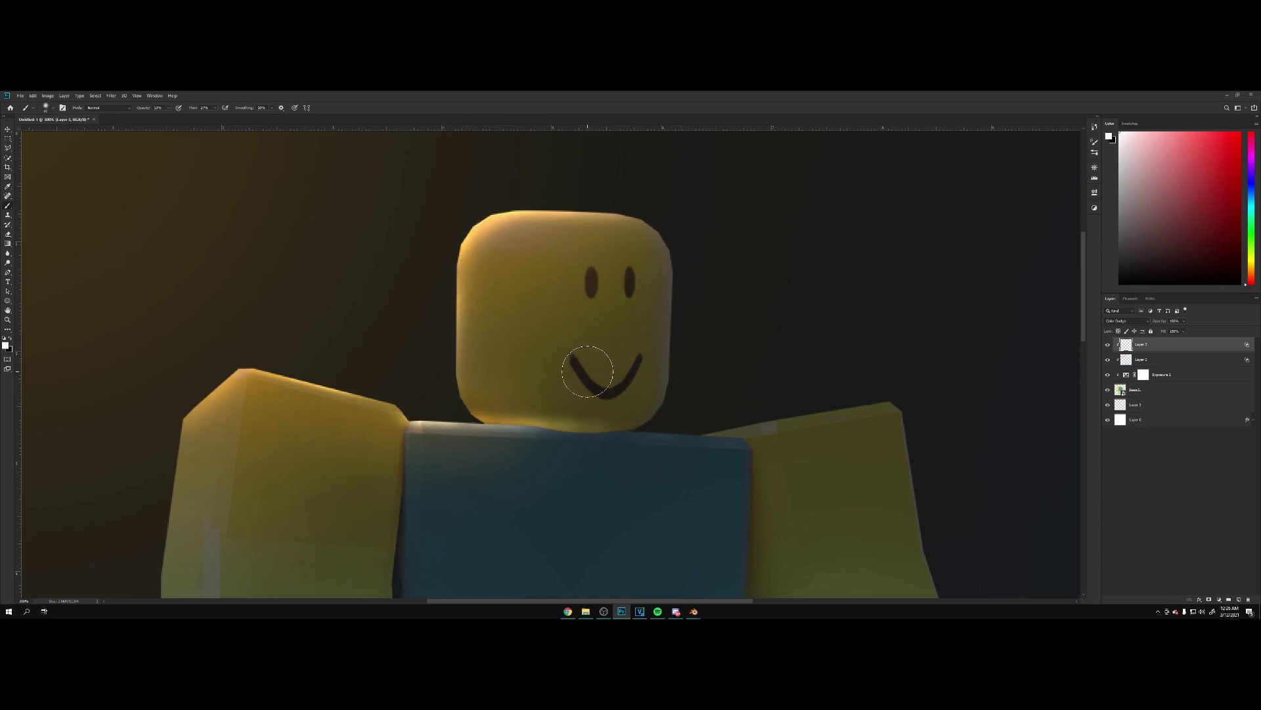
- Brush a broad white glow over the head and upper torso with a much larger soft brush
{"action": "key", "text": "bracketright"}
{"action": "key", "text": "bracketright"}
{"action": "key", "text": "bracketright"}
{"action": "key", "text": "bracketright"}
{"action": "key", "text": "bracketright"}
{"action": "key", "text": "bracketright"}
{"action": "key", "text": "bracketright"}
{"action": "key", "text": "bracketright"}
{"action": "key", "text": "bracketright"}
{"action": "key", "text": "bracketright"}
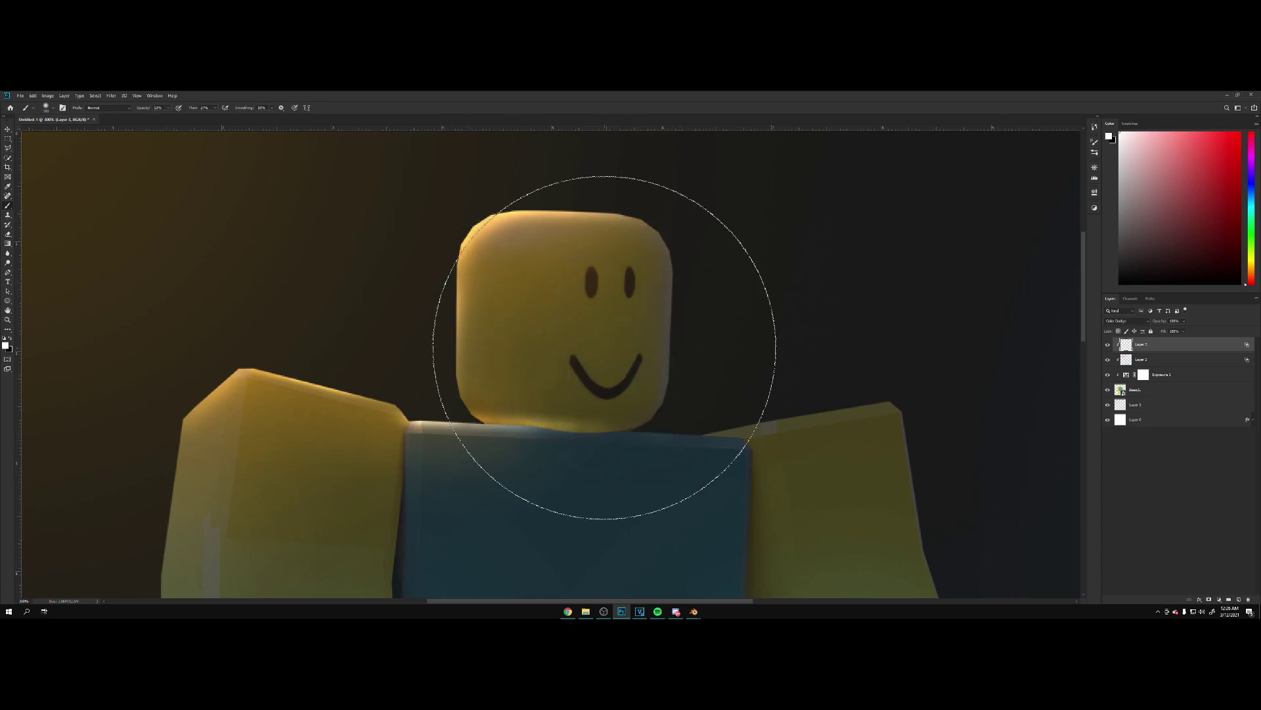
- Highlight the top edge where the torso meets the arm farthest from the orange glow with a small brush
{"action": "key", "text": "bracketleft"}
{"action": "key", "text": "bracketleft"}
{"action": "key", "text": "bracketleft"}
{"action": "key", "text": "bracketleft"}
{"action": "key", "text": "bracketleft"}
{"action": "key", "text": "bracketleft"}
{"action": "key", "text": "bracketleft"}
{"action": "key", "text": "bracketleft"}
{"action": "key", "text": "bracketleft"}
{"action": "key", "text": "bracketleft"}
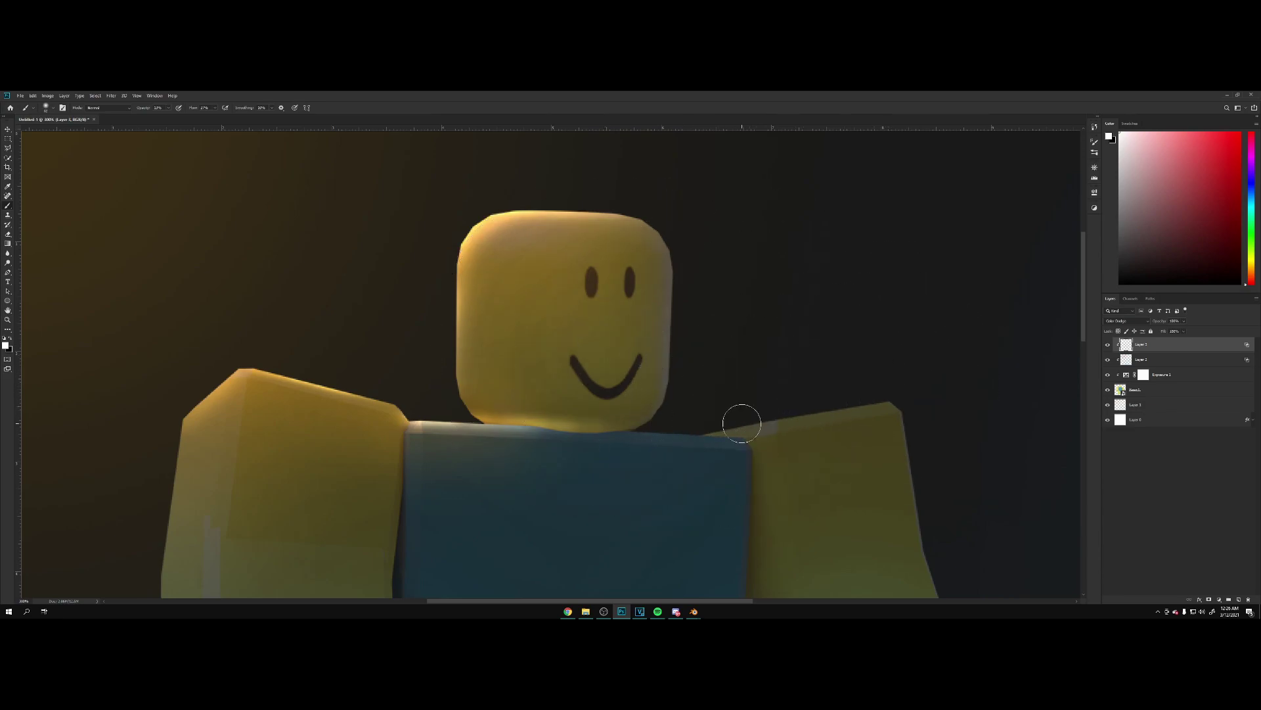
{"action": "left_click_drag", "start_coordinate": [742, 424], "coordinate": [693, 442]}
{"action": "key", "text": "ctrl+1"}
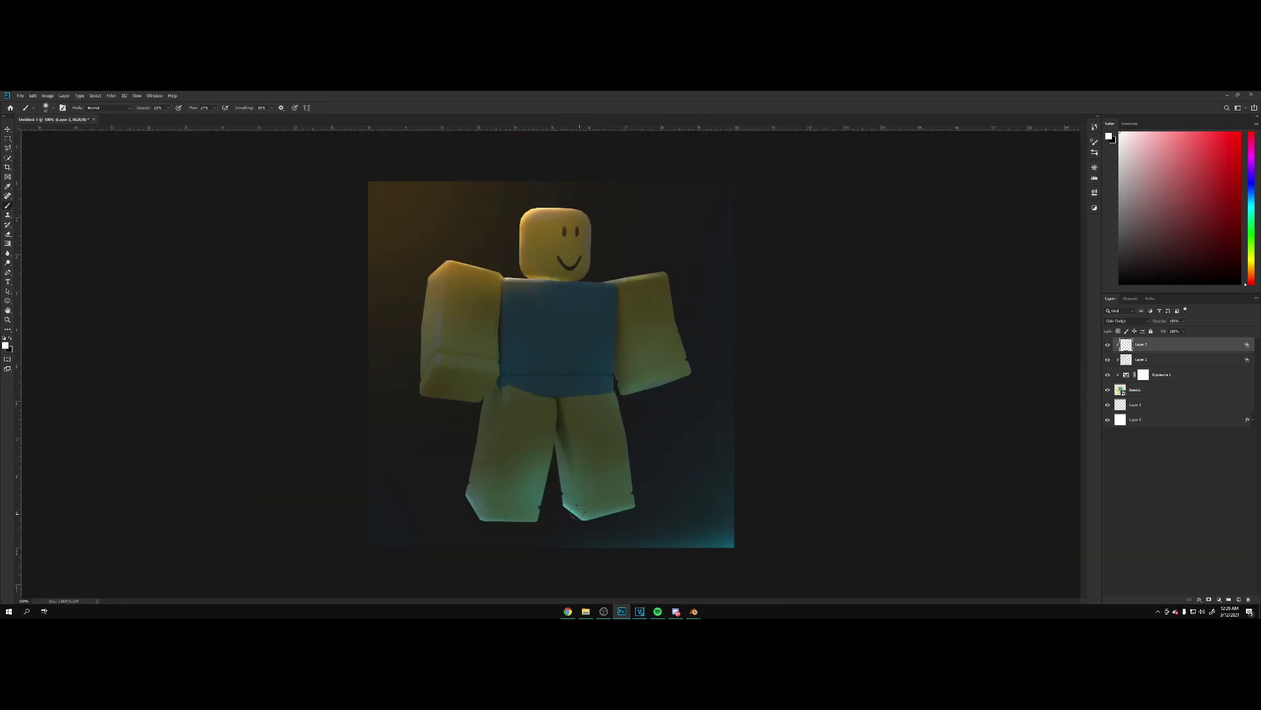
- Brighten the foot nearest the cyan glow with a soft white stroke along its lower edge
{"action": "key", "text": "bracketright"}
{"action": "key", "text": "bracketright"}
{"action": "key", "text": "bracketright"}
{"action": "key", "text": "bracketright"}
{"action": "key", "text": "bracketright"}
{"action": "key", "text": "bracketright"}
{"action": "key", "text": "bracketright"}
{"action": "key", "text": "bracketright"}
{"action": "left_click_drag", "start_coordinate": [583, 510], "coordinate": [676, 484]}
{"action": "key", "text": "bracketright"}
{"action": "key", "text": "bracketright"}
{"action": "key", "text": "bracketright"}
{"action": "key", "text": "bracketright"}
{"action": "key", "text": "bracketright"}
{"action": "key", "text": "bracketright"}
{"action": "key", "text": "bracketright"}
- Highlight the lower outer edge of the foot farthest from the cyan glow with a smaller soft brush
{"action": "key", "text": "bracketleft"}
{"action": "key", "text": "bracketleft"}
{"action": "key", "text": "bracketleft"}
{"action": "key", "text": "bracketleft"}
{"action": "key", "text": "bracketleft"}
{"action": "key", "text": "bracketleft"}
{"action": "key", "text": "bracketleft"}
{"action": "key", "text": "bracketleft"}
{"action": "key", "text": "bracketleft"}
{"action": "mouse_move", "coordinate": [487, 516]}
{"action": "left_mouse_down"}
{"action": "mouse_move", "coordinate": [454, 504]}
{"action": "mouse_move", "coordinate": [464, 481]}
{"action": "left_mouse_up"}
{"action": "key", "text": "bracketright"}
{"action": "key", "text": "bracketright"}
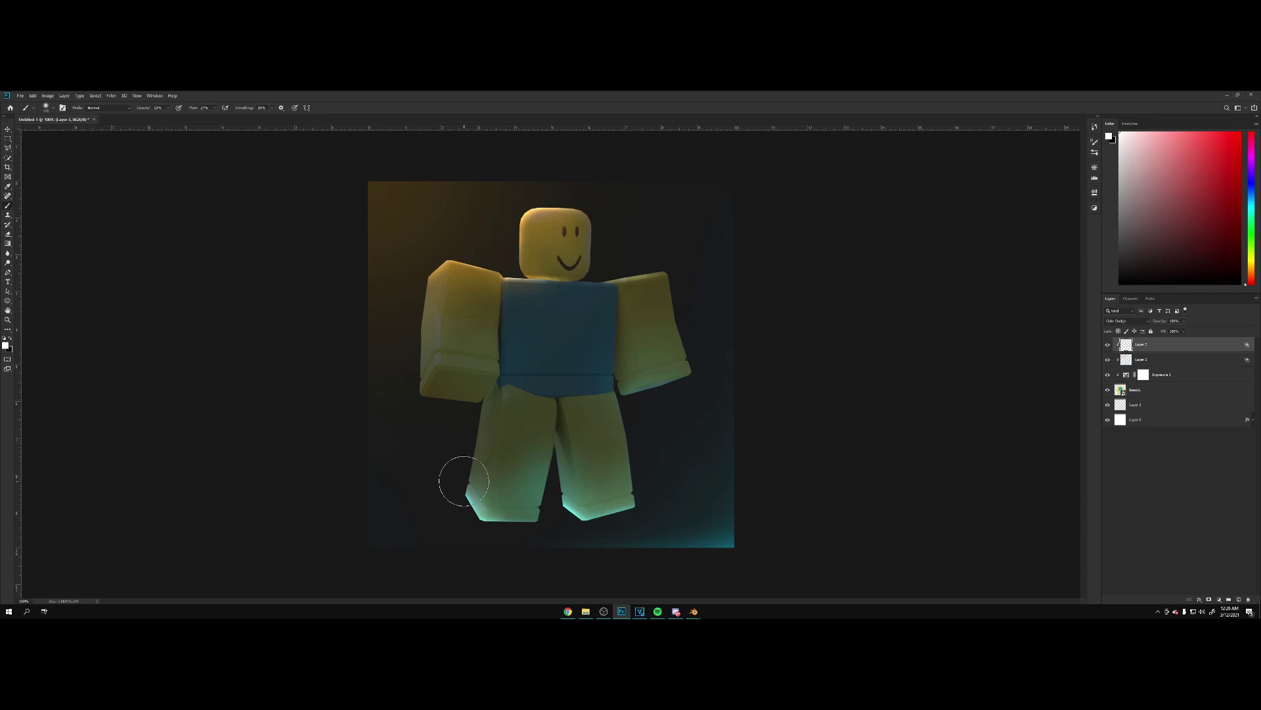
- Paint soft white highlights on the forearm nearest the orange glow and along the opposite shoulder's upper edge
{"action": "mouse_move", "coordinate": [437, 366]}
{"action": "left_mouse_down"}
{"action": "mouse_move", "coordinate": [487, 385]}
{"action": "mouse_move", "coordinate": [420, 384]}
{"action": "mouse_move", "coordinate": [466, 378]}
{"action": "mouse_move", "coordinate": [460, 400]}
{"action": "mouse_move", "coordinate": [686, 384]}
{"action": "mouse_move", "coordinate": [384, 352]}
{"action": "mouse_move", "coordinate": [374, 394]}
{"action": "mouse_move", "coordinate": [389, 445]}
{"action": "mouse_move", "coordinate": [465, 261]}
{"action": "mouse_move", "coordinate": [430, 245]}
{"action": "mouse_move", "coordinate": [485, 305]}
{"action": "mouse_move", "coordinate": [617, 234]}
{"action": "mouse_move", "coordinate": [641, 281]}
{"action": "left_mouse_up"}
{"action": "key", "text": "bracketright"}
{"action": "key", "text": "bracketright"}
{"action": "key", "text": "bracketright"}
{"action": "key", "text": "bracketright"}
{"action": "key", "text": "bracketright"}
{"action": "key", "text": "v"}
- Try a much lower opacity on the character's Exposure adjustment, and bring it back to full opacity
{"action": "left_click", "coordinate": [1175, 359]}
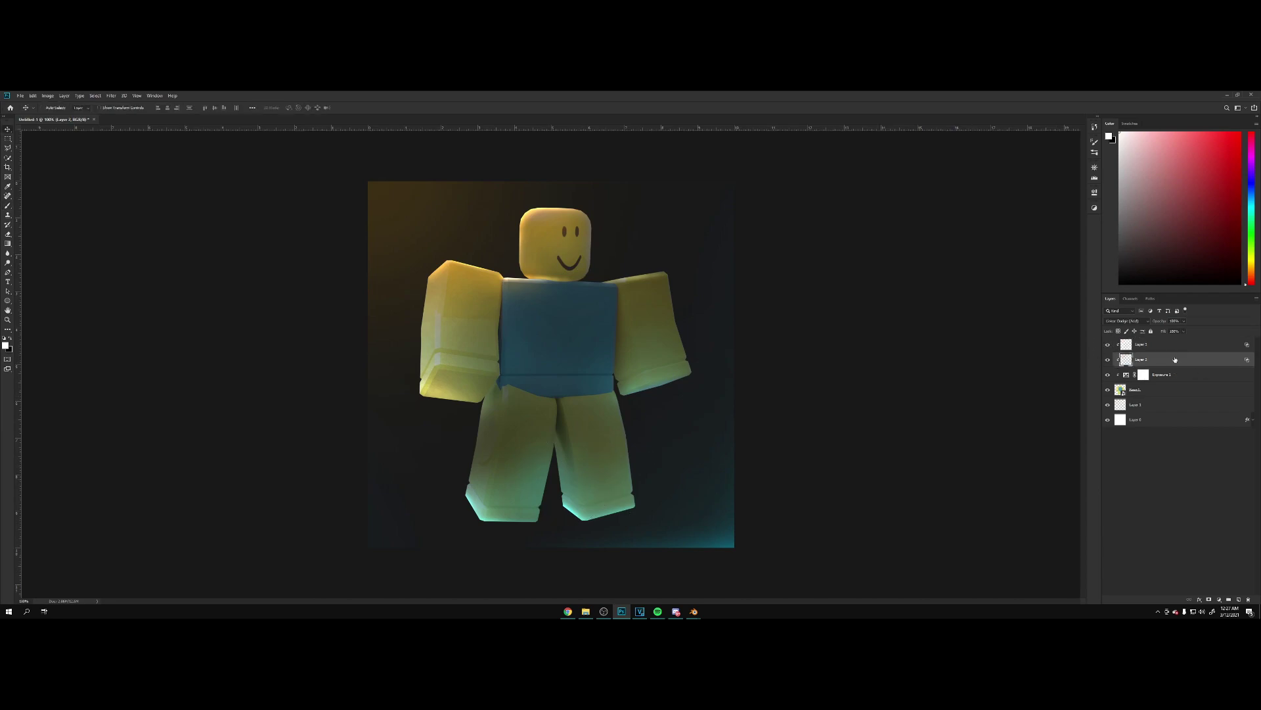
{"action": "left_click", "coordinate": [1172, 374]}
{"action": "left_click_drag", "start_coordinate": [1134, 323], "coordinate": [1007, 325]}
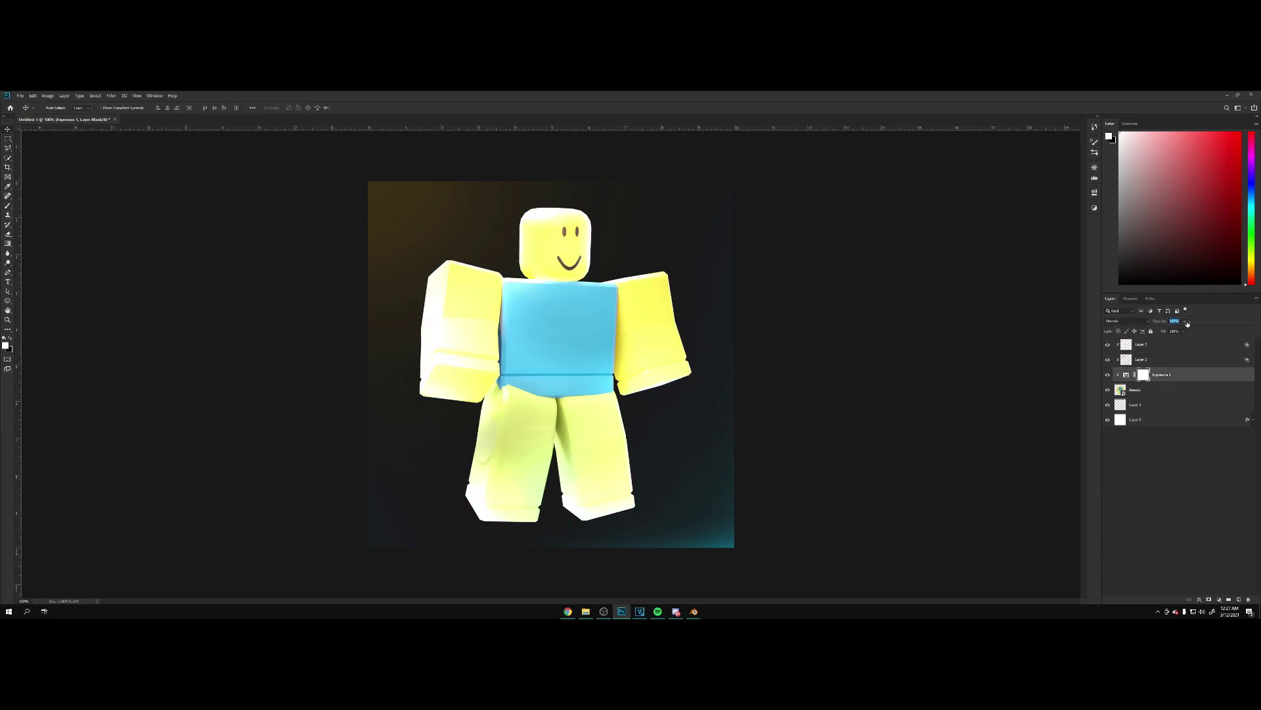
{"action": "left_click_drag", "start_coordinate": [1187, 322], "coordinate": [1213, 322]}
- Add a Color Lookup adjustment layer above the top layer and load the 2Strip.look 3DLUT
{"action": "left_click", "coordinate": [1183, 344]}
{"action": "left_click", "coordinate": [1218, 599]}
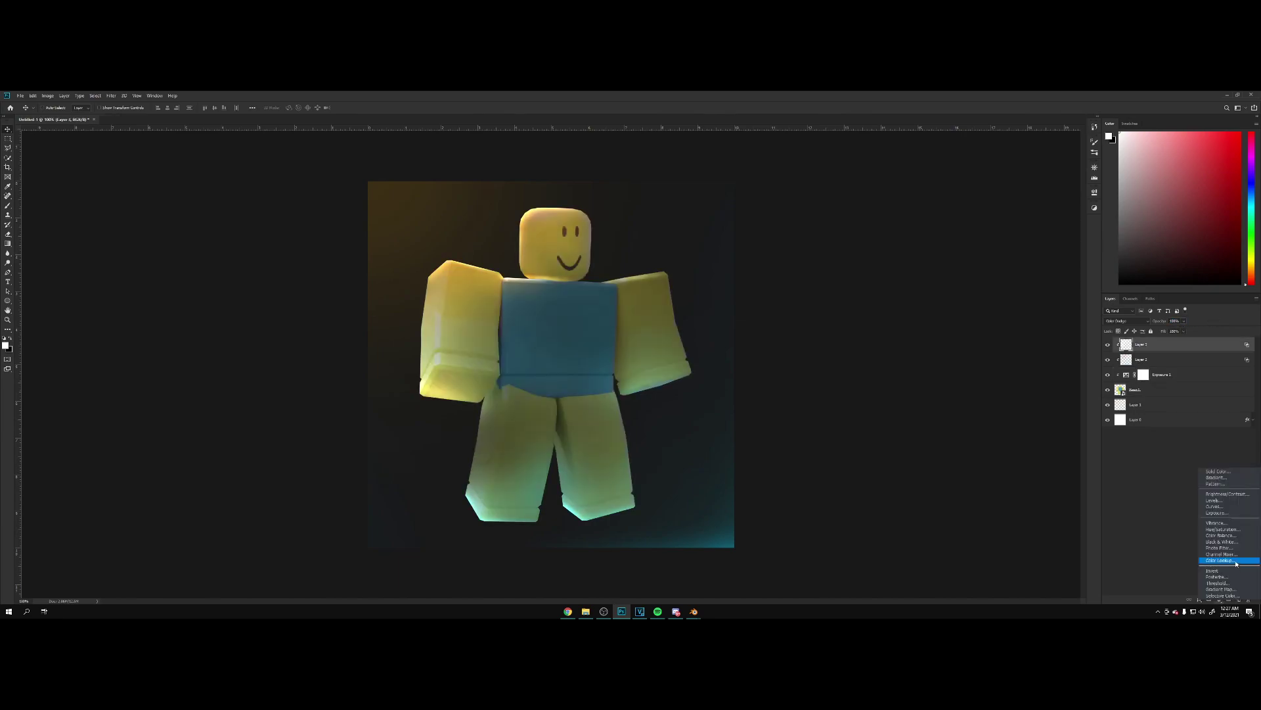
{"action": "left_click", "coordinate": [1232, 560]}
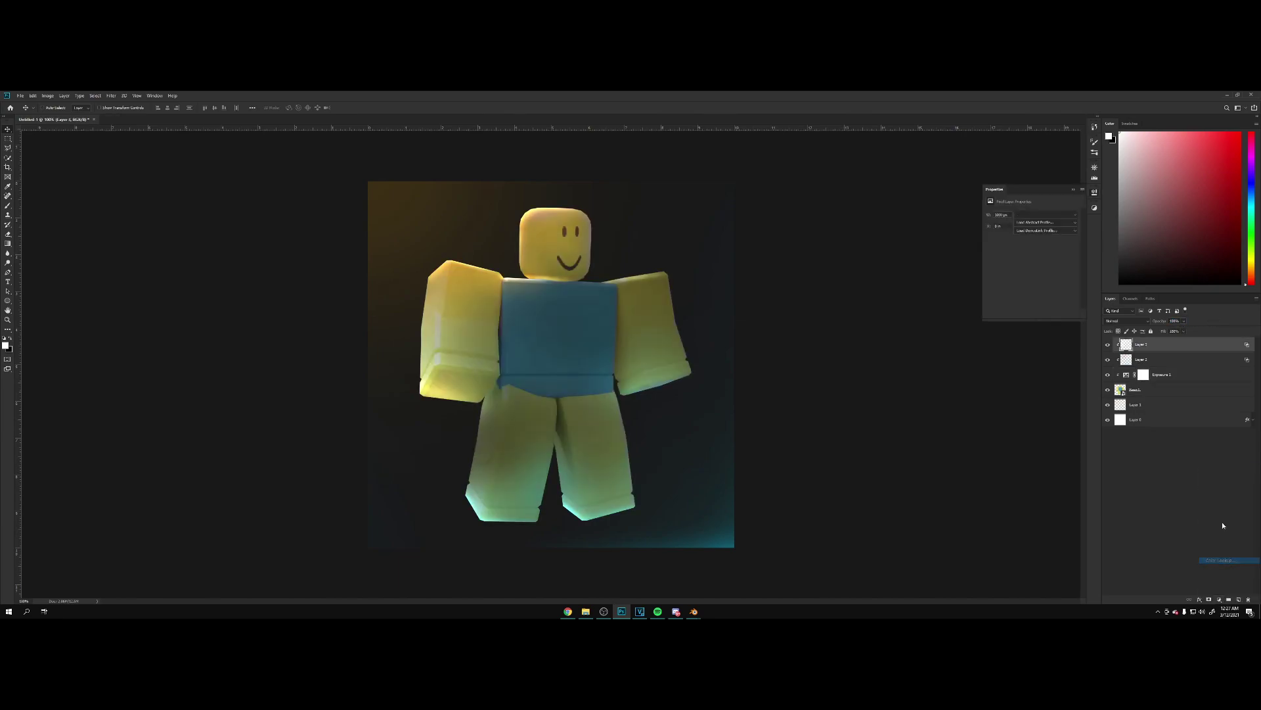
{"action": "left_click", "coordinate": [1046, 214]}
{"action": "left_click", "coordinate": [1048, 218]}
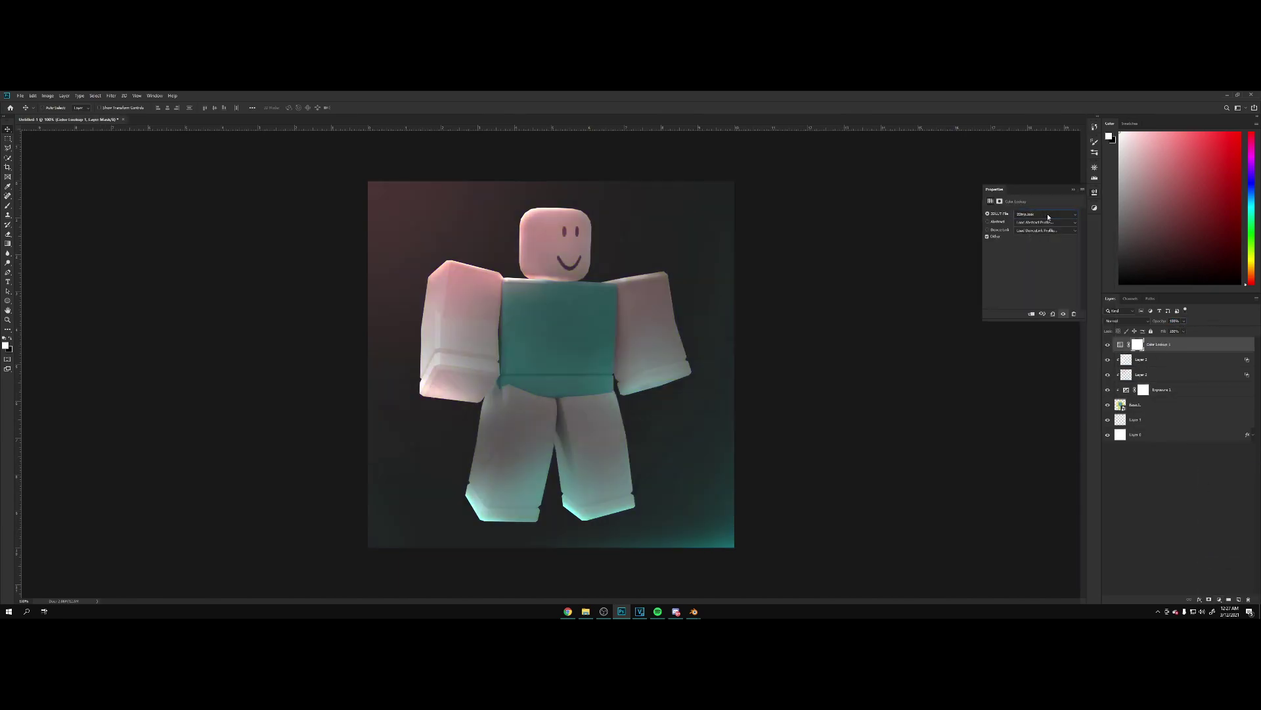
- Change the Color Lookup adjustment's 3DLUT to FoggyNight.3DL and strongly reduce the adjustment's opacity
{"action": "key", "text": "Down"}
{"action": "key", "text": "Down"}
{"action": "key", "text": "Down"}
{"action": "key", "text": "Down"}
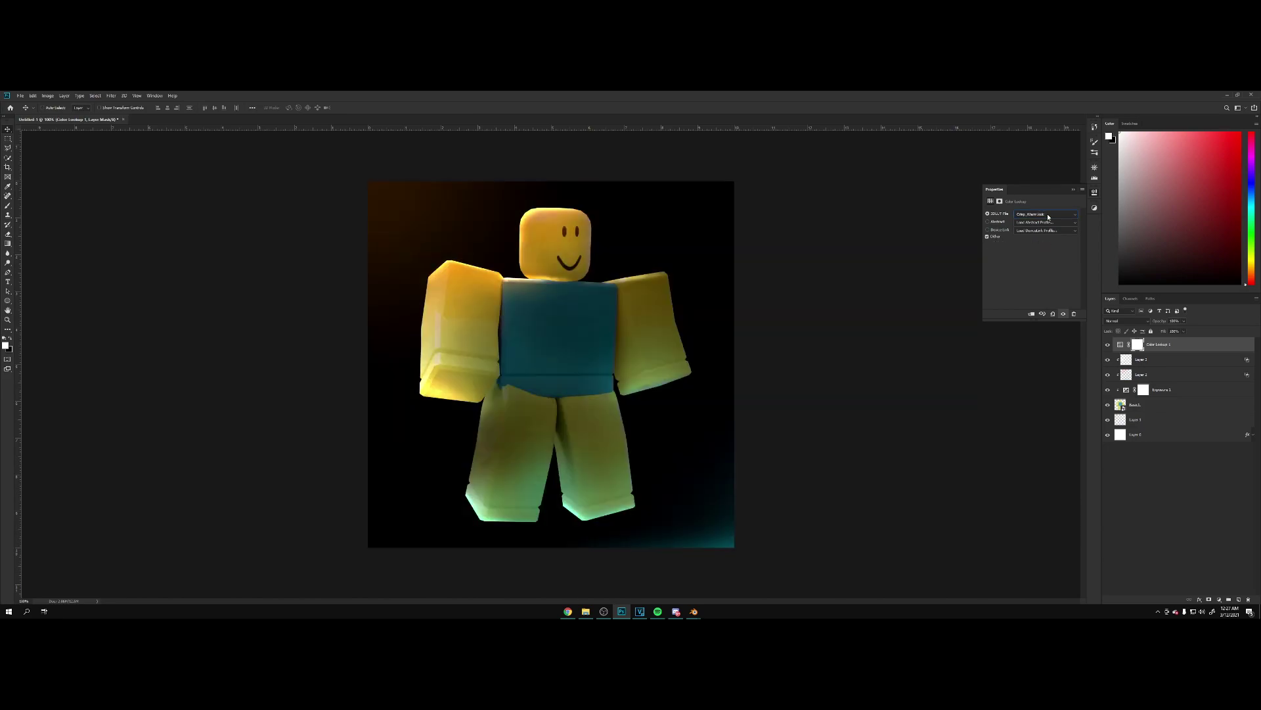
{"action": "key", "text": "Down"}
{"action": "key", "text": "Down"}
{"action": "key", "text": "Down"}
{"action": "key", "text": "Down"}
{"action": "key", "text": "Down"}
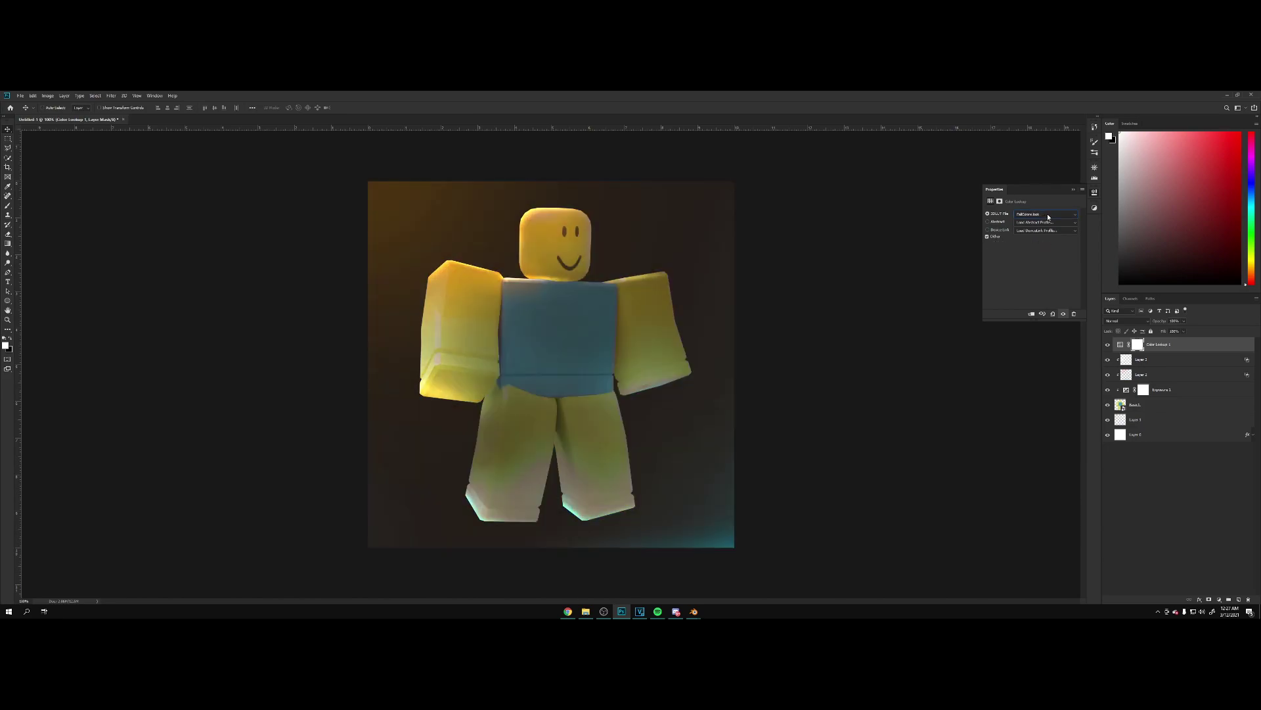
{"action": "key", "text": "Up"}
{"action": "key", "text": "Down"}
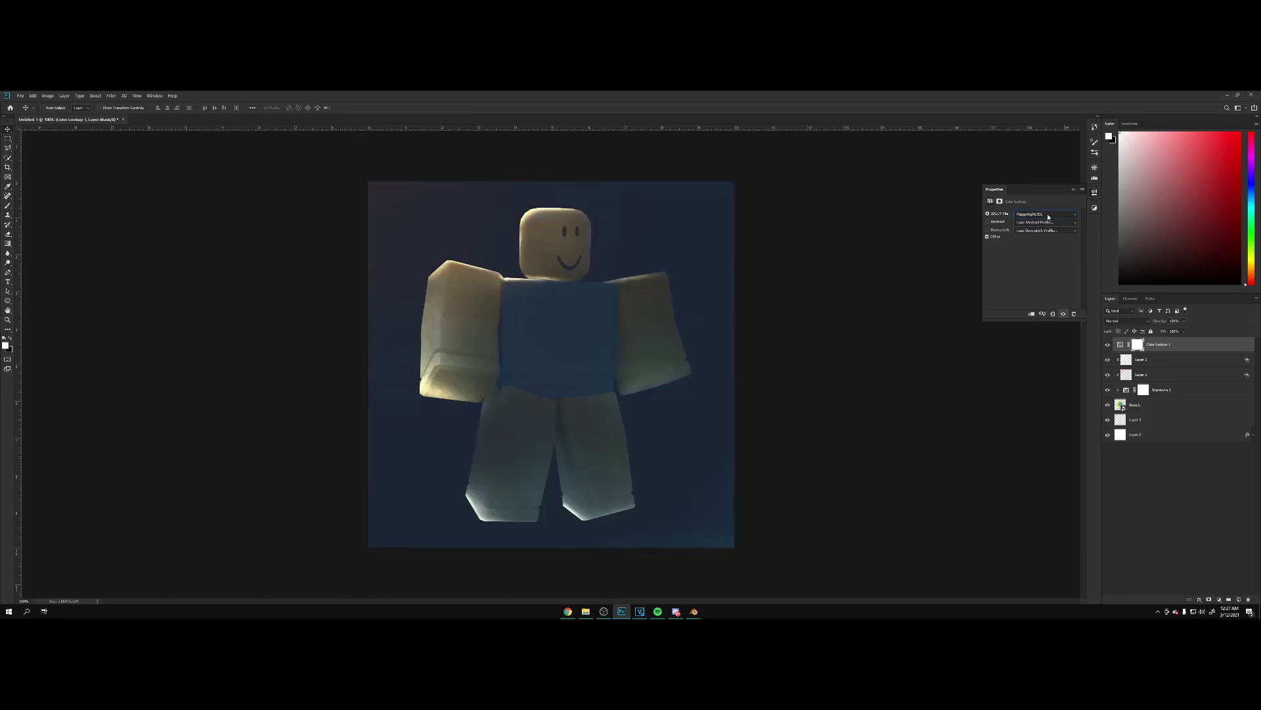
{"action": "key", "text": "Down"}
{"action": "key", "text": "Up"}
{"action": "left_click", "coordinate": [1074, 189]}
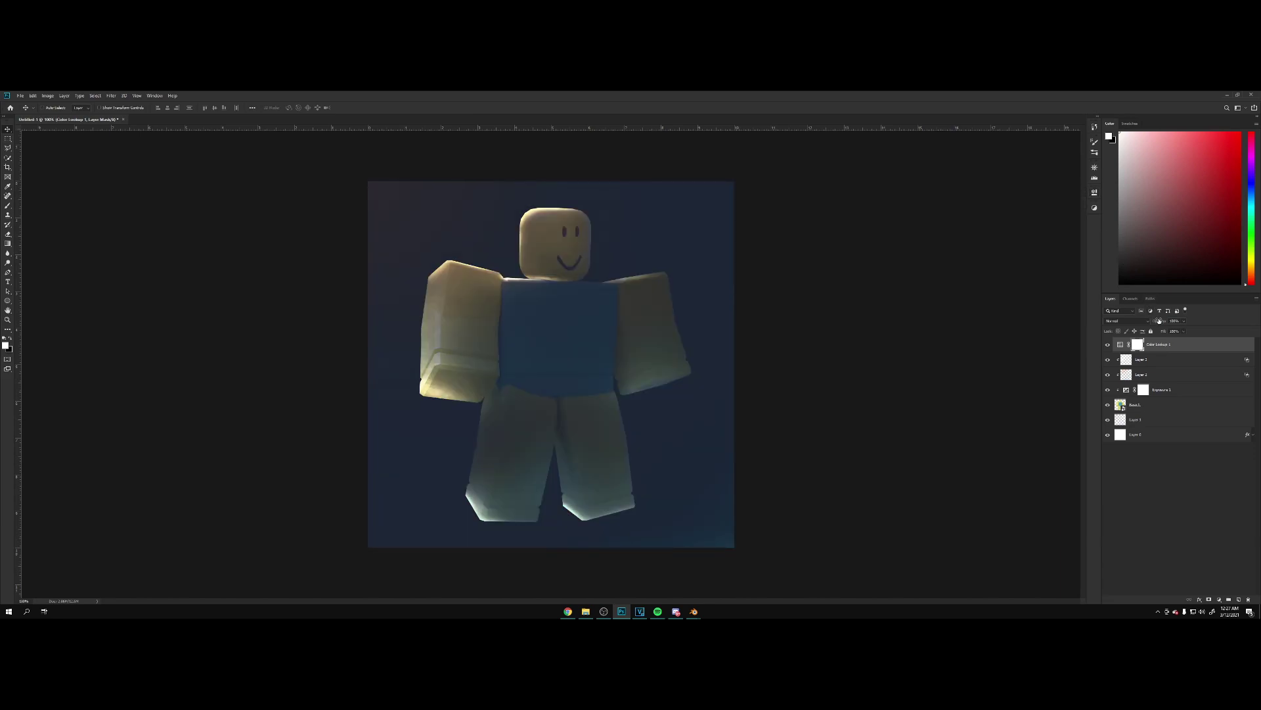
{"action": "left_click_drag", "start_coordinate": [1075, 321], "coordinate": [986, 319]}
{"action": "left_click", "coordinate": [1147, 490]}
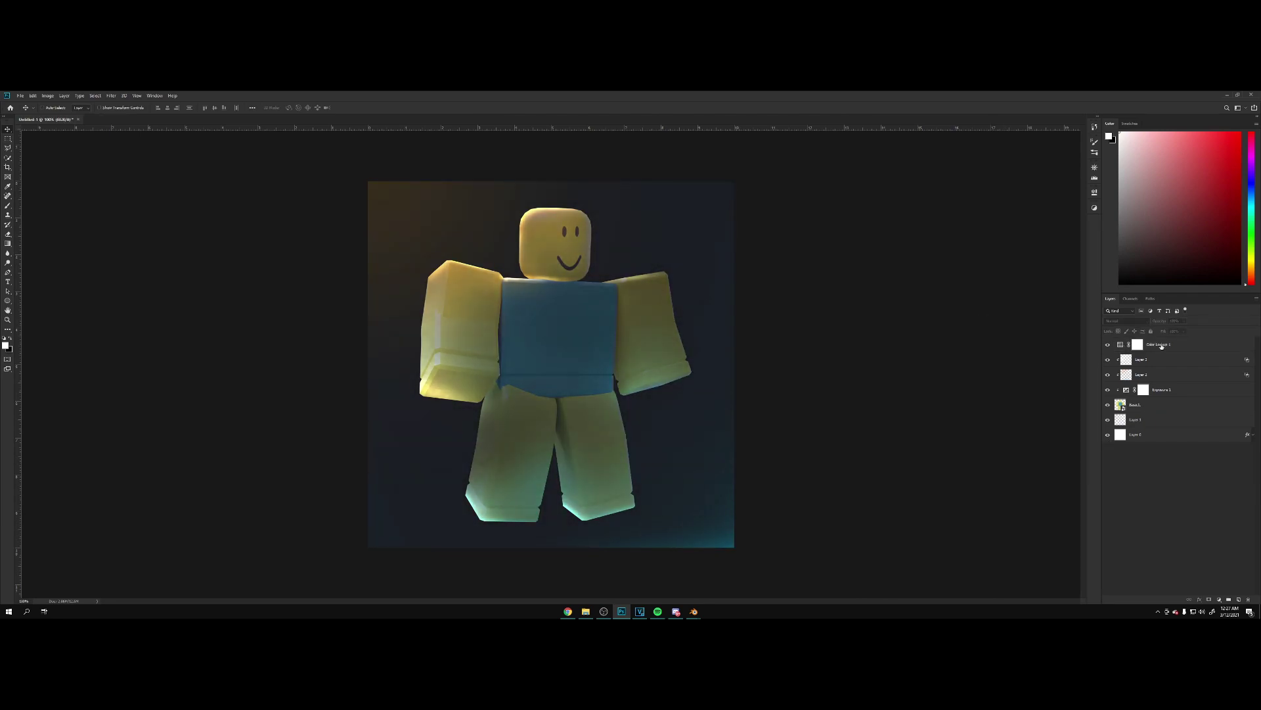
- Duplicate the Color Lookup adjustment at a higher opacity and set the copy's blend mode to Overlay
{"action": "left_click", "coordinate": [1163, 346]}
{"action": "key", "text": "ctrl+j"}
{"action": "left_click_drag", "start_coordinate": [1162, 322], "coordinate": [1209, 322]}
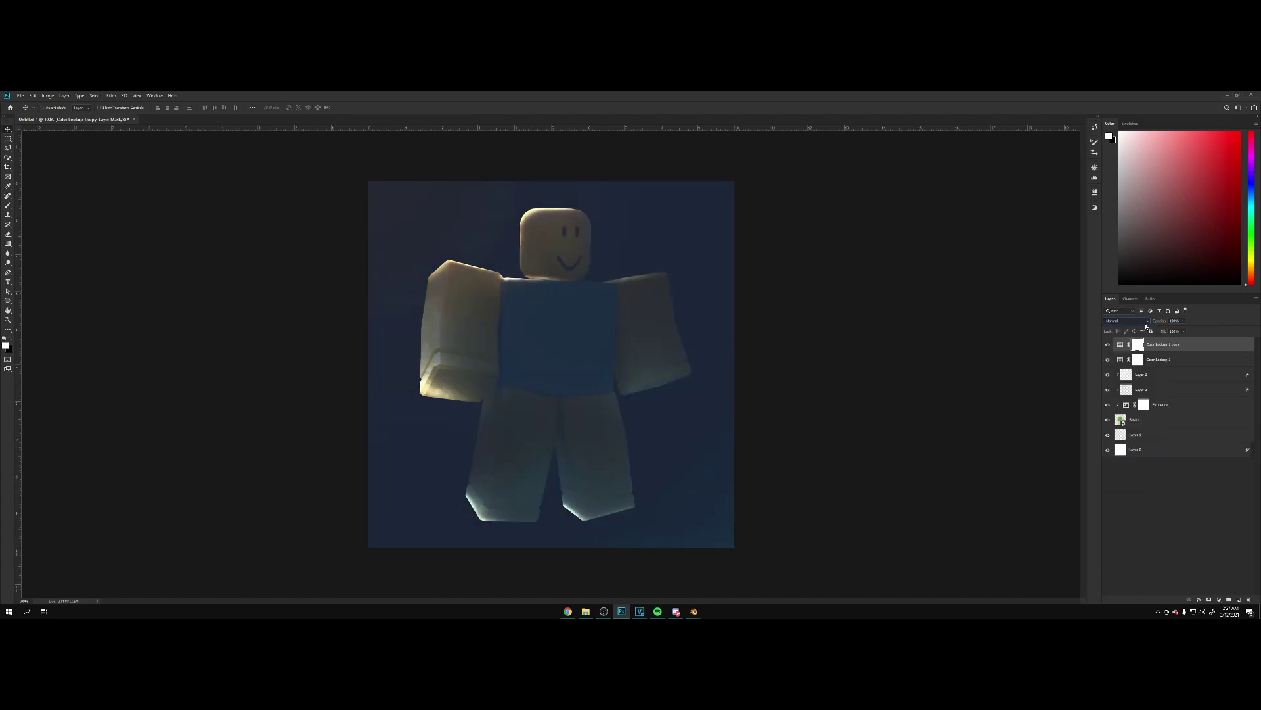
{"action": "left_click", "coordinate": [1146, 322]}
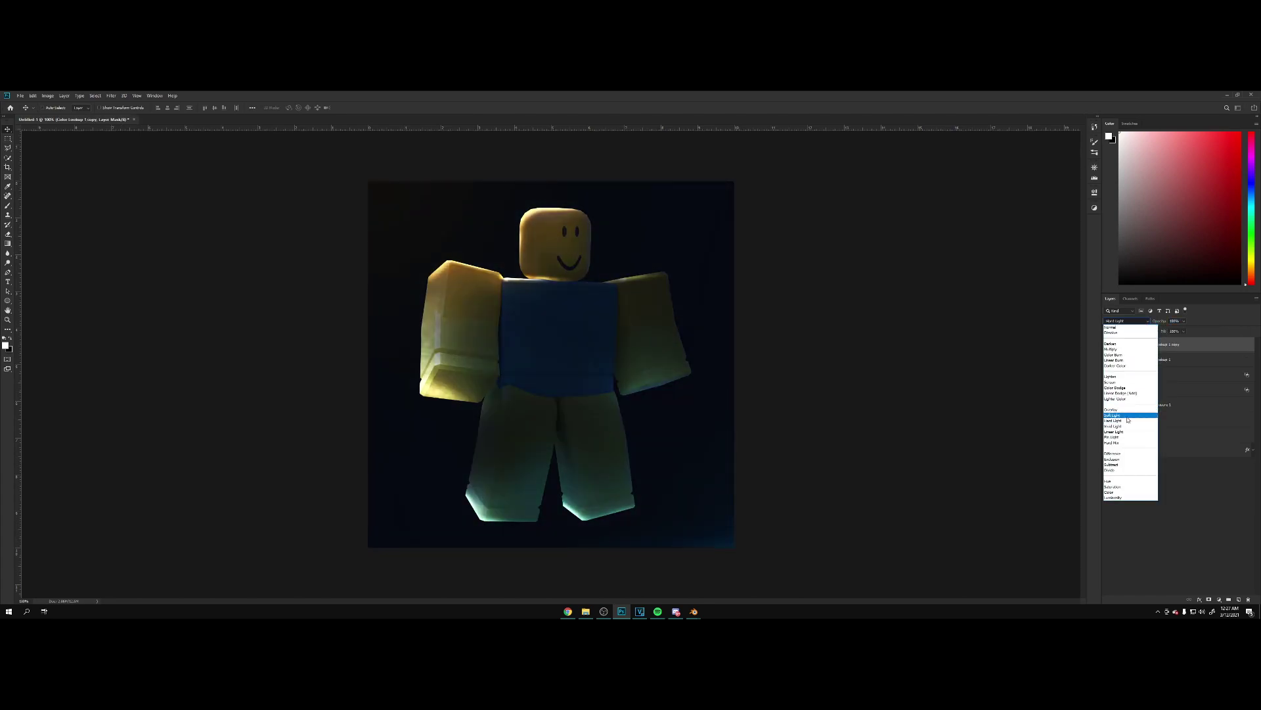
{"action": "left_click", "coordinate": [1128, 409]}
{"action": "left_click_drag", "start_coordinate": [1166, 325], "coordinate": [1150, 325]}
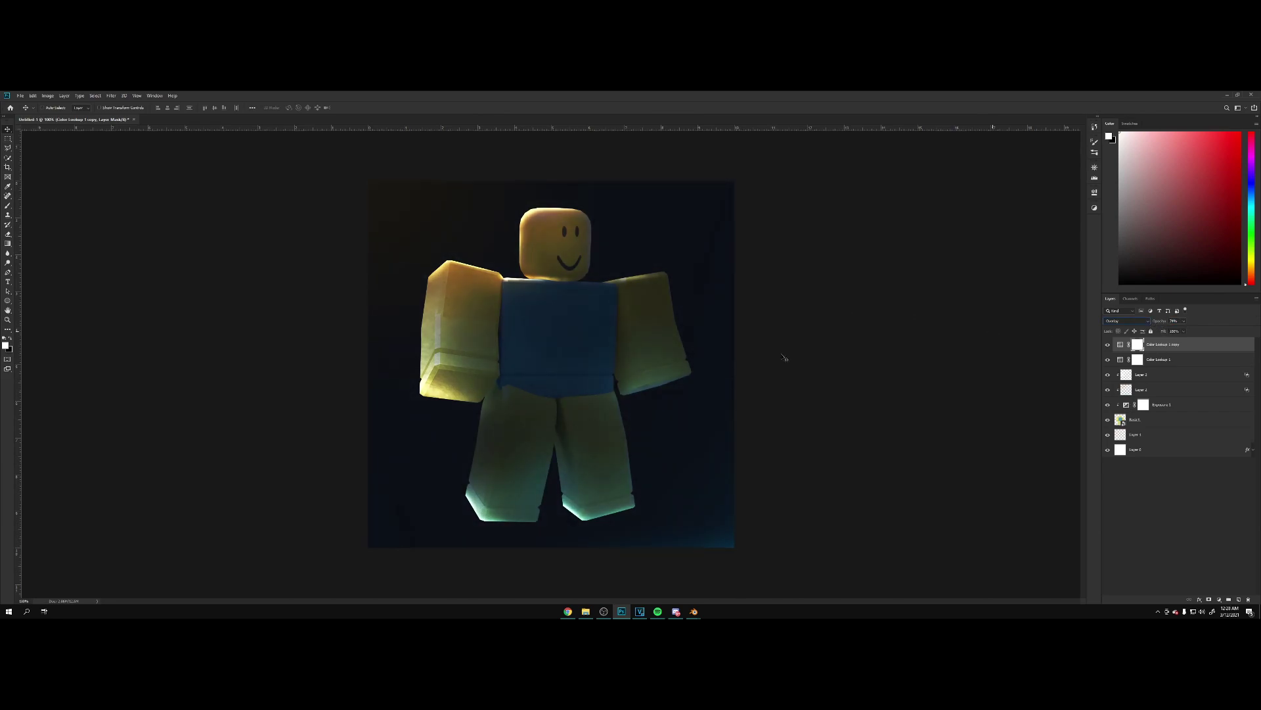
- Paint black on the Color Lookup copy's mask over the character's torso and arms with a stronger brush
{"action": "left_click", "coordinate": [1156, 425]}
{"action": "left_click", "coordinate": [1137, 346]}
{"action": "key", "text": "b"}
{"action": "key", "text": "x"}
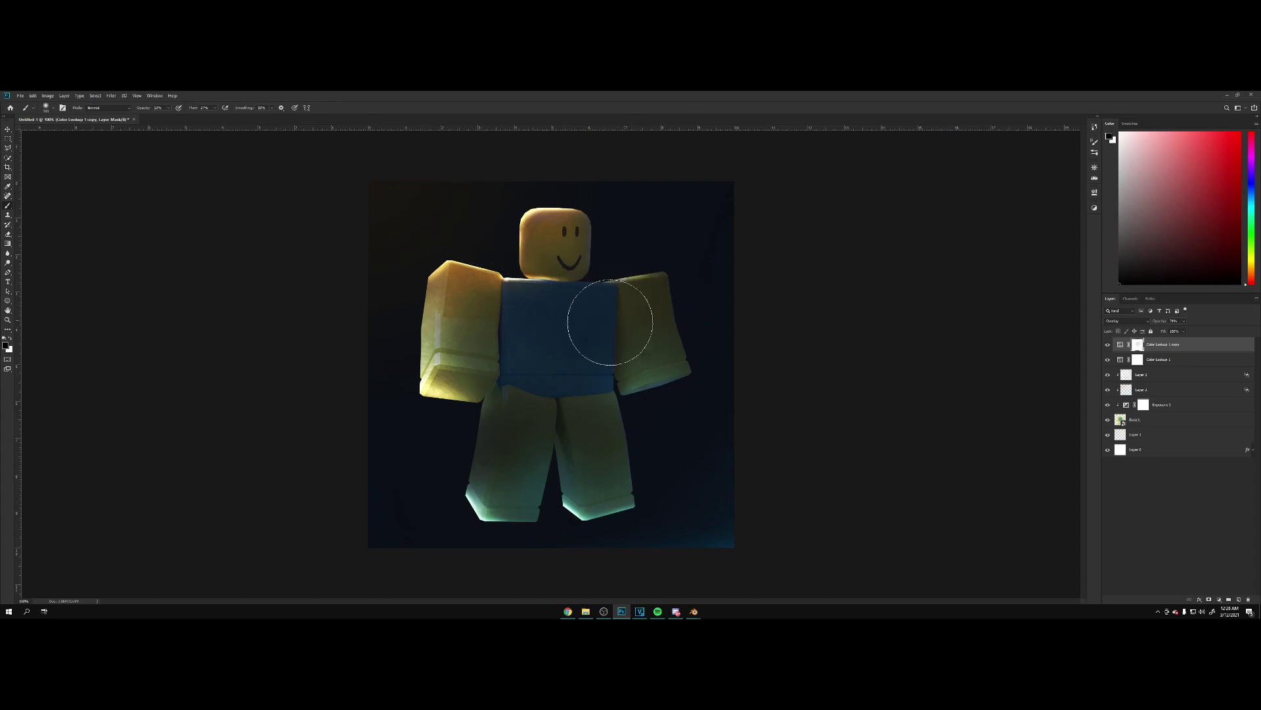
{"action": "type", "text": "100"}
{"action": "mouse_move", "coordinate": [667, 287]}
{"action": "left_mouse_down"}
{"action": "mouse_move", "coordinate": [633, 448]}
{"action": "mouse_move", "coordinate": [545, 342]}
{"action": "left_mouse_up"}
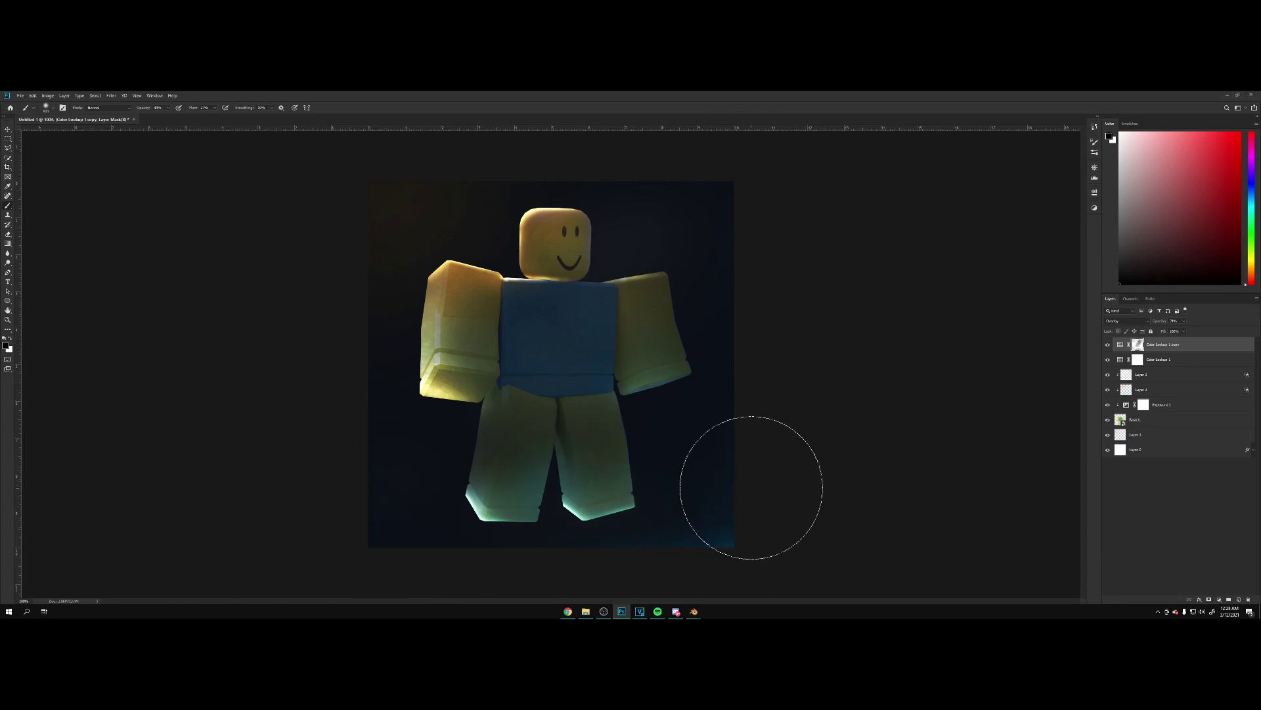
- Paint white on the Color Lookup copy's mask at the canvas edge beside the arm nearest the orange glow
{"action": "left_click", "coordinate": [10, 337]}
{"action": "left_click", "coordinate": [329, 275]}
{"action": "key", "text": "x"}
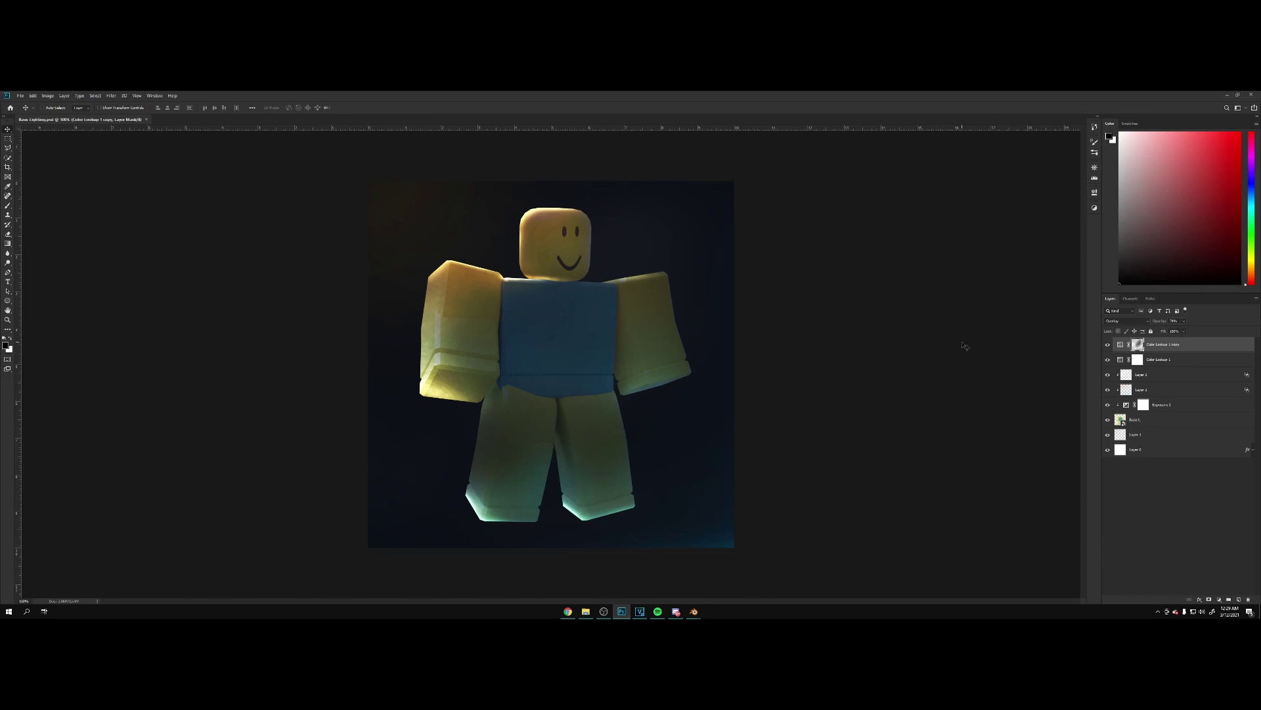
- Create a new layer above all the others and choose cyan as the brush colour
{"action": "key", "text": "ctrl+shift+alt+n"}
{"action": "key", "text": "x"}
{"action": "key", "text": "b"}
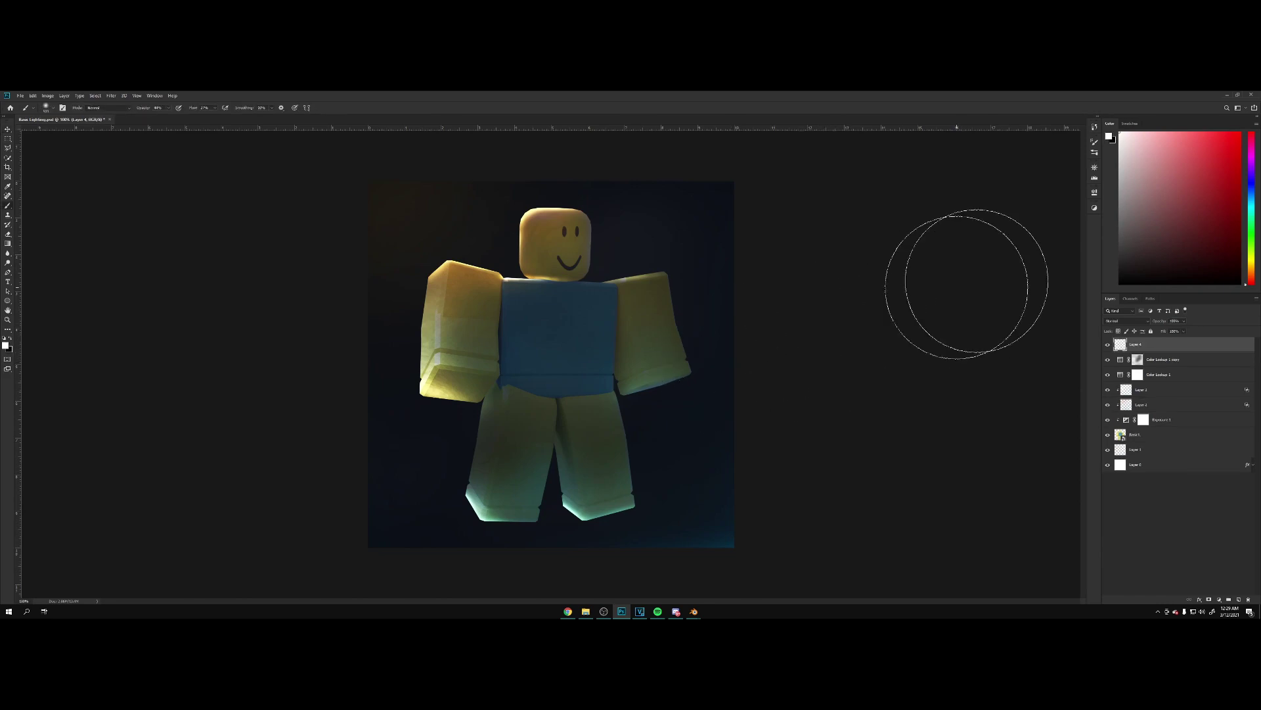
{"action": "left_click", "coordinate": [1251, 201]}
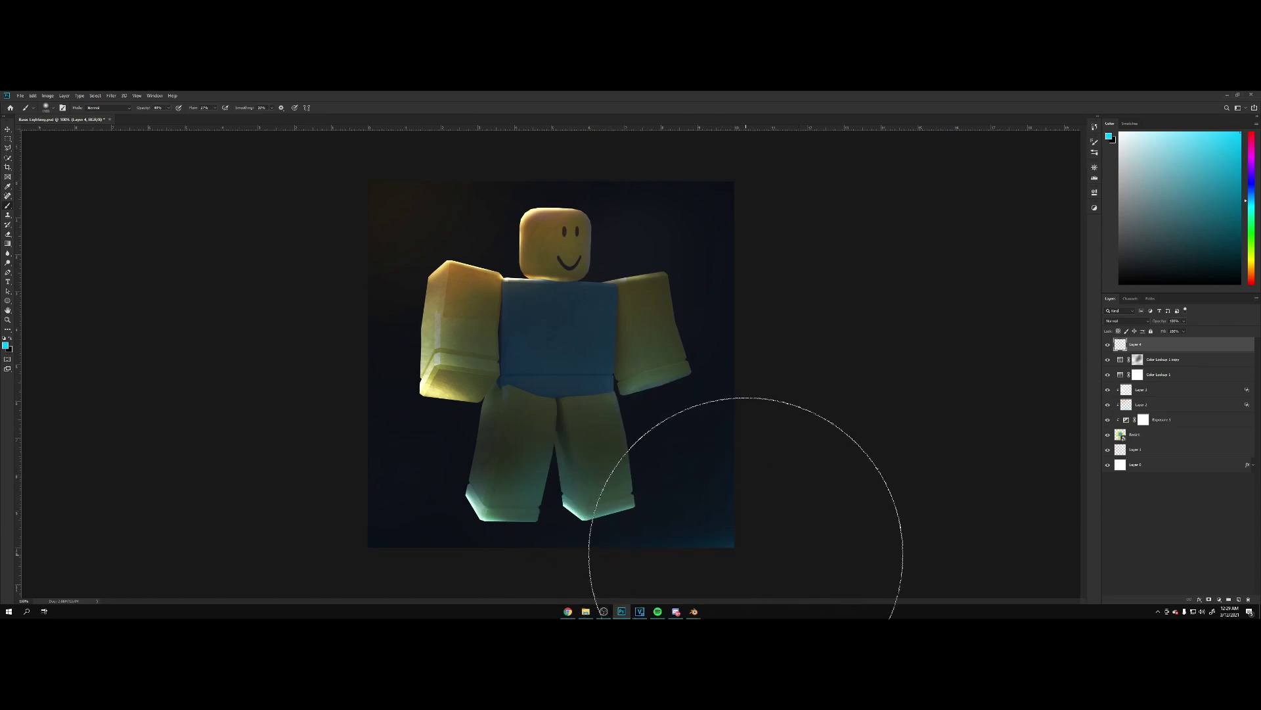
- Paint a wide soft cyan glow along the canvas's lower edge with a much larger brush
{"action": "key", "text": "ctrl+minus"}
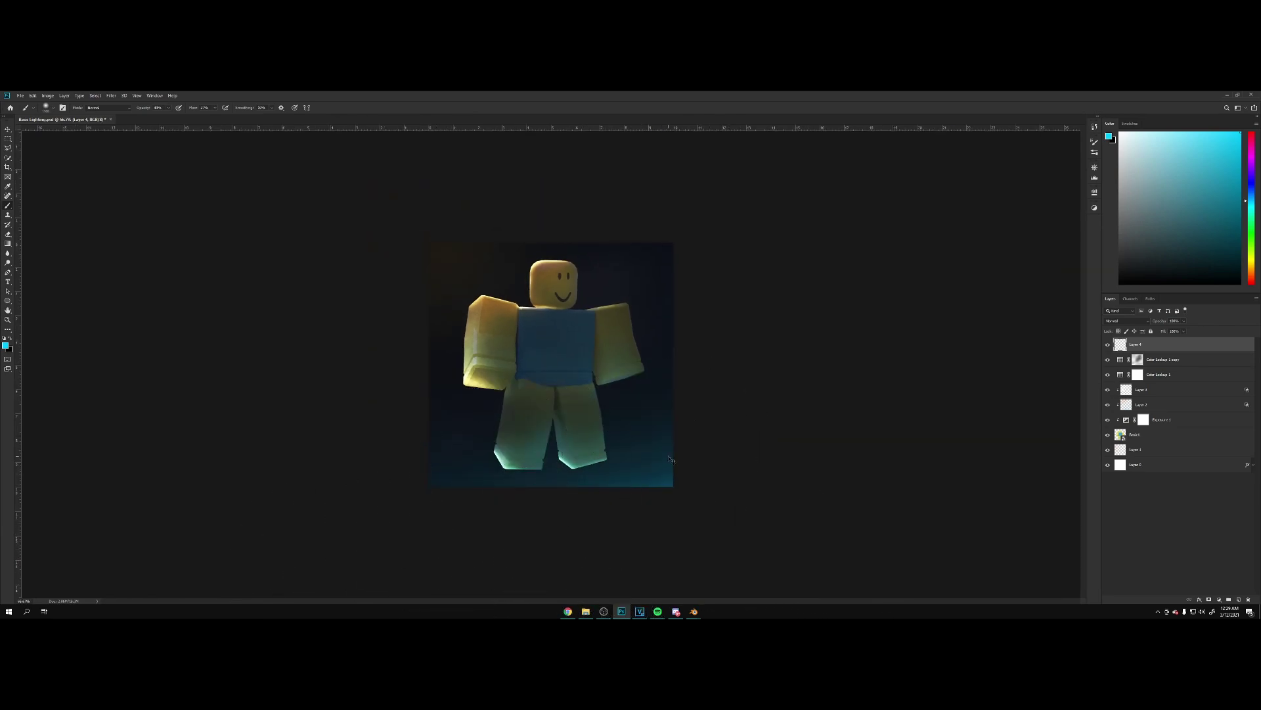
{"action": "key", "text": "ctrl+z"}
{"action": "key", "text": "bracketright"}
{"action": "key", "text": "bracketright"}
{"action": "key", "text": "bracketright"}
{"action": "key", "text": "bracketright"}
{"action": "key", "text": "bracketright"}
{"action": "key", "text": "bracketright"}
{"action": "key", "text": "bracketright"}
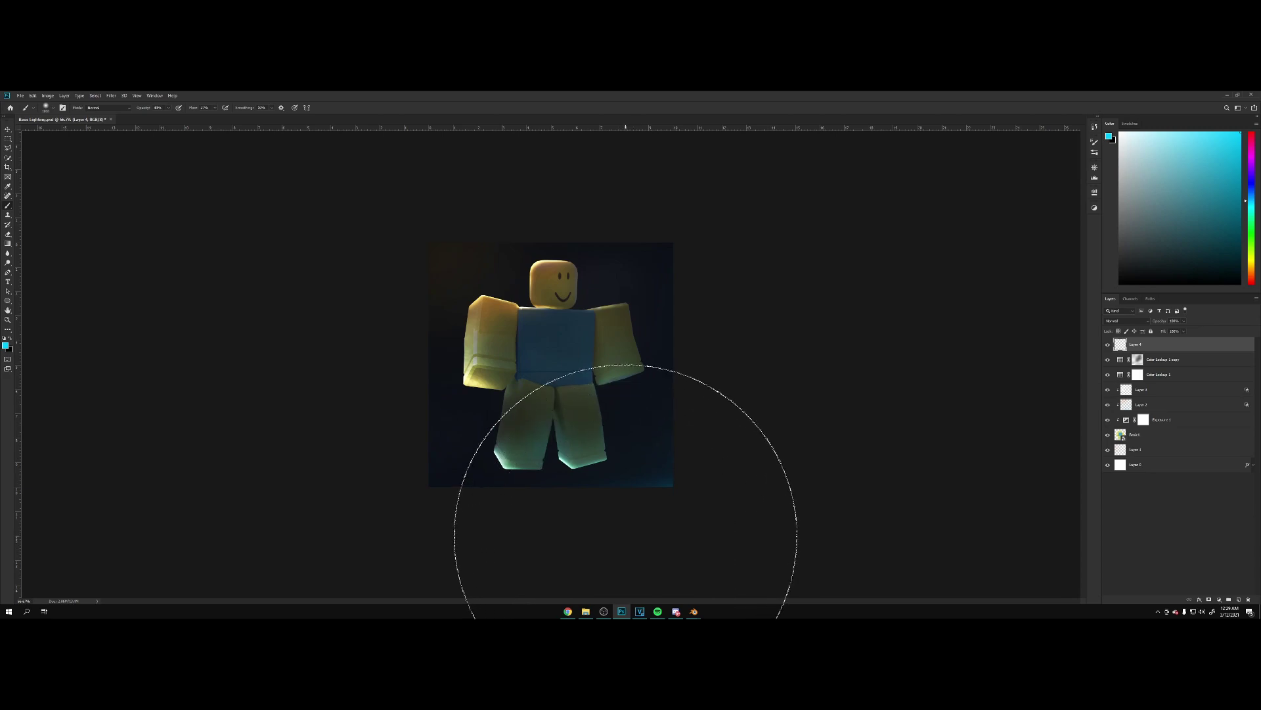
{"action": "left_click", "coordinate": [626, 539]}
{"action": "key", "text": "ctrl+z"}
{"action": "left_click_drag", "start_coordinate": [581, 563], "coordinate": [609, 555]}
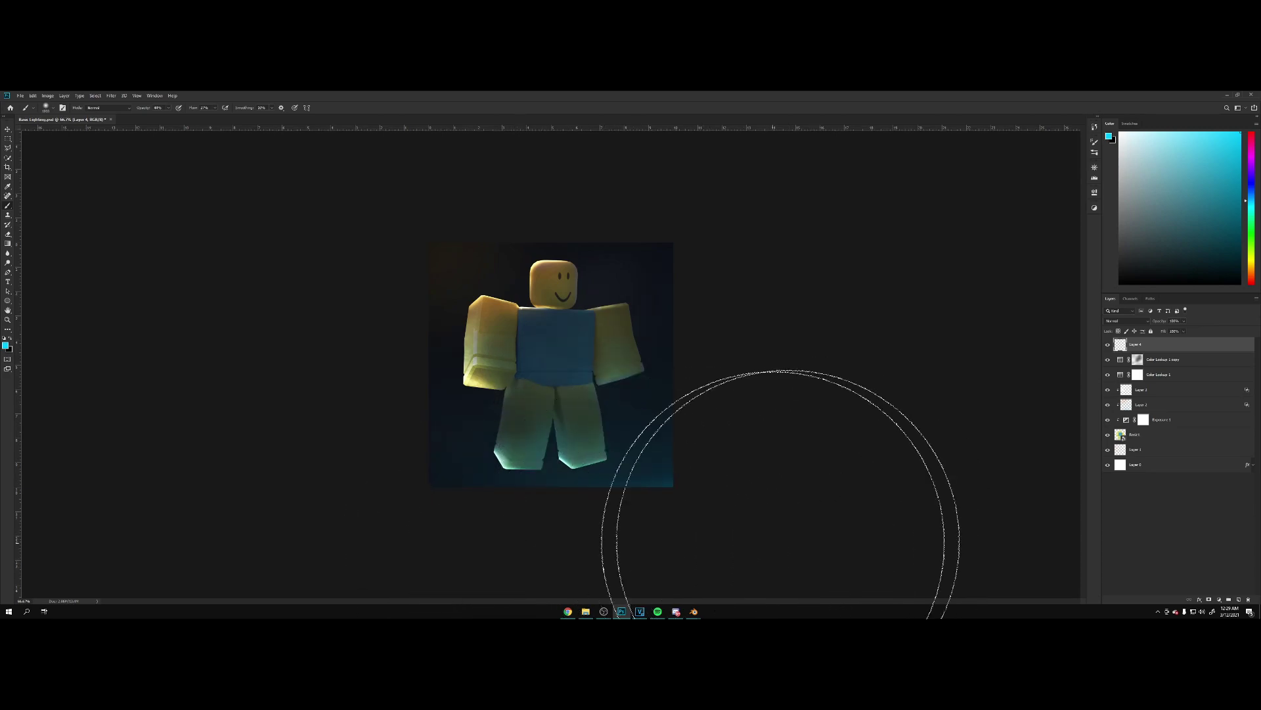
- Pick orange and add a wide soft glow at the upper corner of the canvas, above the brightest arm
{"action": "left_click", "coordinate": [1253, 269]}
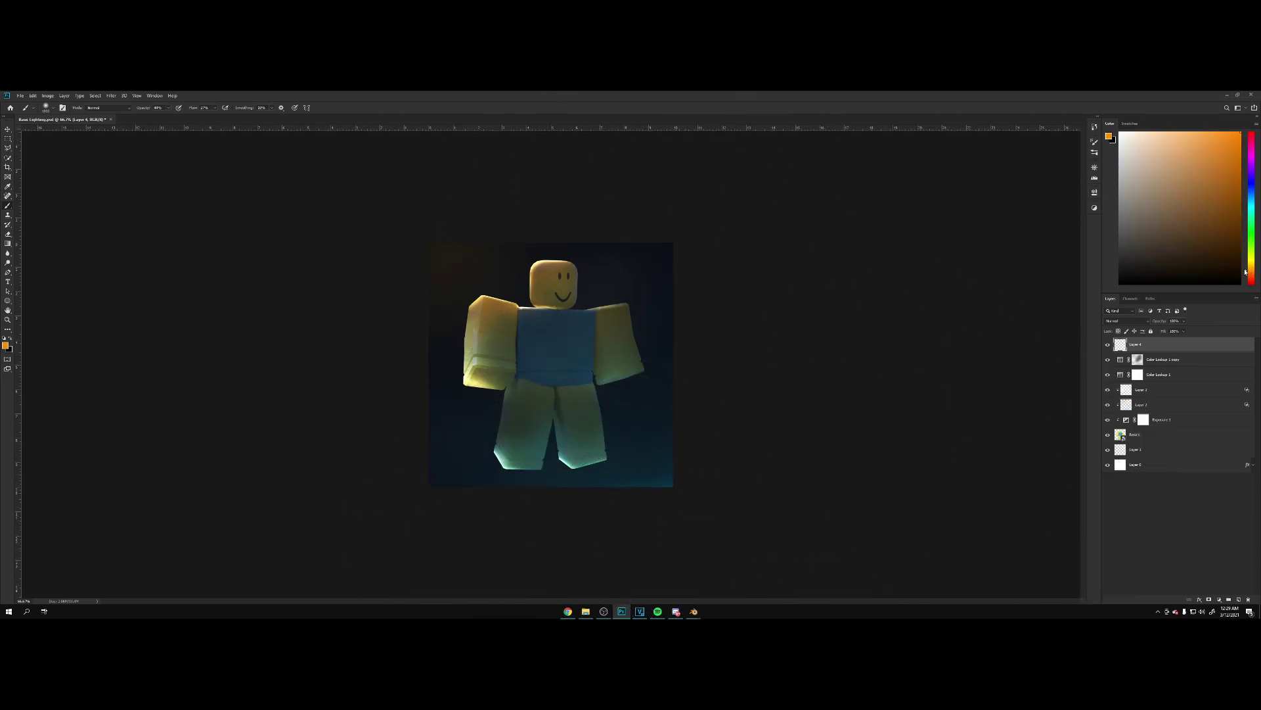
{"action": "left_click", "coordinate": [466, 217]}
{"action": "key", "text": "ctrl+z"}
{"action": "left_click", "coordinate": [492, 228]}
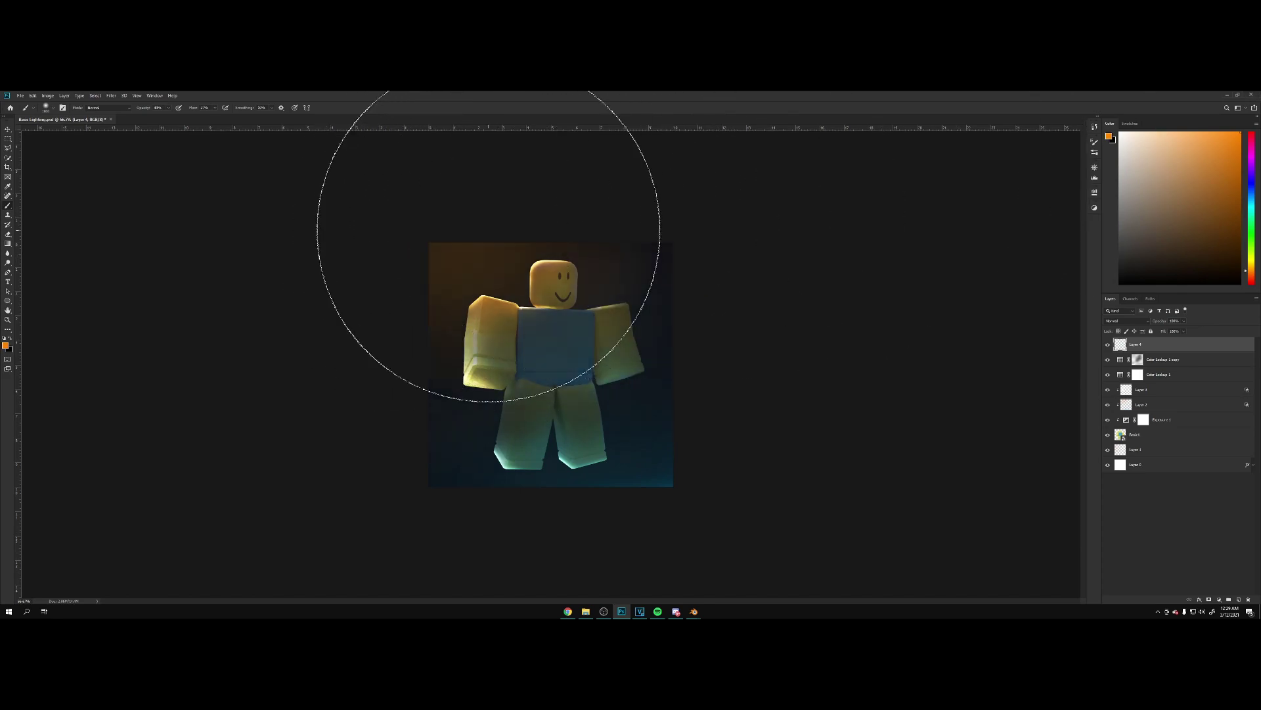
- Set the blend mode of the orange and cyan glow layer to Overlay
{"action": "key", "text": "v"}
{"action": "key", "text": "ctrl+plus"}
{"action": "key", "text": "ctrl+plus"}
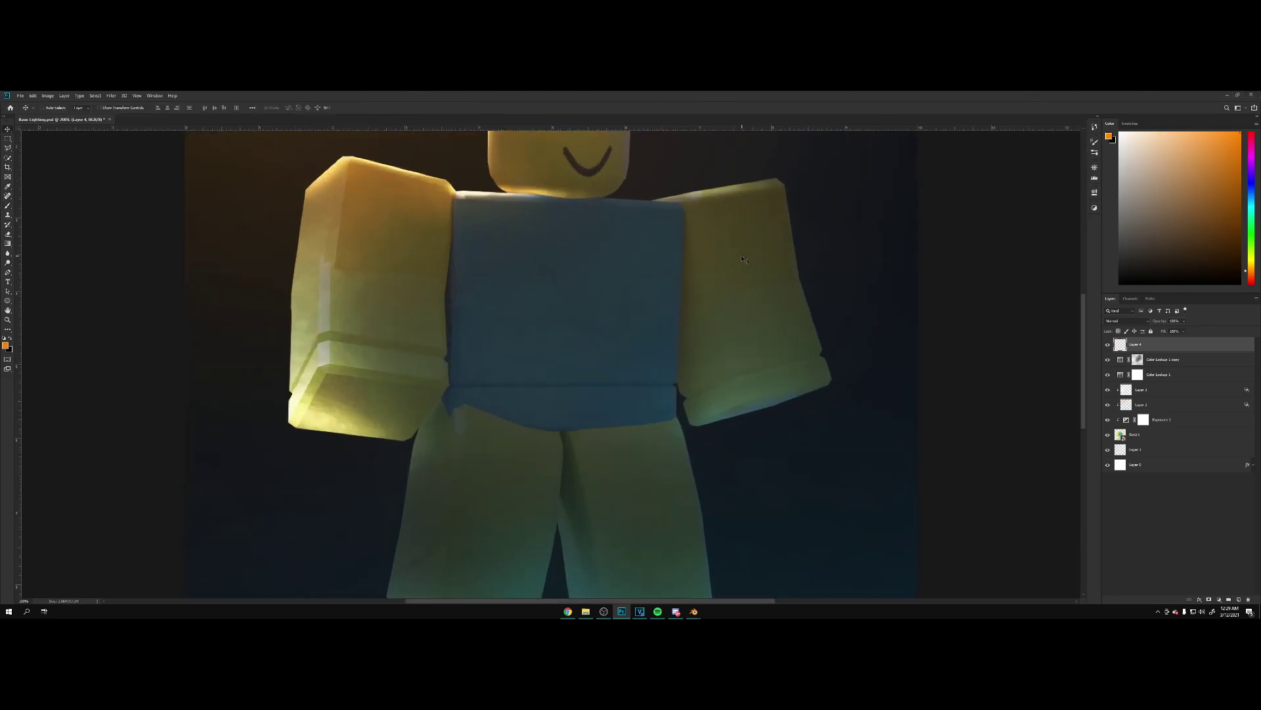
{"action": "key", "text": "ctrl+minus"}
{"action": "left_click", "coordinate": [1143, 322]}
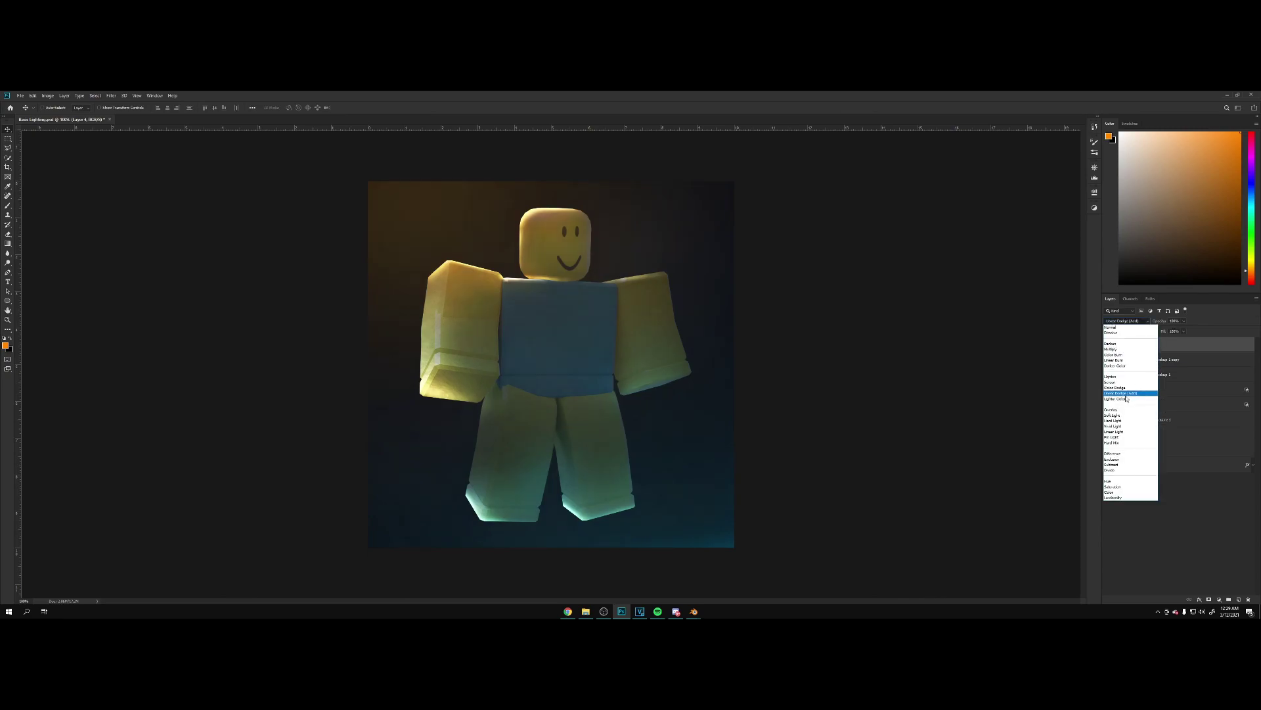
{"action": "left_click", "coordinate": [1126, 410]}
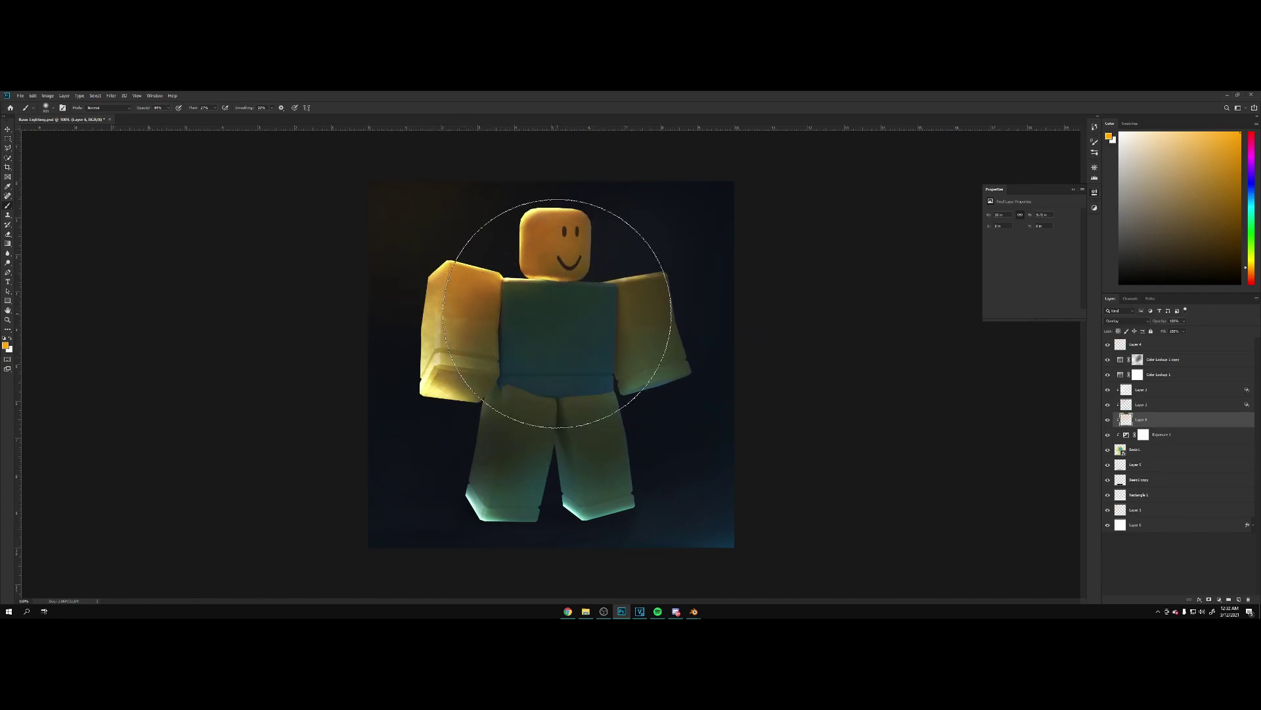
- Brush cyan light onto the character's legs on the clipped Overlay layer and reduce that layer's opacity
{"action": "left_click", "coordinate": [1248, 203]}
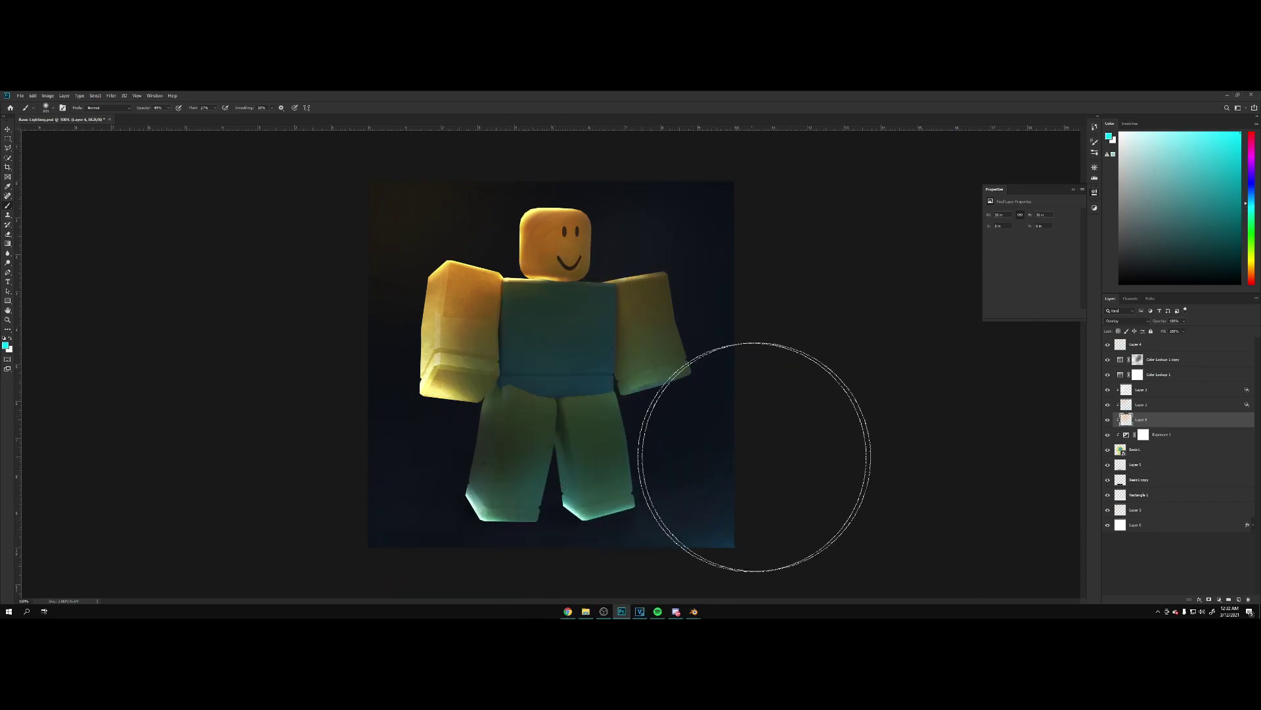
{"action": "key", "text": "v"}
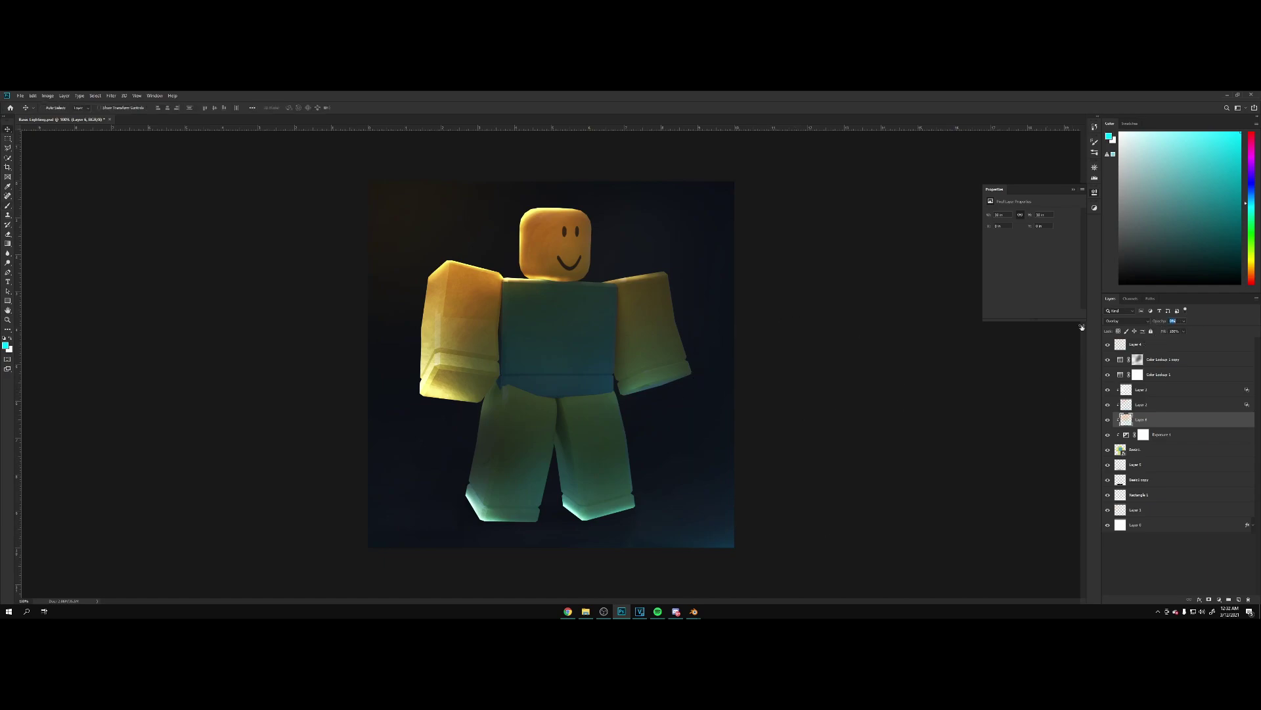
{"action": "left_click_drag", "start_coordinate": [1083, 327], "coordinate": [1145, 327]}
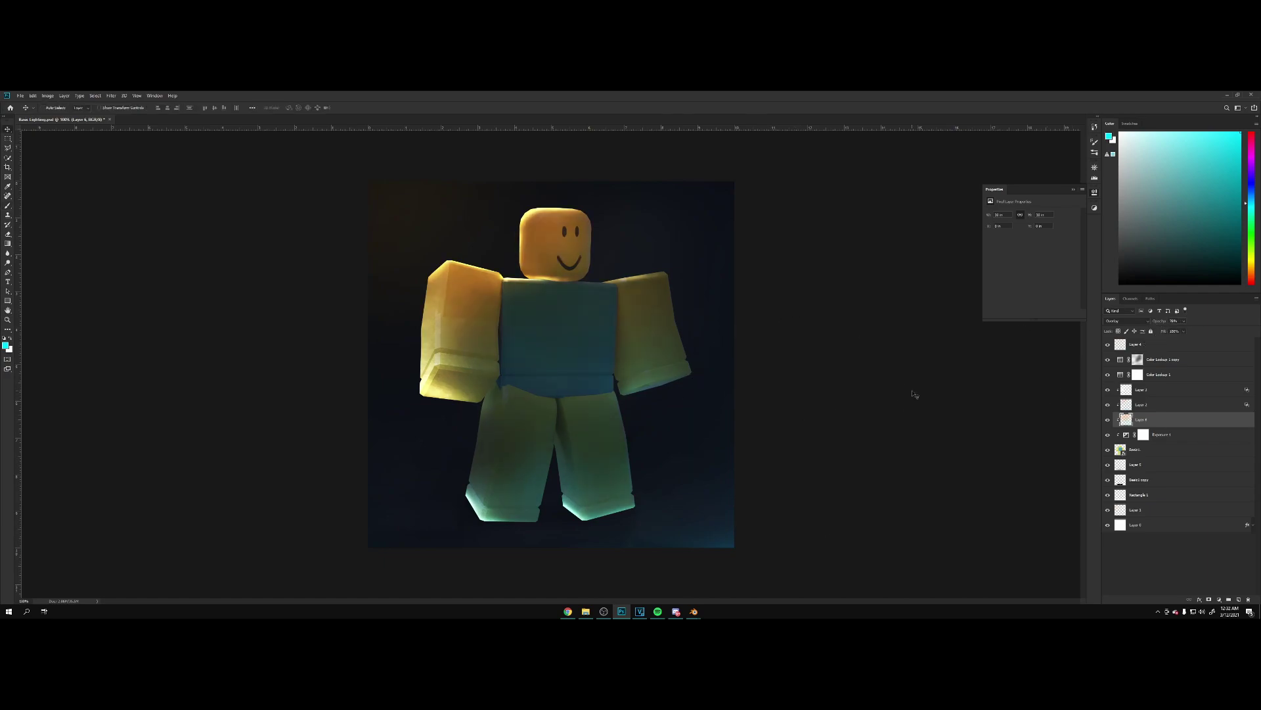
- Group all the layers, from the top glow layer down to the background
{"action": "left_click", "coordinate": [1167, 351]}
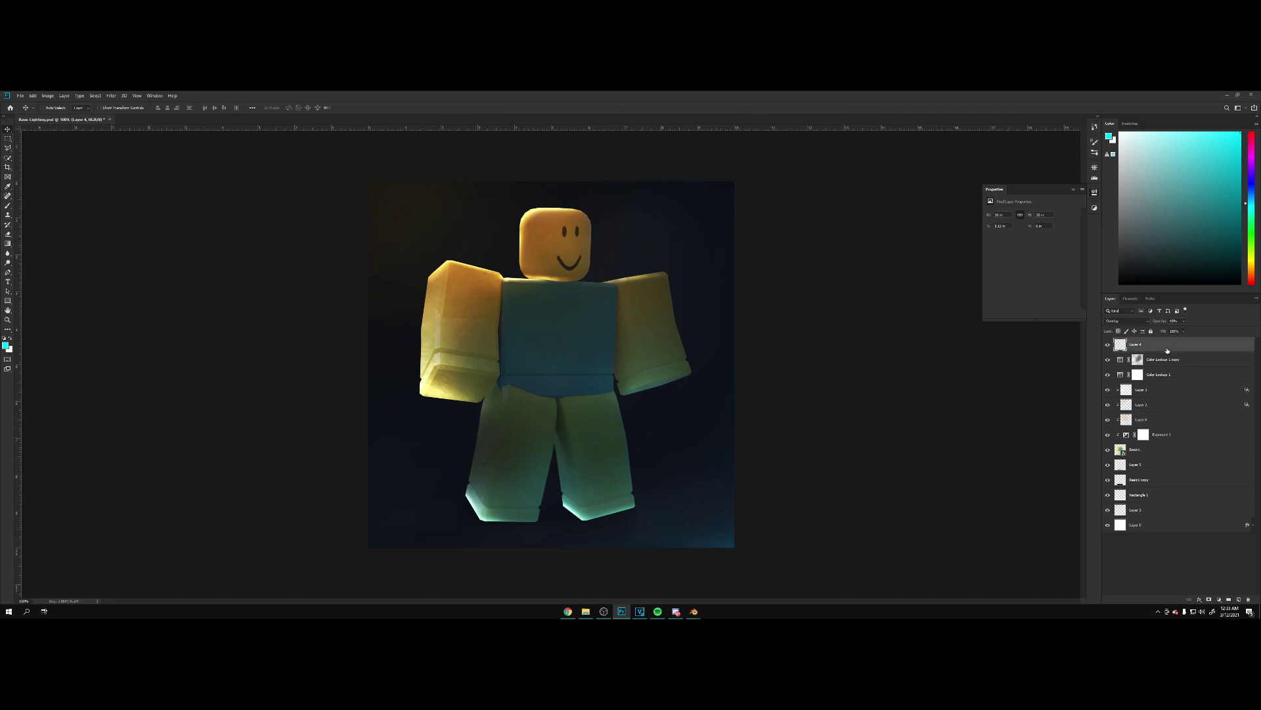
{"action": "left_click", "coordinate": [1166, 523], "text": "shift"}
{"action": "key", "text": "ctrl+g"}
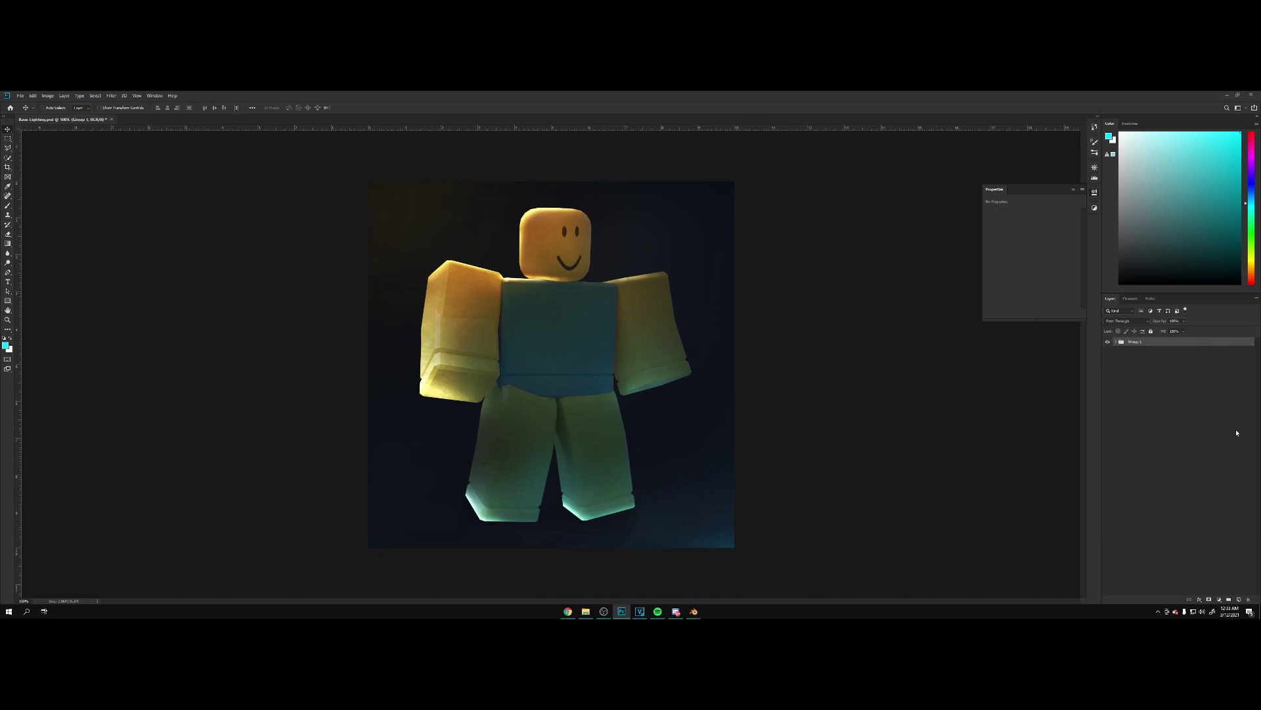
- Create a new layer above the group and fill it with the merged picture using Apply Image in Multiply mode
{"action": "left_click", "coordinate": [1239, 600]}
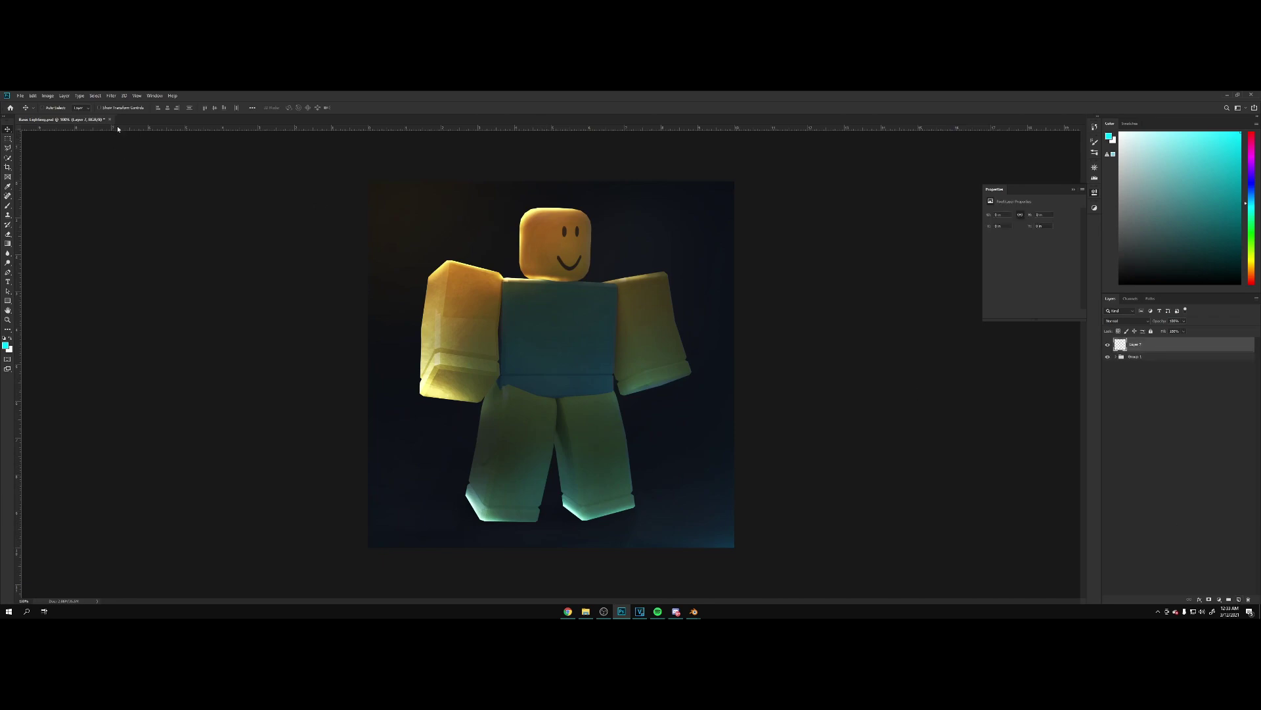
{"action": "left_click", "coordinate": [55, 98]}
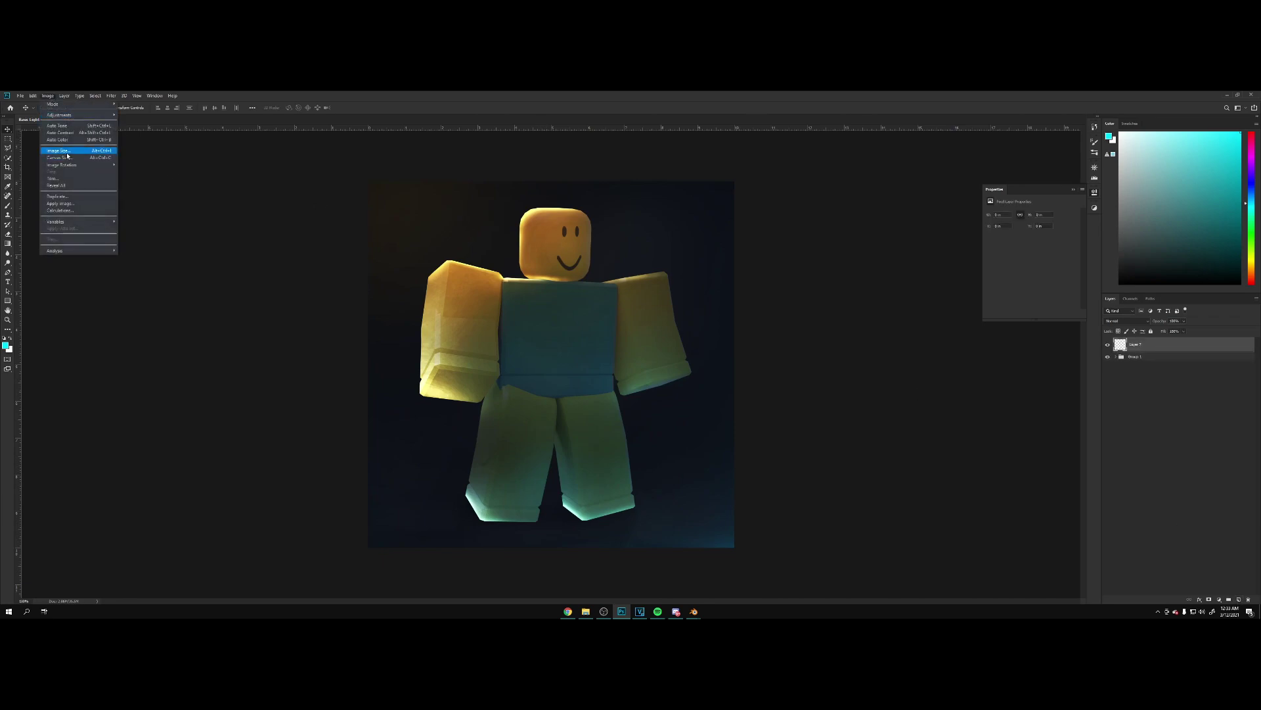
{"action": "left_click", "coordinate": [60, 203]}
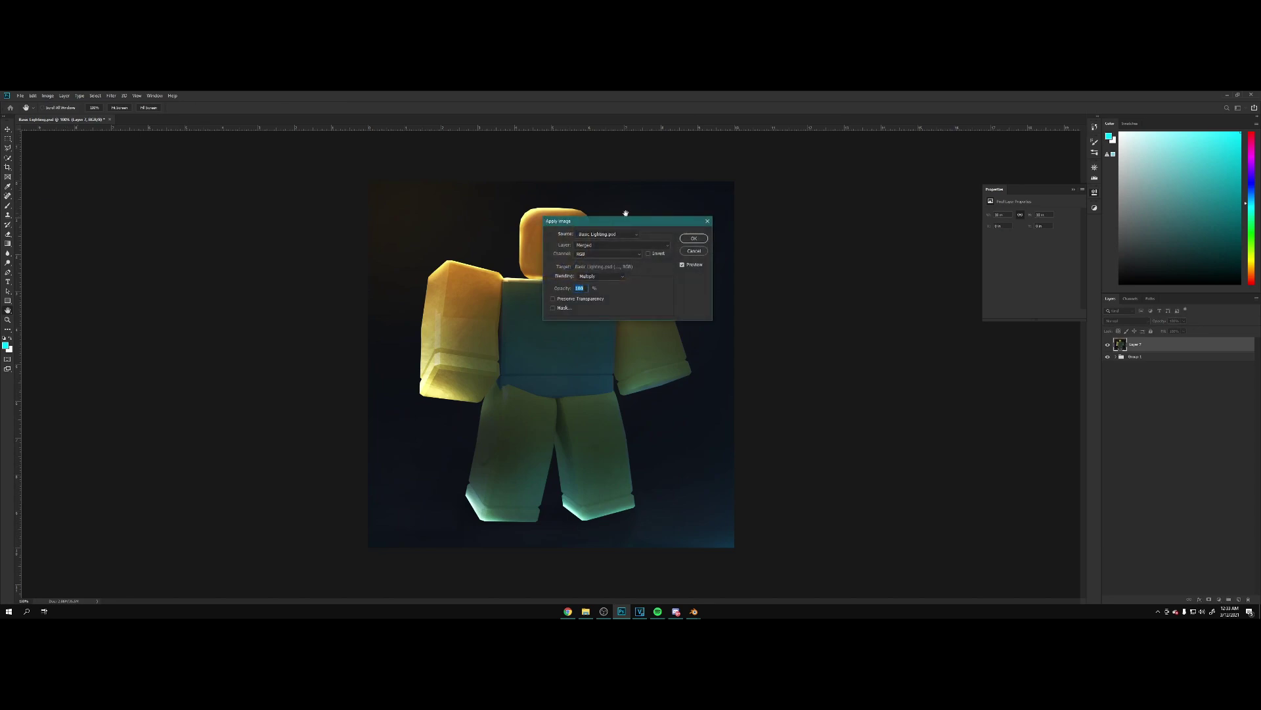
{"action": "left_click", "coordinate": [693, 240]}
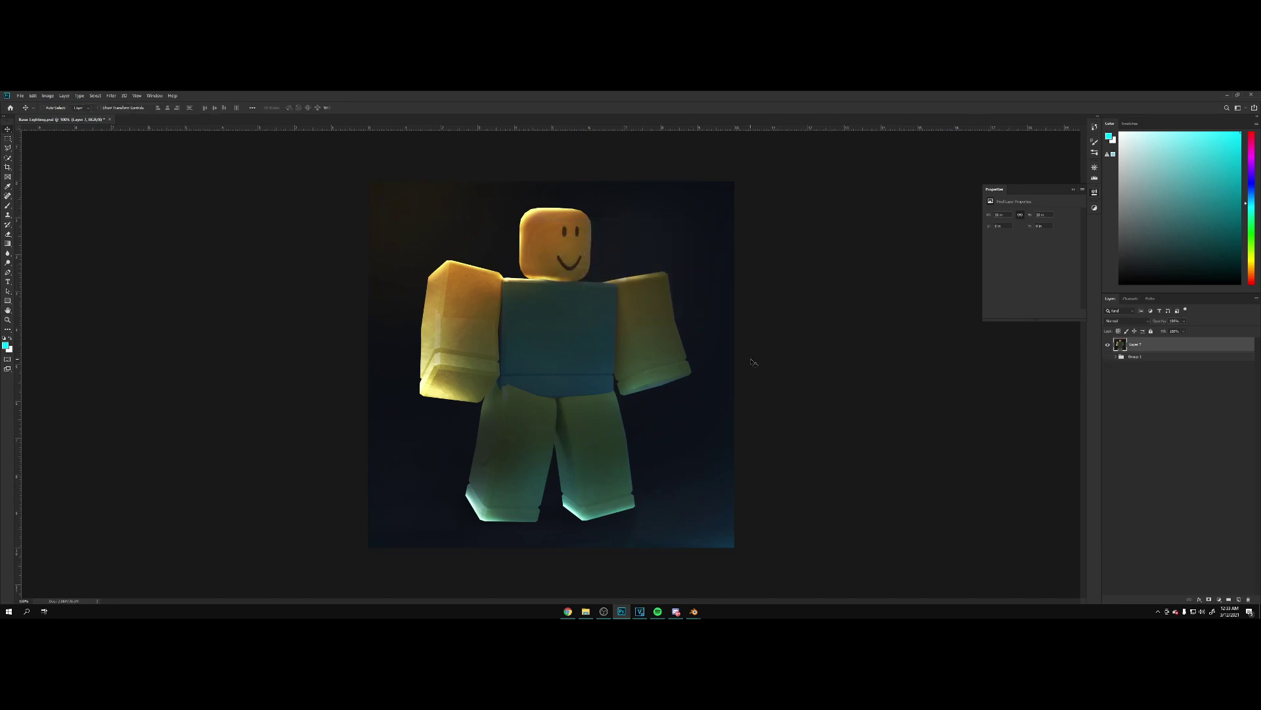
- Duplicate the merged layer and, in the Camera Raw Filter, boost its Texture and adjust the Clarity and tone settings
{"action": "key", "text": "ctrl+j"}
{"action": "left_click", "coordinate": [116, 97]}
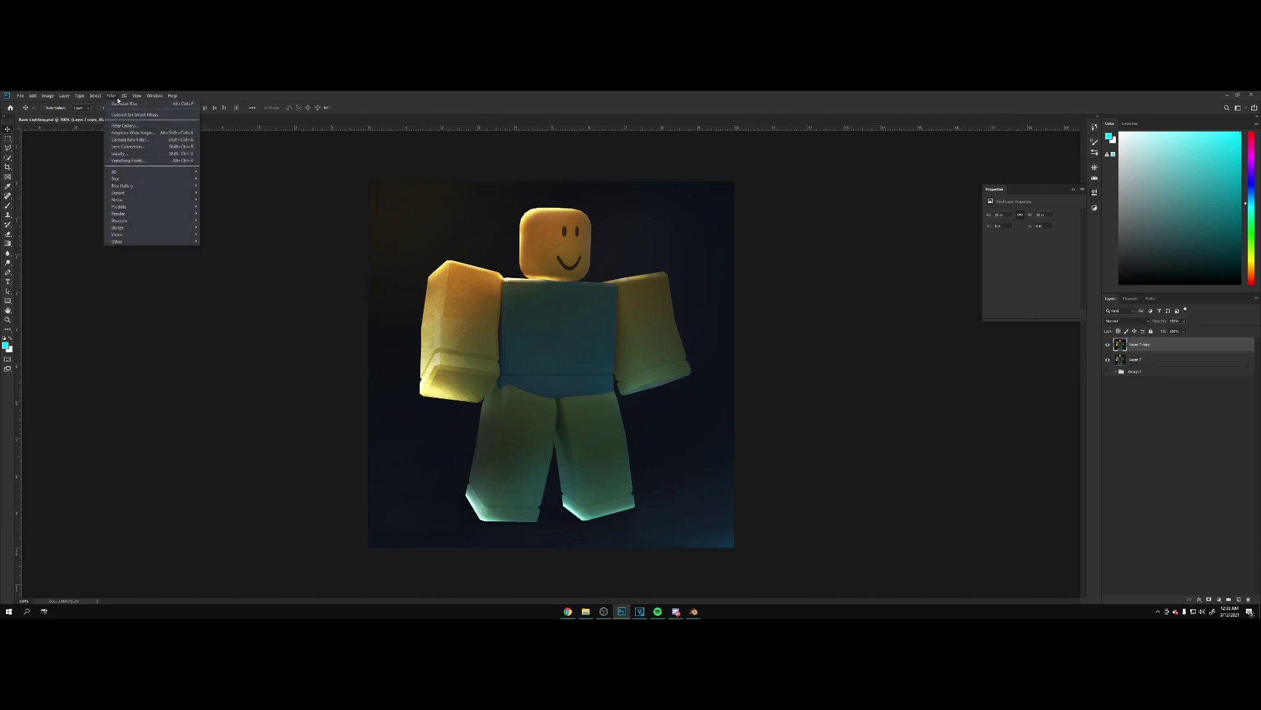
{"action": "left_click", "coordinate": [130, 140]}
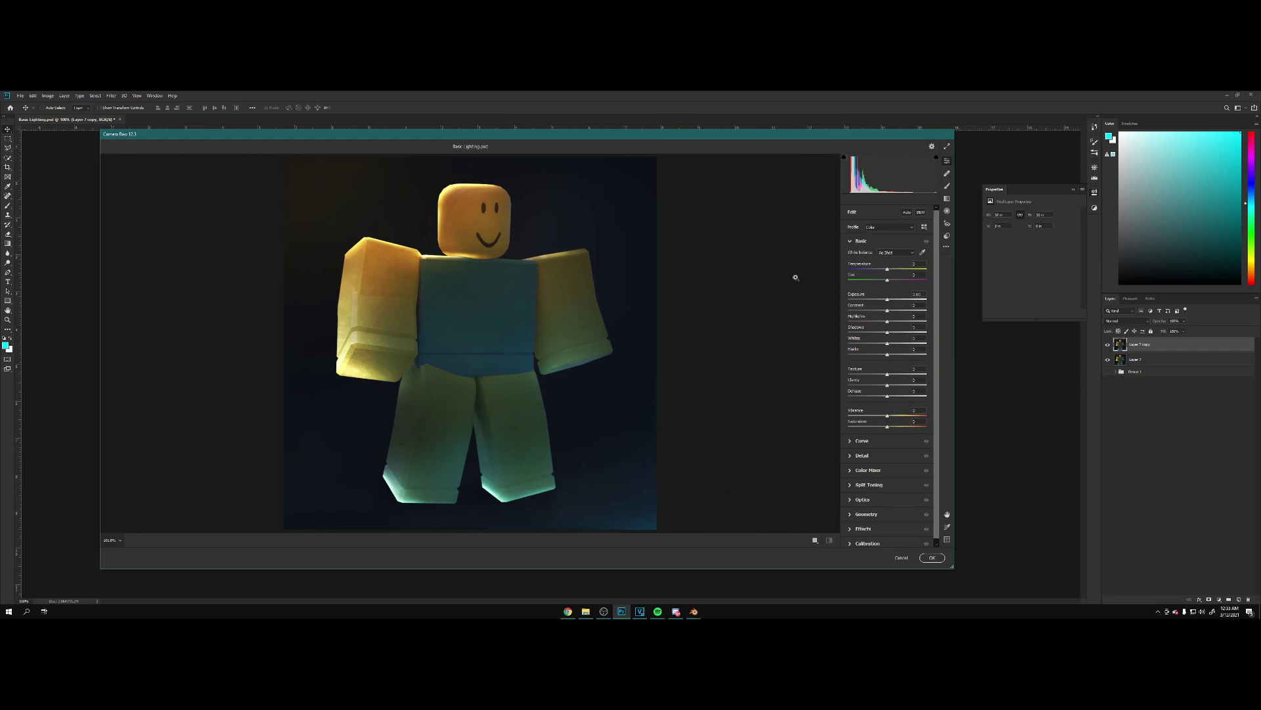
{"action": "left_click_drag", "start_coordinate": [892, 375], "coordinate": [926, 375]}
{"action": "left_click_drag", "start_coordinate": [887, 385], "coordinate": [889, 416]}
{"action": "left_click_drag", "start_coordinate": [888, 322], "coordinate": [890, 354]}
- Smooth the picture with Noise Reduction in the Camera Raw details and apply the filter
{"action": "left_click", "coordinate": [862, 454]}
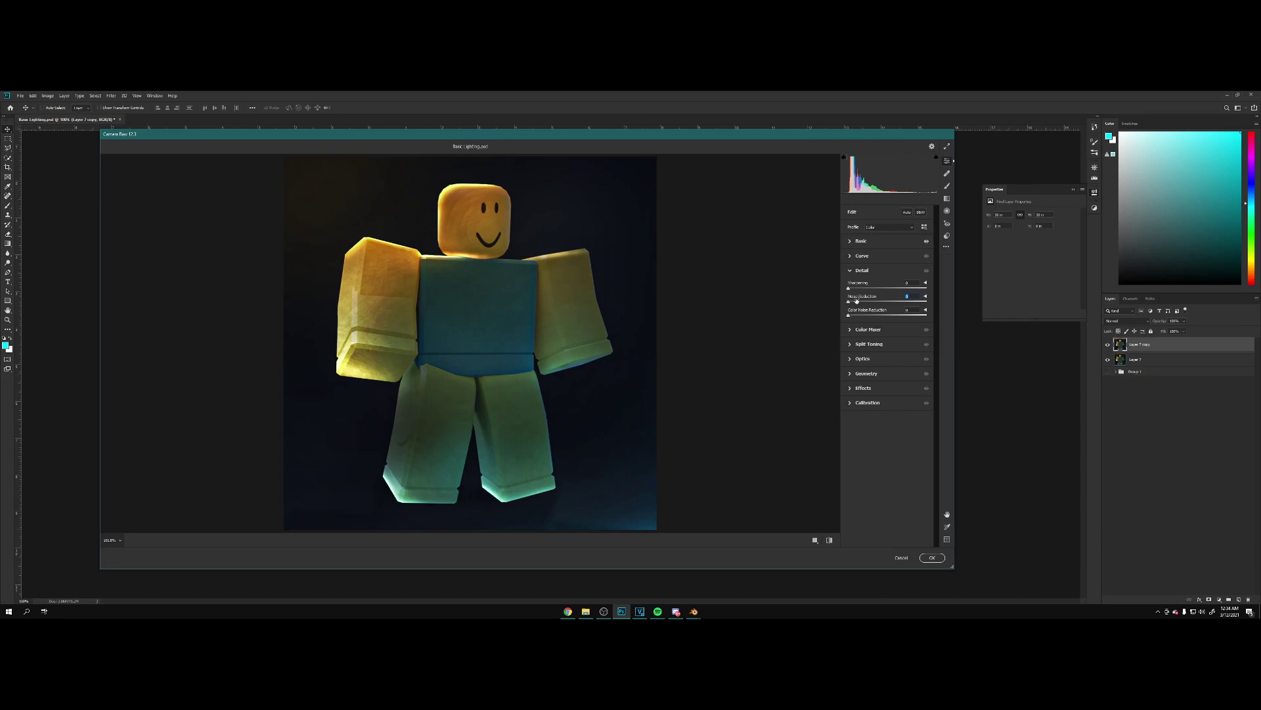
{"action": "key", "text": "Return"}
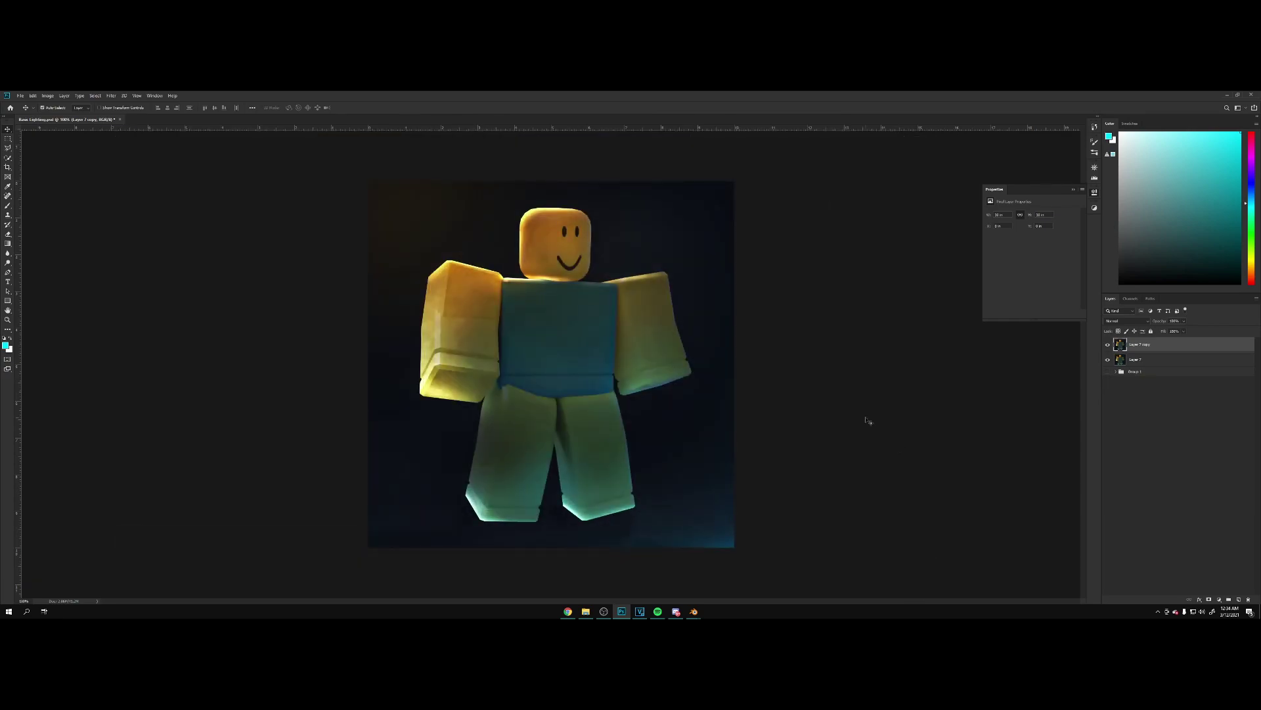
{"action": "key", "text": "ctrl+minus"}
{"action": "key", "text": "ctrl+plus"}
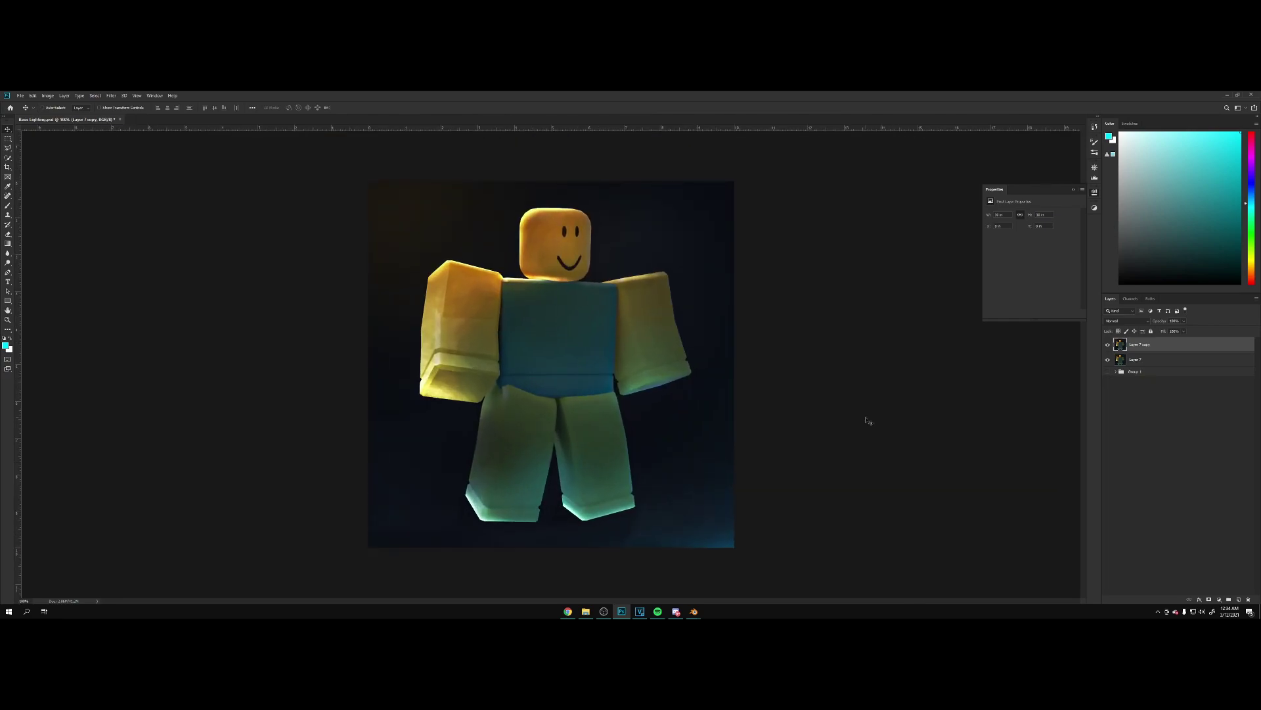